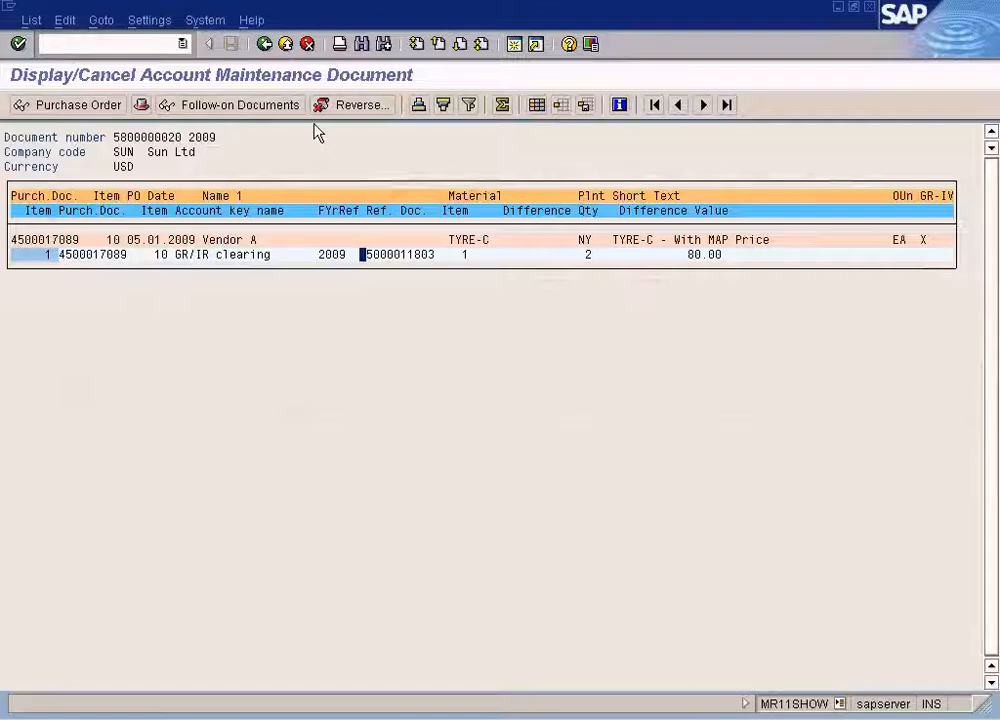
# Leave the account maintenance document, look at the Maintain GR/IR Clearing Account selection screen, and return to the SAP menu
pyautogui.click(286, 45)
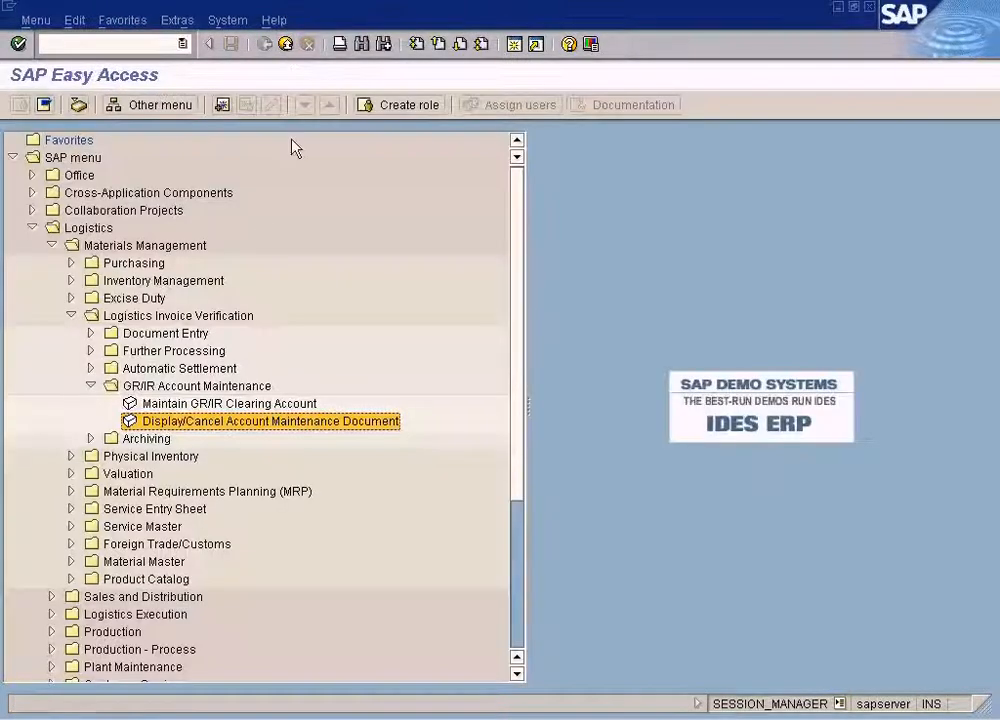
pyautogui.click(138, 371)
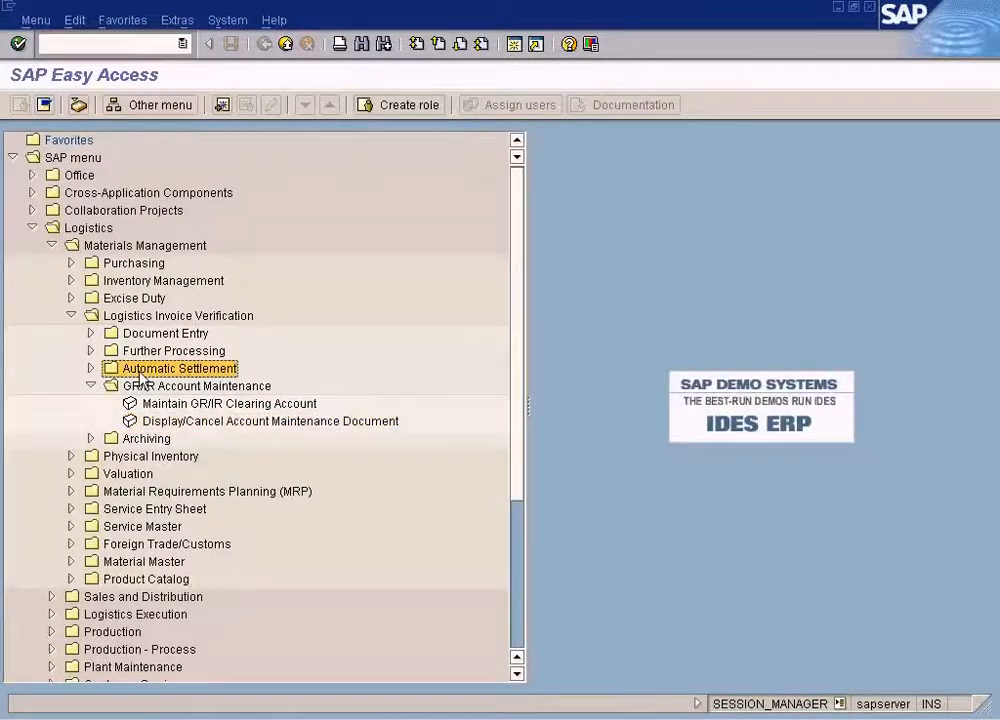
pyautogui.click(91, 387)
pyautogui.click(91, 387)
pyautogui.click(198, 405)
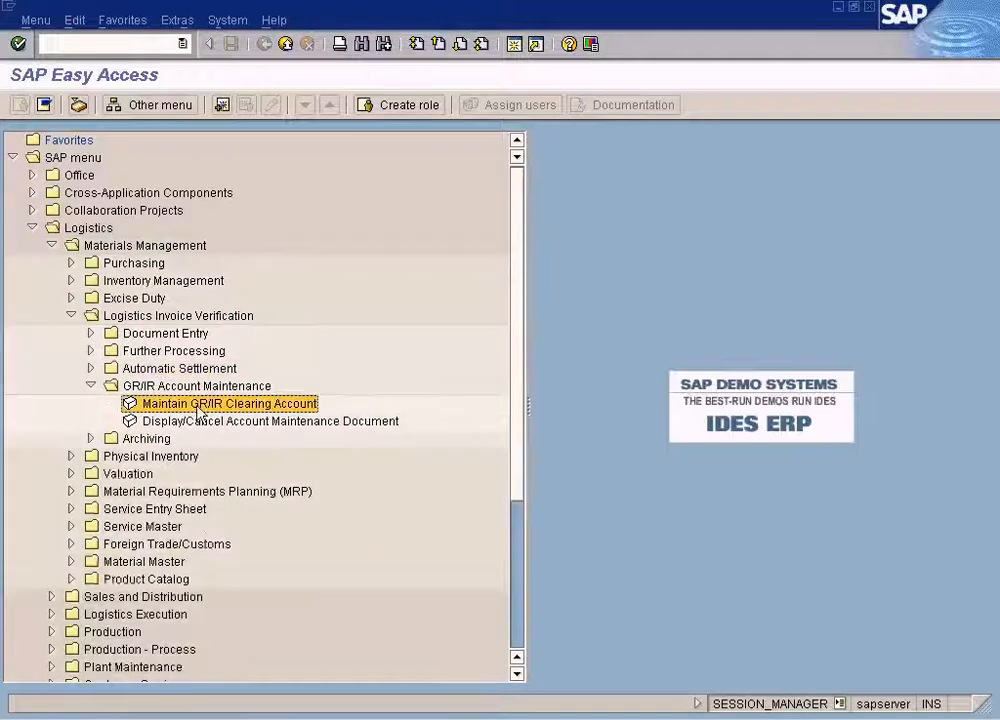
pyautogui.doubleClick(338, 405)
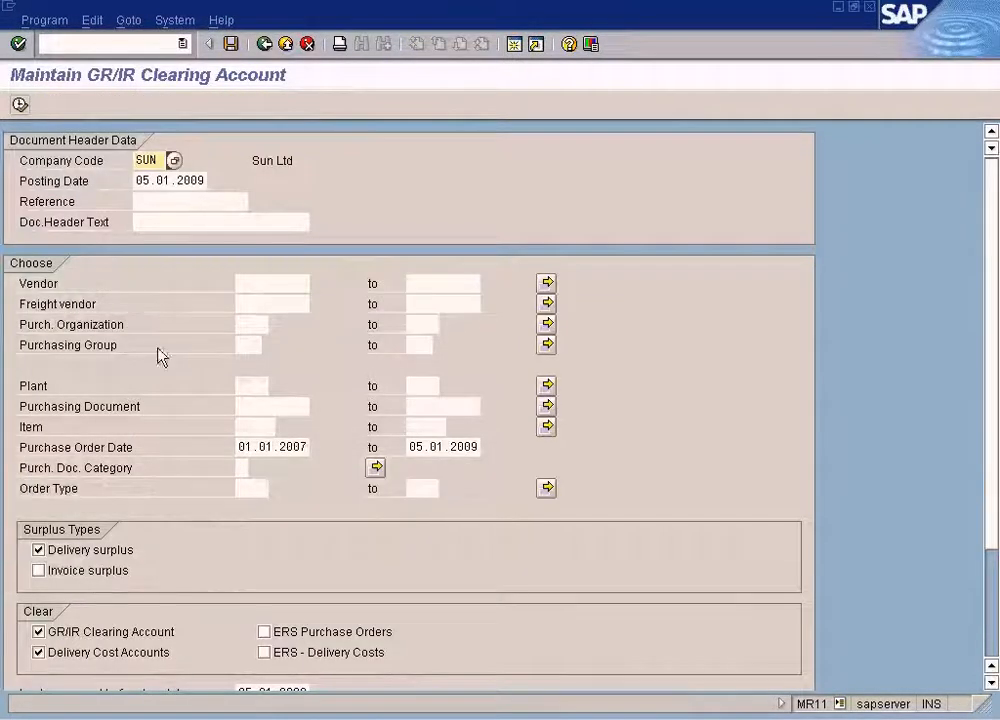
pyautogui.click(265, 45)
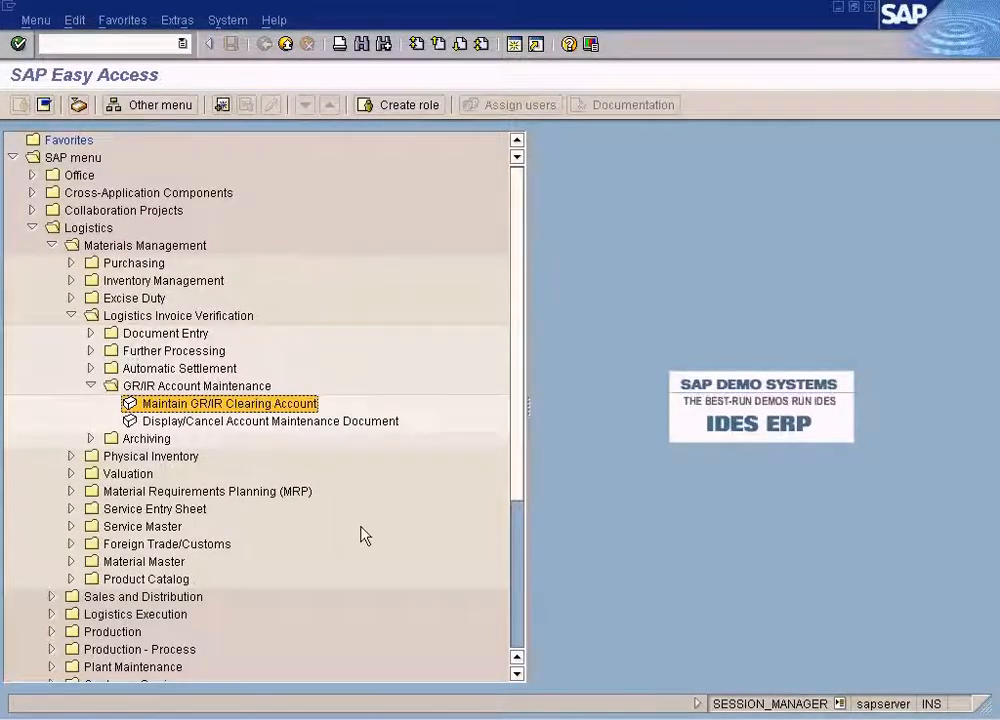
# Open Paint, copy the line "GR-IR Account Maintenance" from SAP MM Training.doc in Word, and return to Paint
pyautogui.click(127, 718)
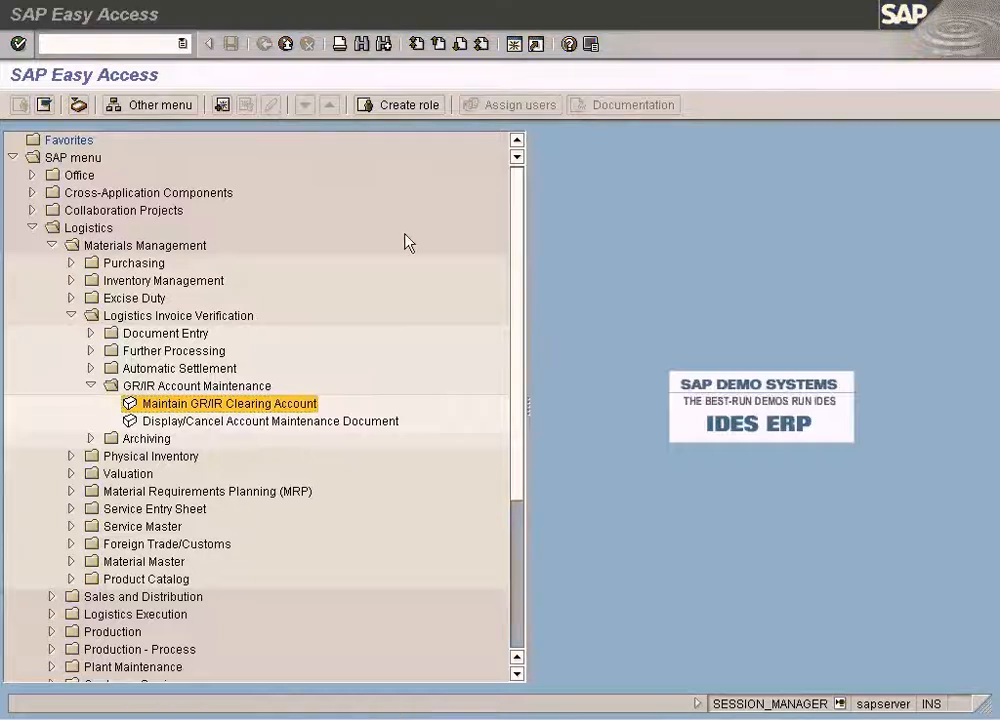
pyautogui.click(38, 151)
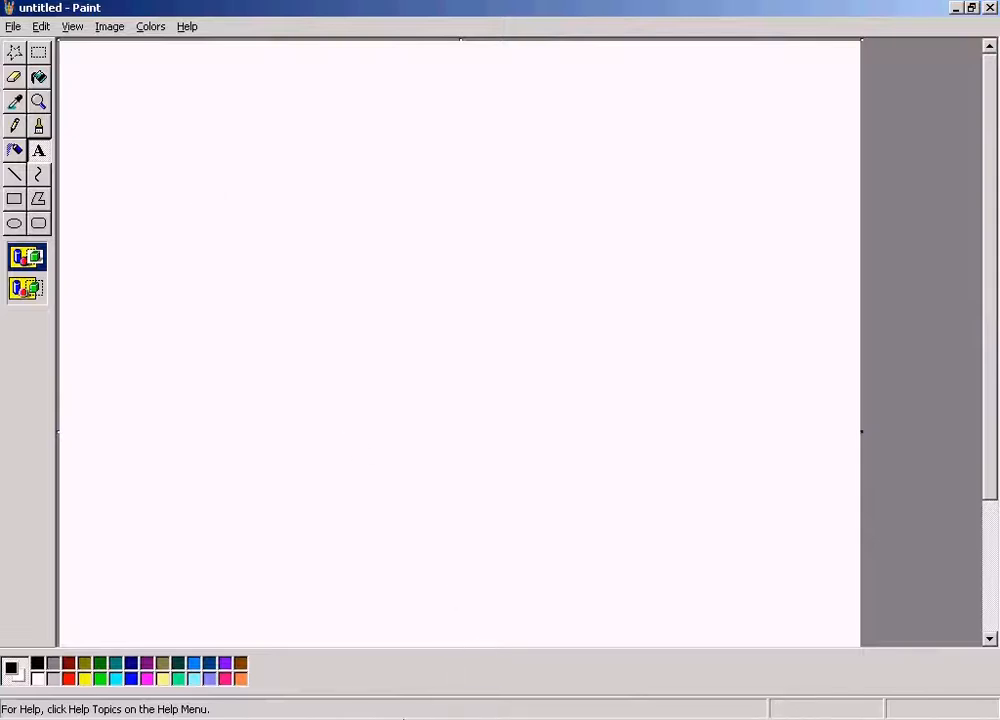
pyautogui.click(392, 718)
pyautogui.click(384, 336)
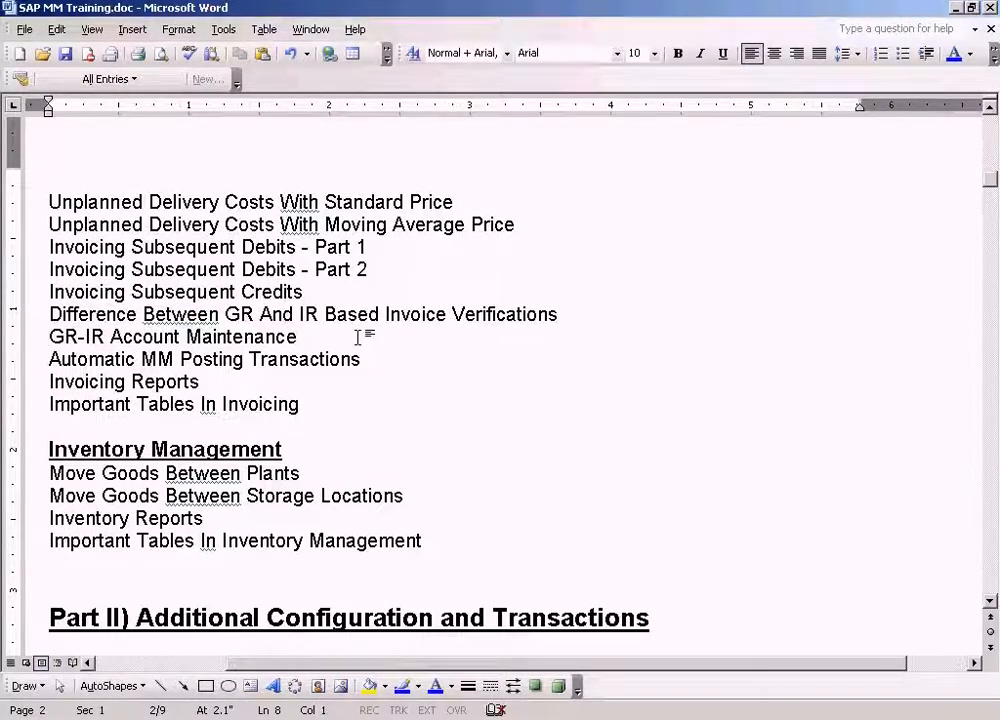
pyautogui.hotkey('shift', 'Down')
pyautogui.hotkey('ctrl', 'c')
pyautogui.hotkey('alt', 'Tab')
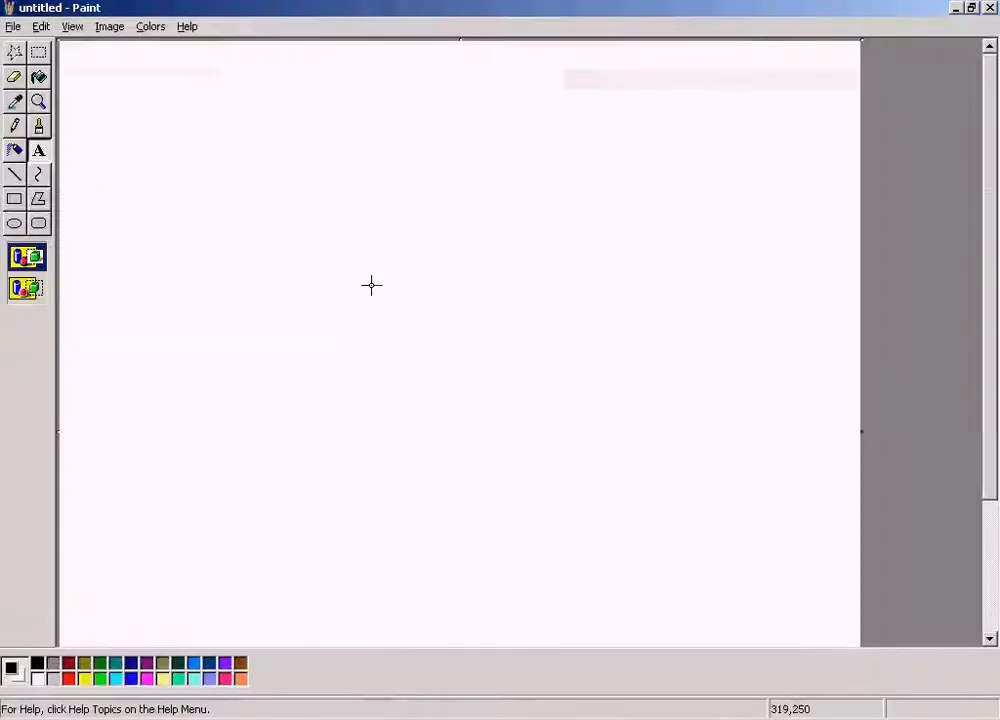
# Paste the copied line as a bold, underlined red text heading near the upper edge of the blank canvas
pyautogui.click(38, 150)
pyautogui.moveTo(298, 65); pyautogui.dragTo(624, 104)
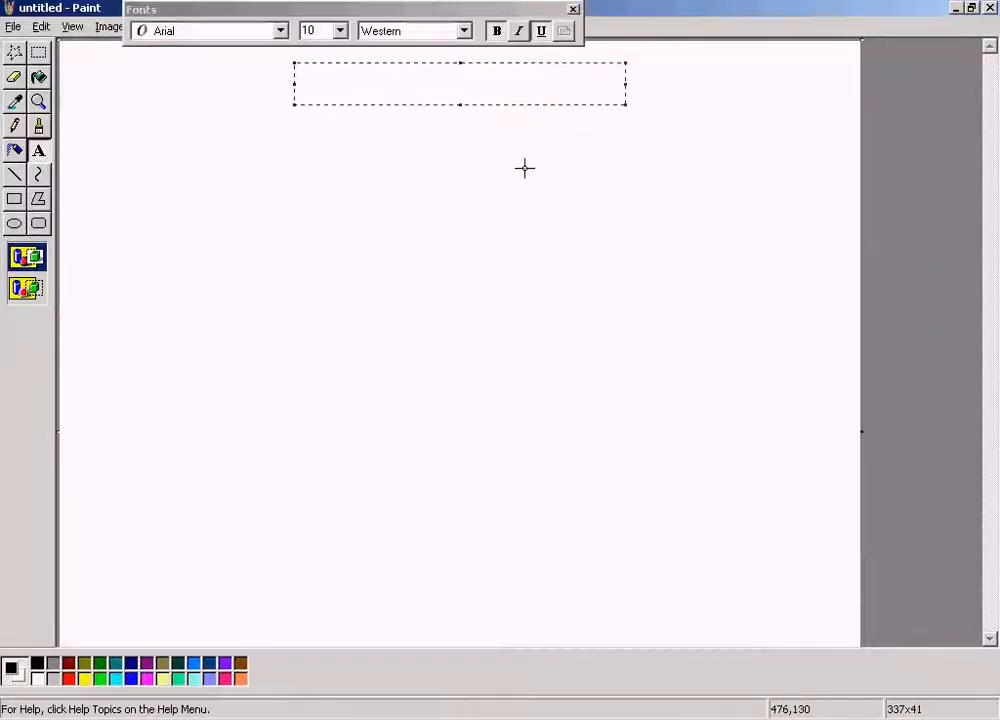
pyautogui.hotkey('ctrl', 'v')
pyautogui.click(540, 31)
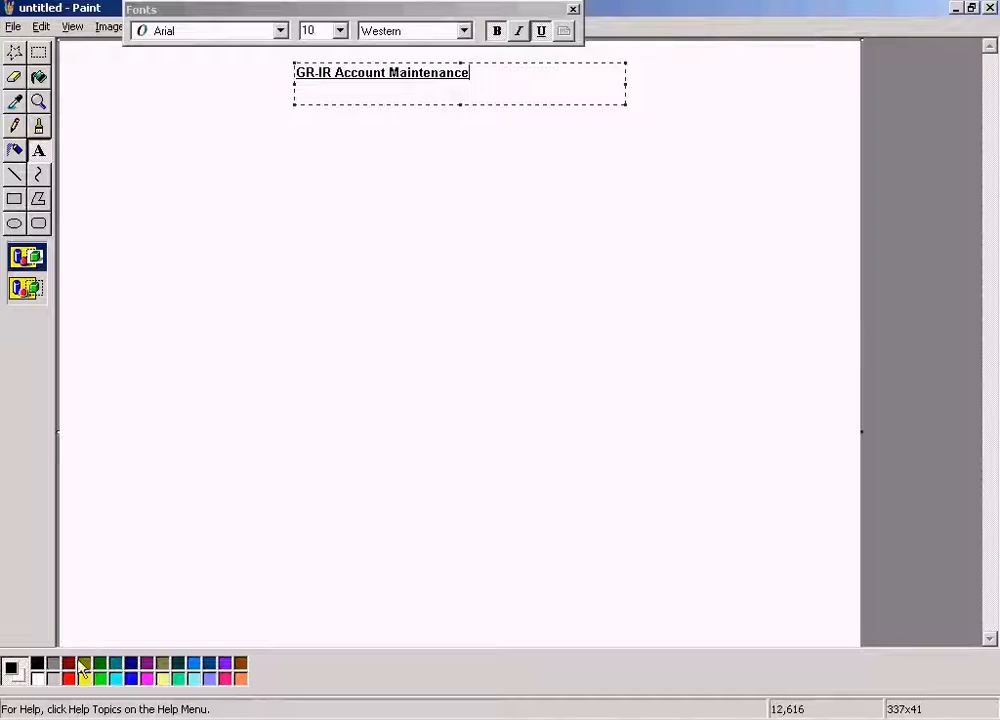
pyautogui.click(68, 678)
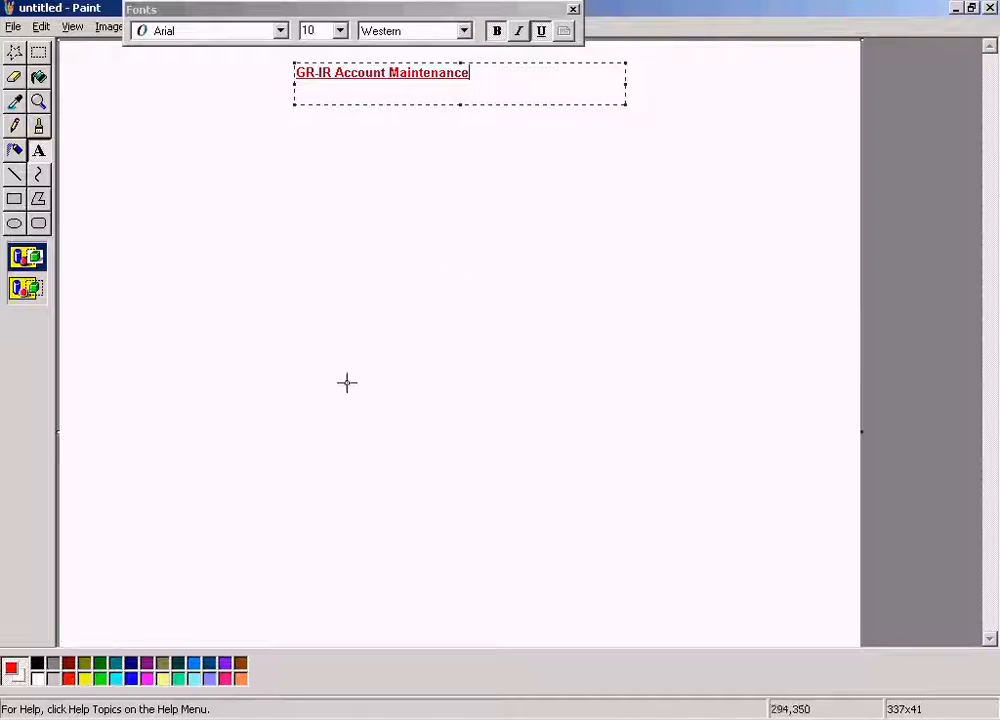
pyautogui.click(542, 161)
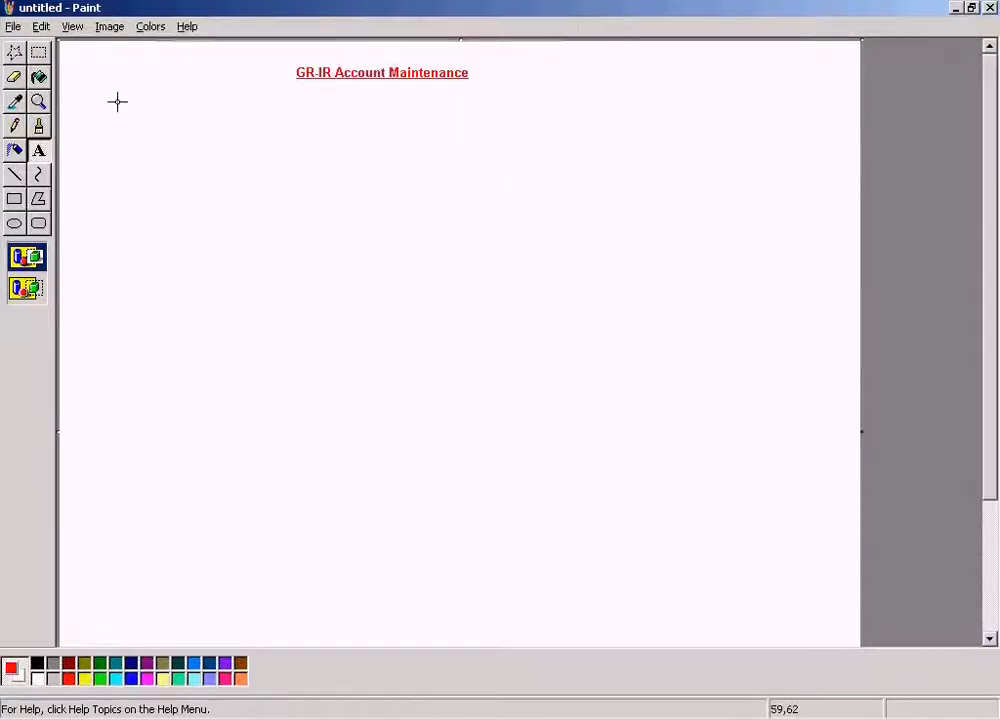
# Save the drawing in My Documents as a JPEG named "GR-IR Account Maintenance"
pyautogui.click(13, 26)
pyautogui.click(31, 96)
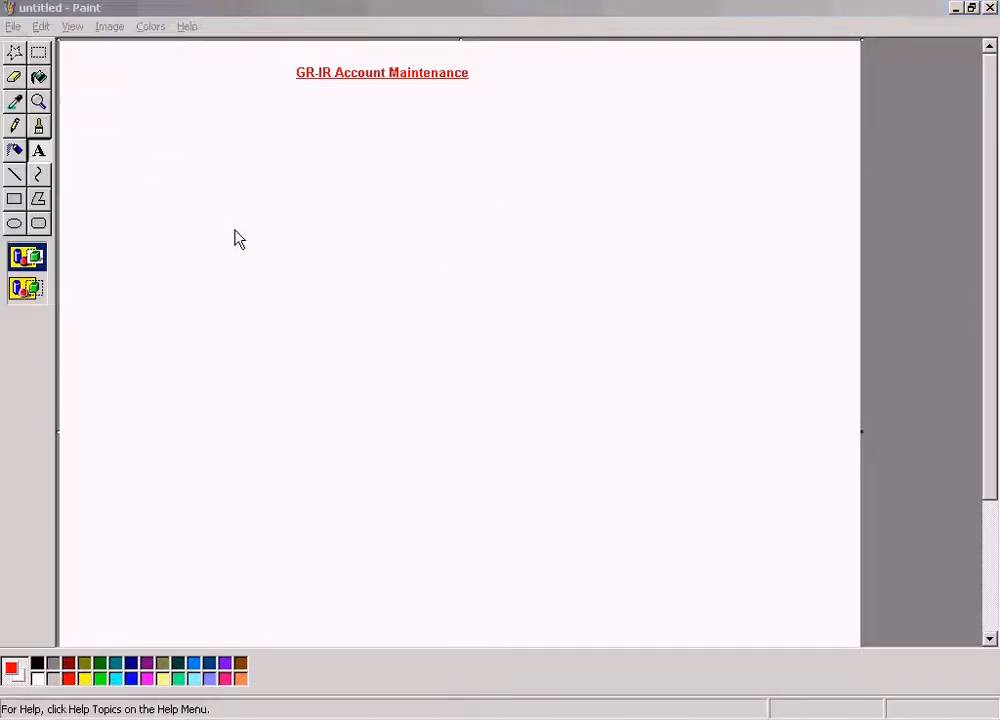
pyautogui.click(55, 255)
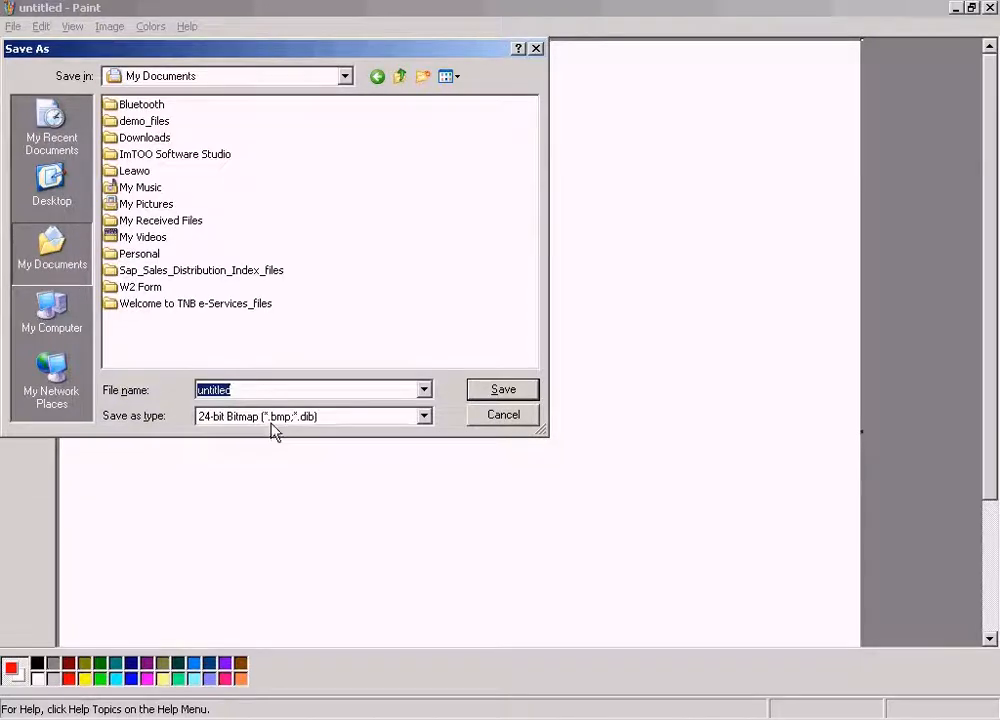
pyautogui.click(275, 418)
pyautogui.click(255, 484)
pyautogui.click(250, 391)
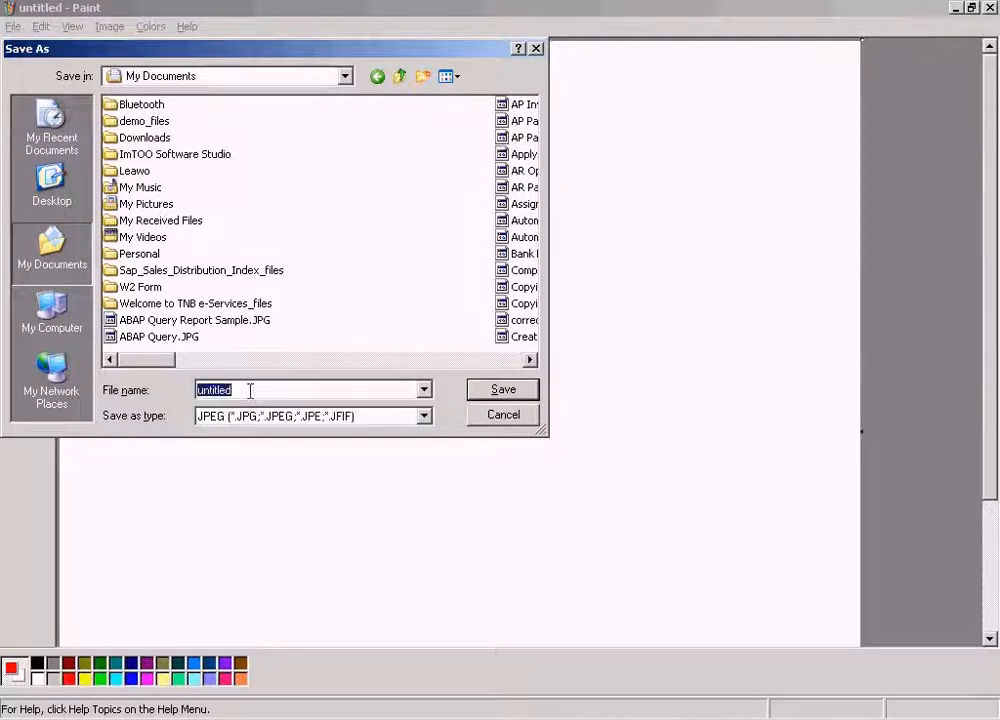
pyautogui.write('GR-IR Account Maintenance')
pyautogui.press('Return')
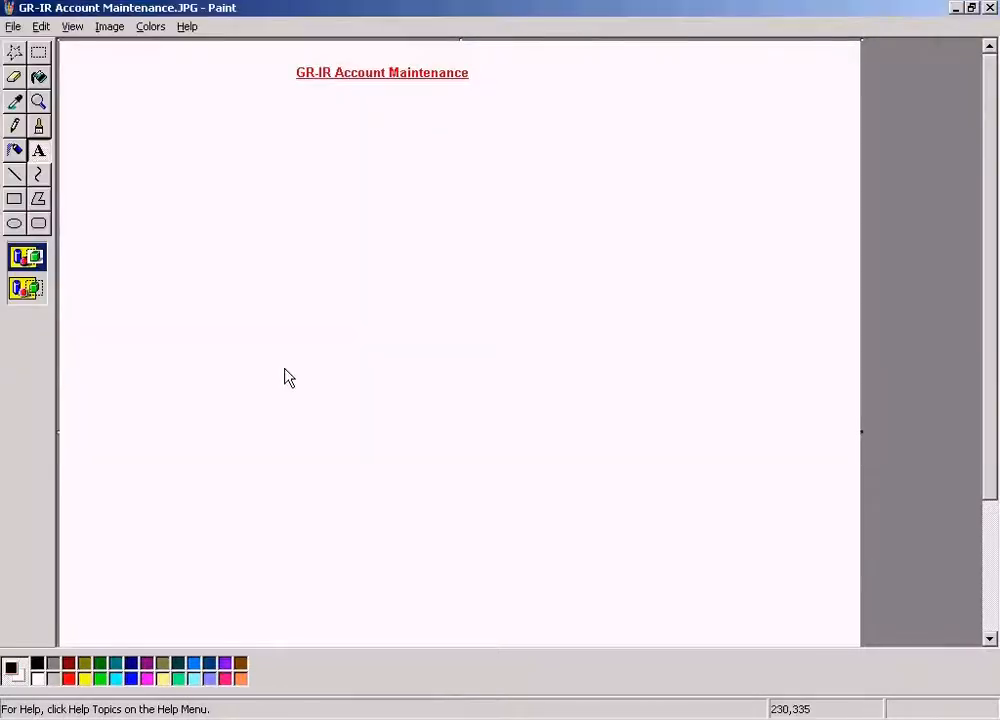
# Move the heading "GR-IR Account Maintenance" slightly to the right to centre it on the canvas
pyautogui.click(38, 51)
pyautogui.moveTo(284, 59); pyautogui.dragTo(538, 88)
pyautogui.moveTo(462, 78); pyautogui.dragTo(518, 78)
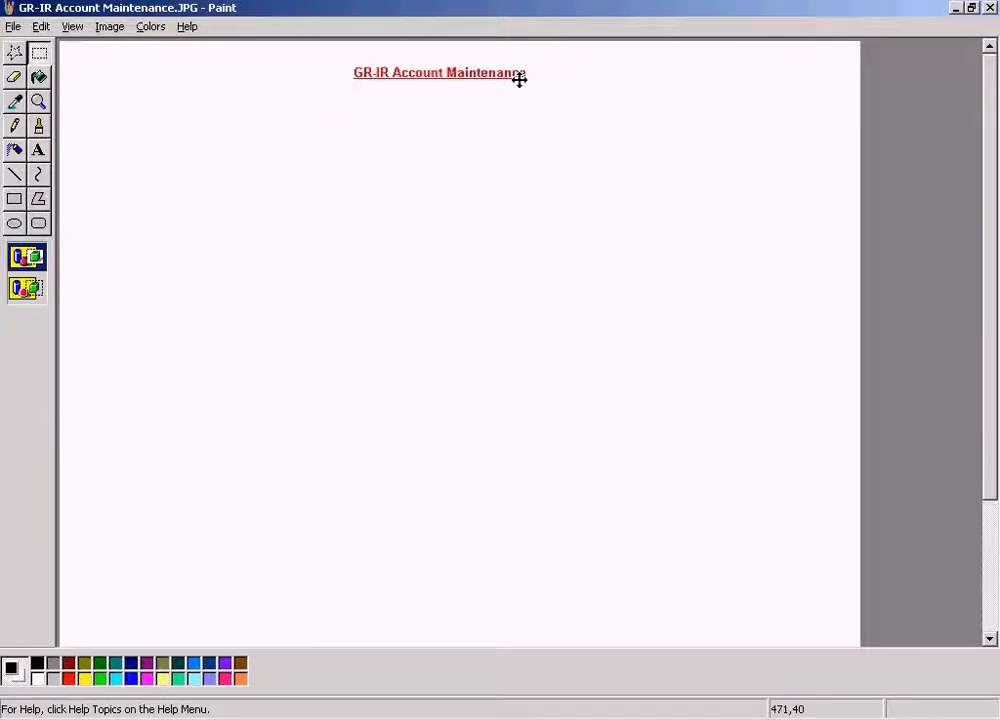
pyautogui.click(506, 145)
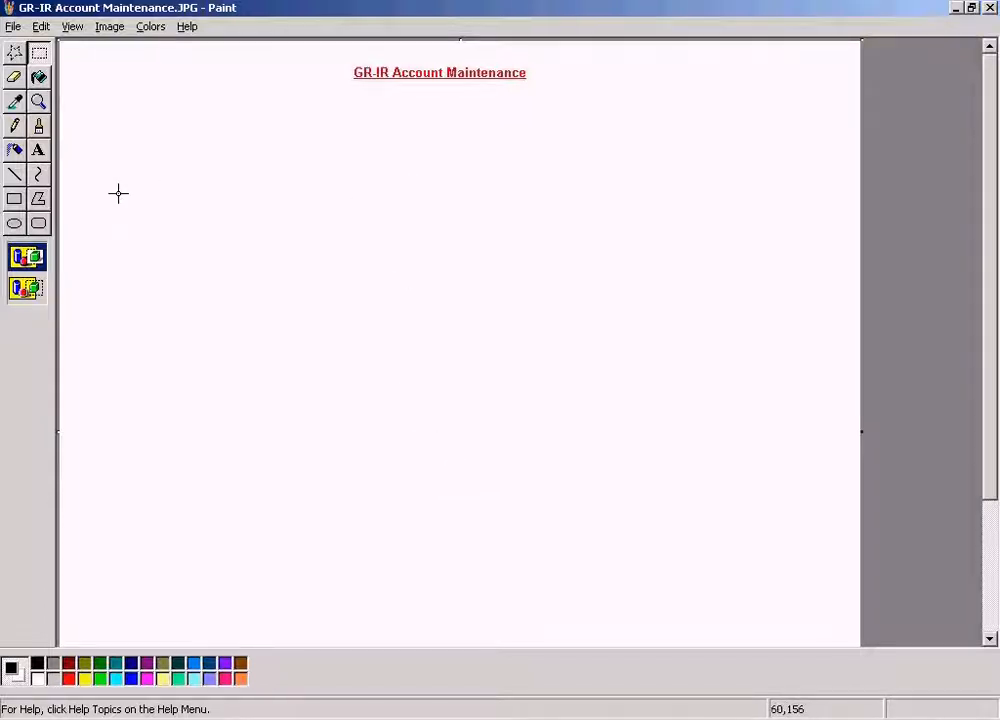
# Set the Line tool to red and the second-thinnest width, and undo a trial vertical line
pyautogui.click(13, 178)
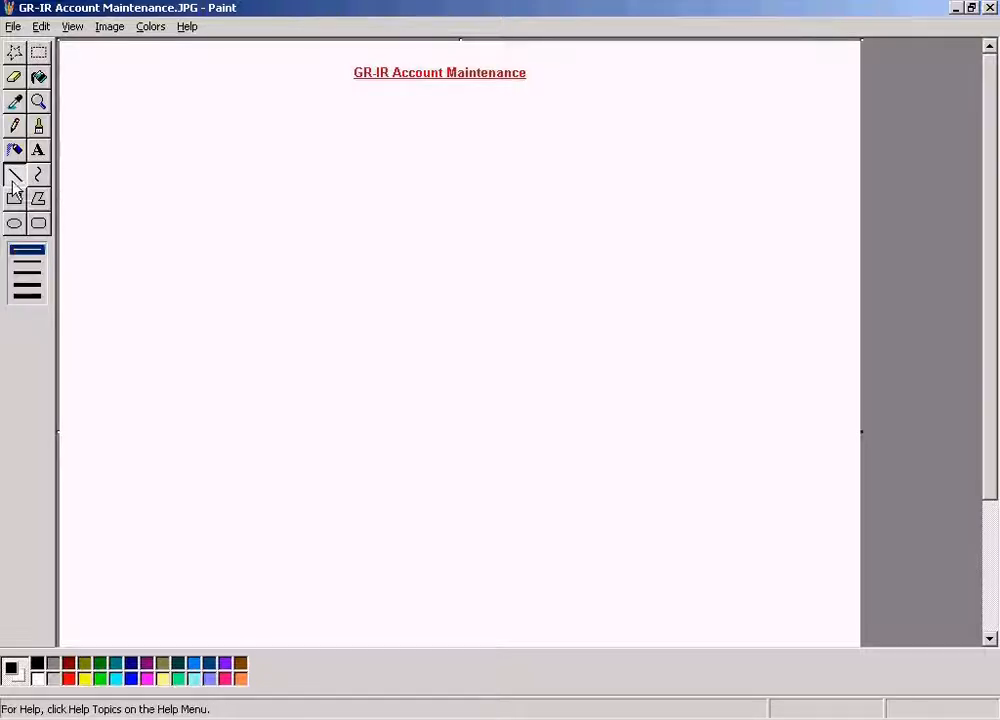
pyautogui.click(28, 262)
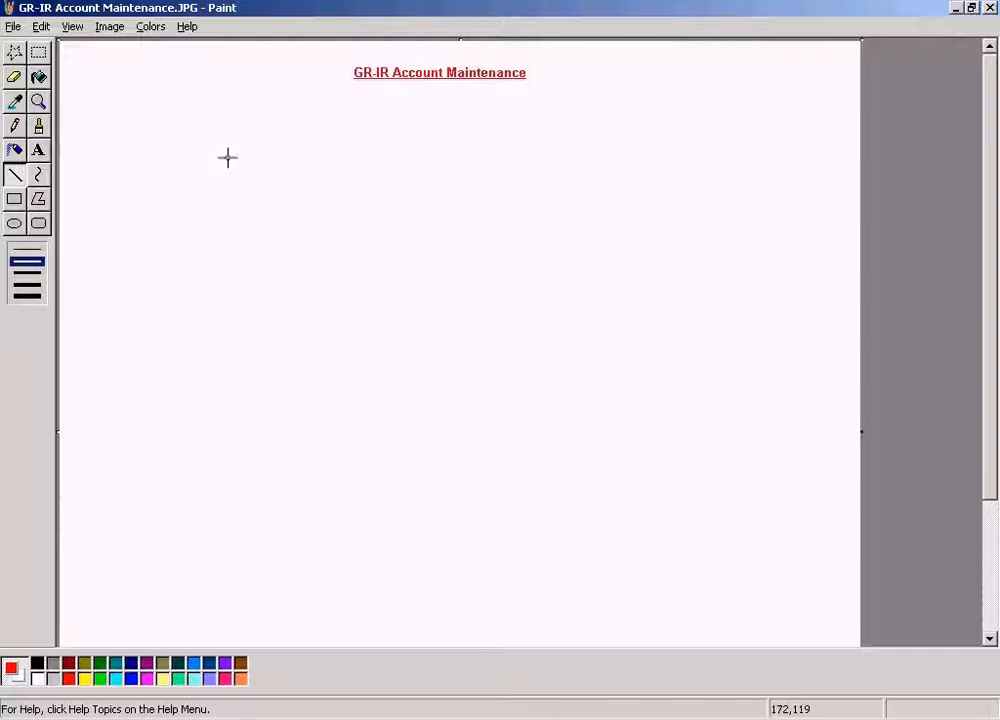
pyautogui.moveTo(221, 129)
pyautogui.mouseDown()
pyautogui.moveTo(229, 200)
pyautogui.moveTo(220, 224)
pyautogui.mouseUp()
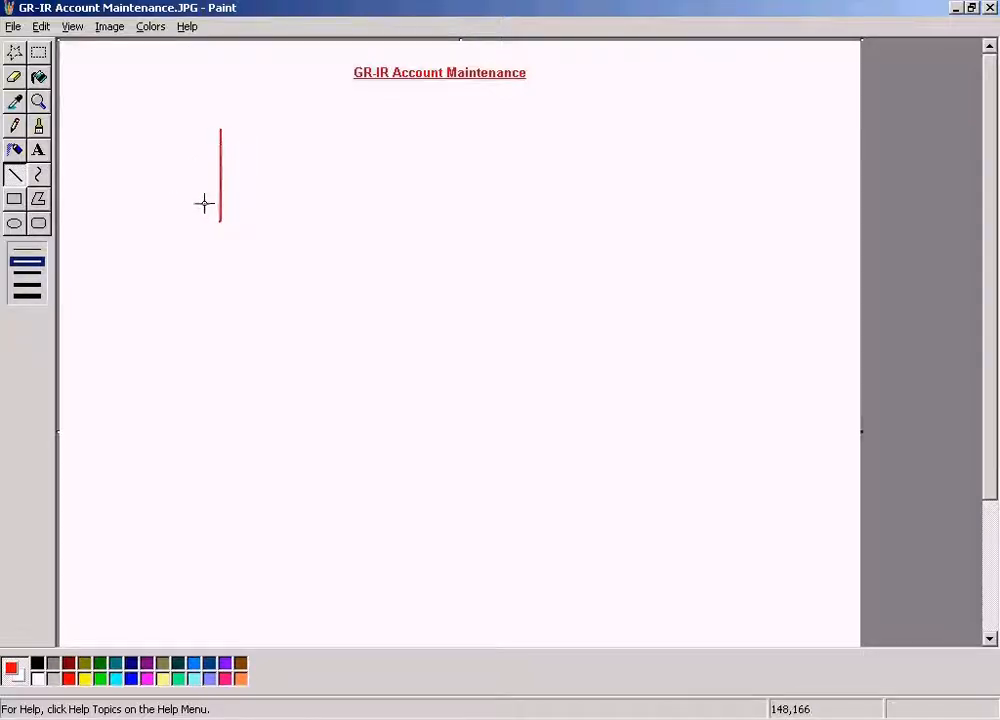
pyautogui.hotkey('ctrl', 'z')
# Add the bold red text "Purchase Order" without underline below and to the left of the heading
pyautogui.click(40, 151)
pyautogui.moveTo(170, 134); pyautogui.dragTo(411, 167)
pyautogui.write('Purc')
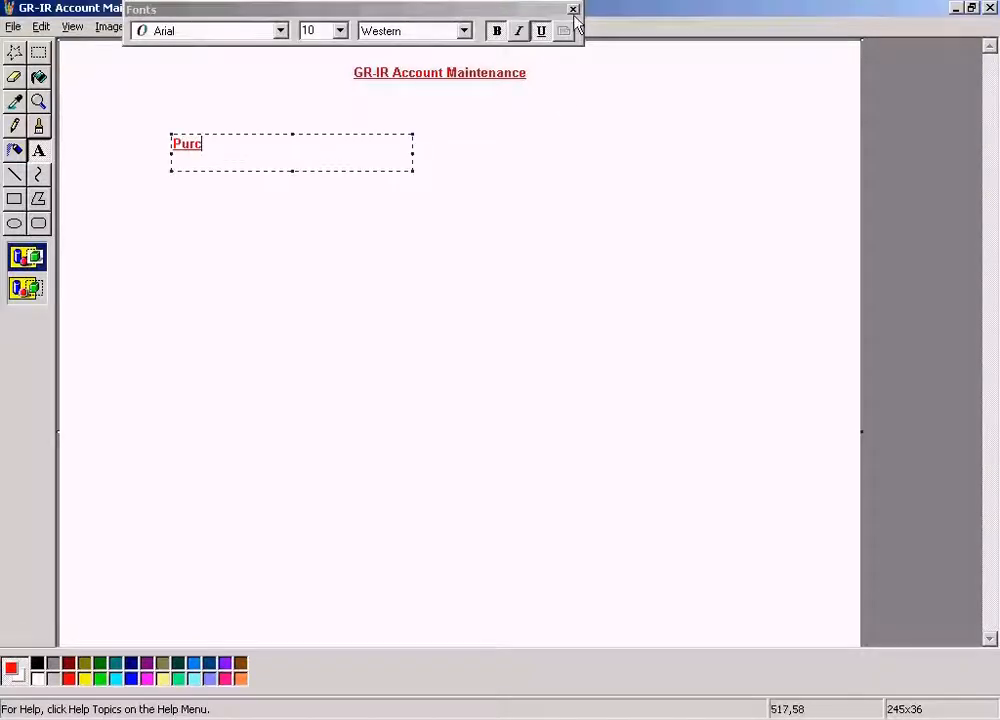
pyautogui.click(540, 31)
pyautogui.click(310, 150)
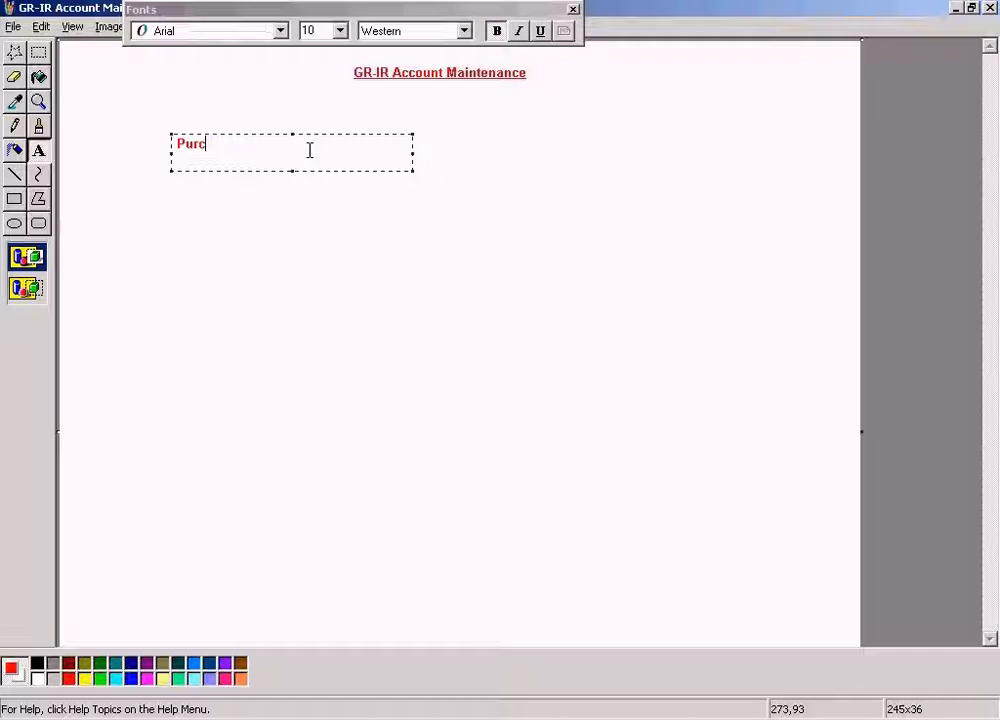
pyautogui.write('hase Order')
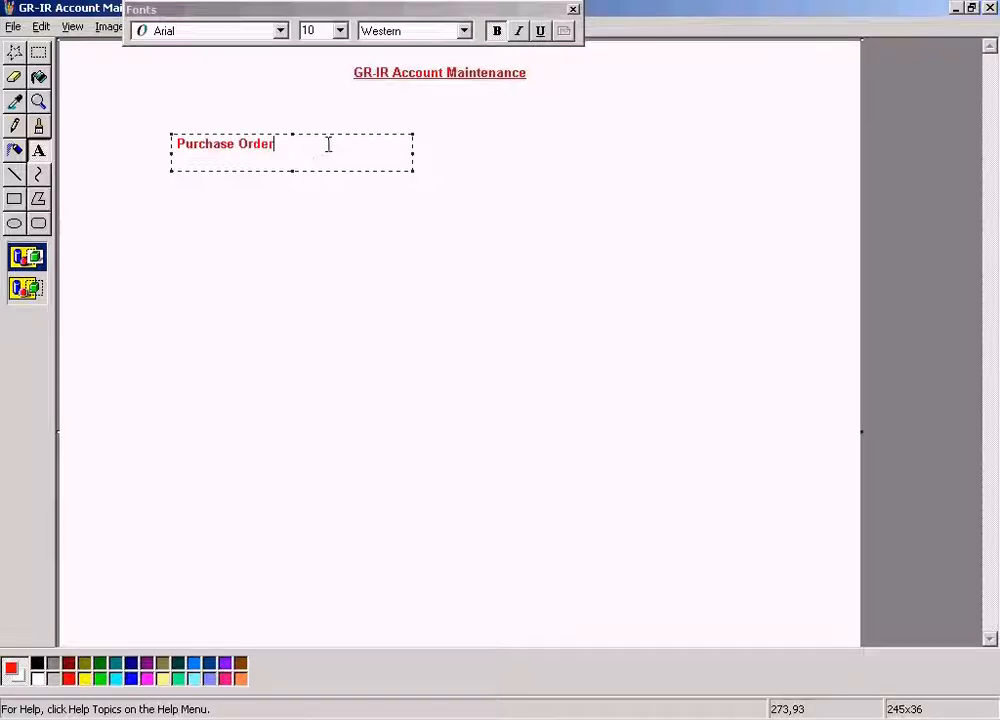
pyautogui.click(118, 234)
# Draw a downward red arrow below "Purchase Order" and add the text "Goods receipt" beneath its tip
pyautogui.click(14, 174)
pyautogui.moveTo(221, 160)
pyautogui.mouseDown()
pyautogui.moveTo(210, 245)
pyautogui.moveTo(222, 250)
pyautogui.mouseUp()
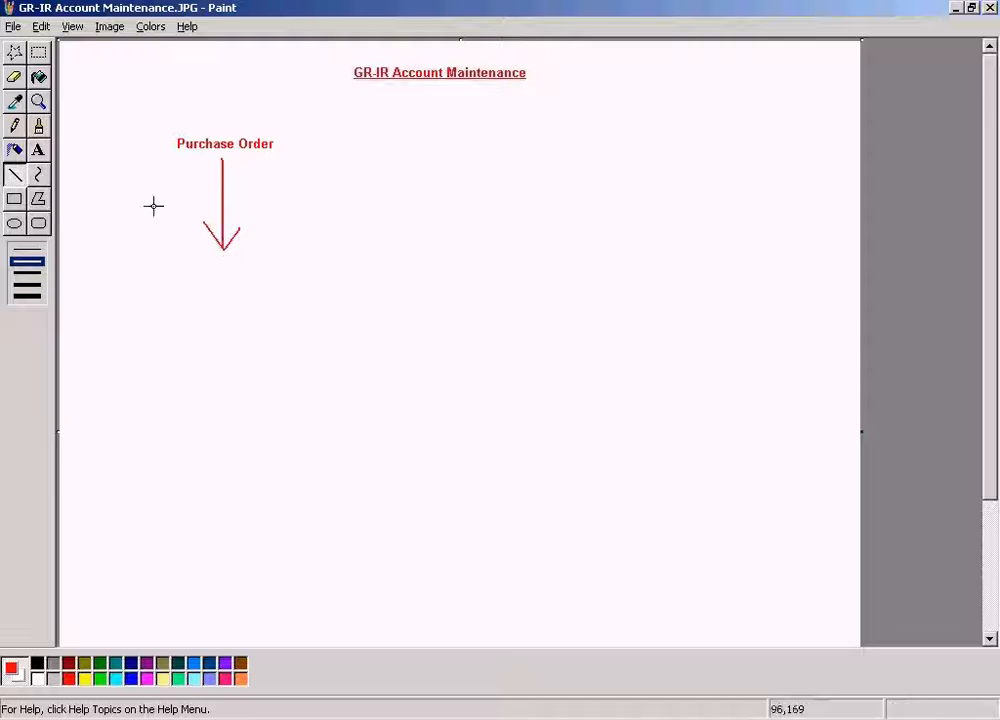
pyautogui.click(38, 150)
pyautogui.moveTo(150, 263); pyautogui.dragTo(409, 308)
pyautogui.write('Goods receipt')
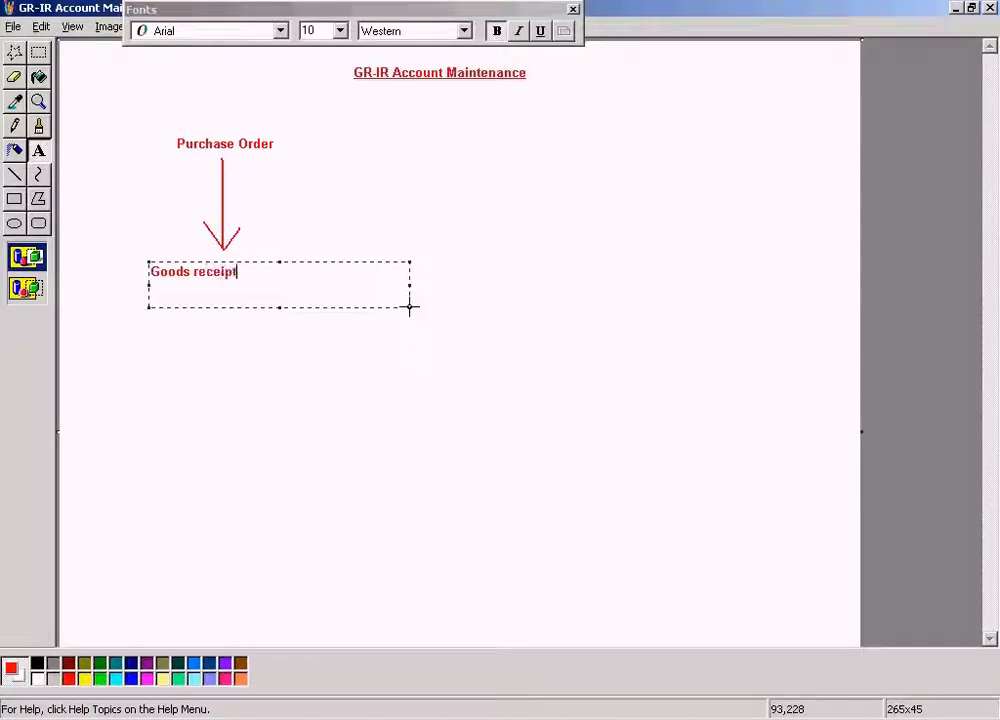
pyautogui.click(531, 215)
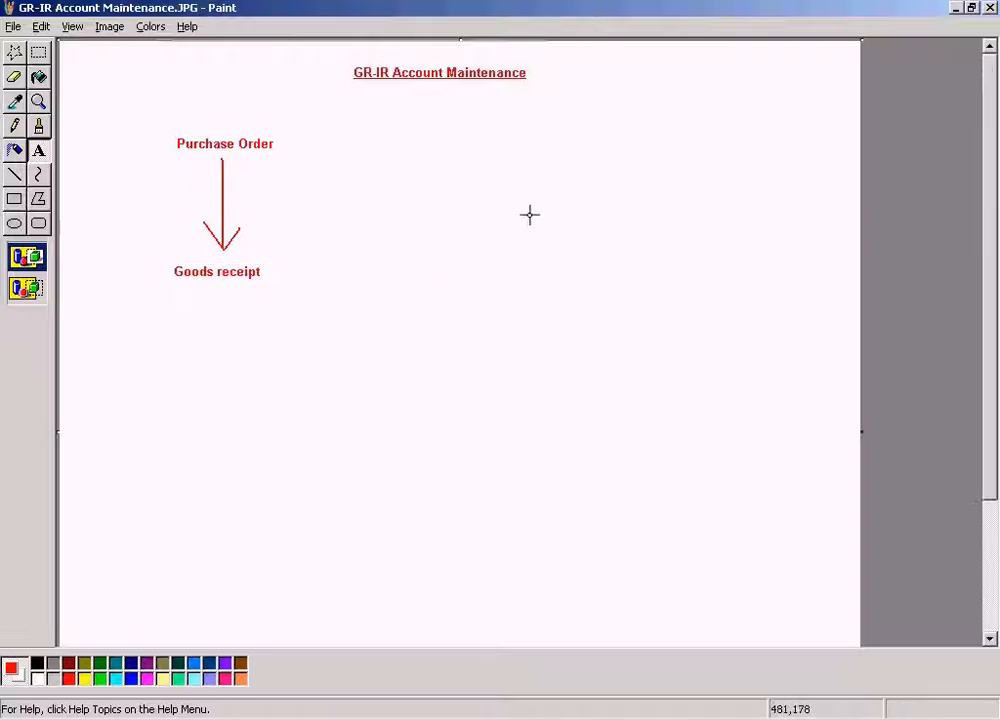
# Add two text lines below "Goods receipt": "Stock account is debited" and "GR/IR account is credited"
pyautogui.moveTo(150, 297); pyautogui.dragTo(451, 351)
pyautogui.write('Stock account is ')
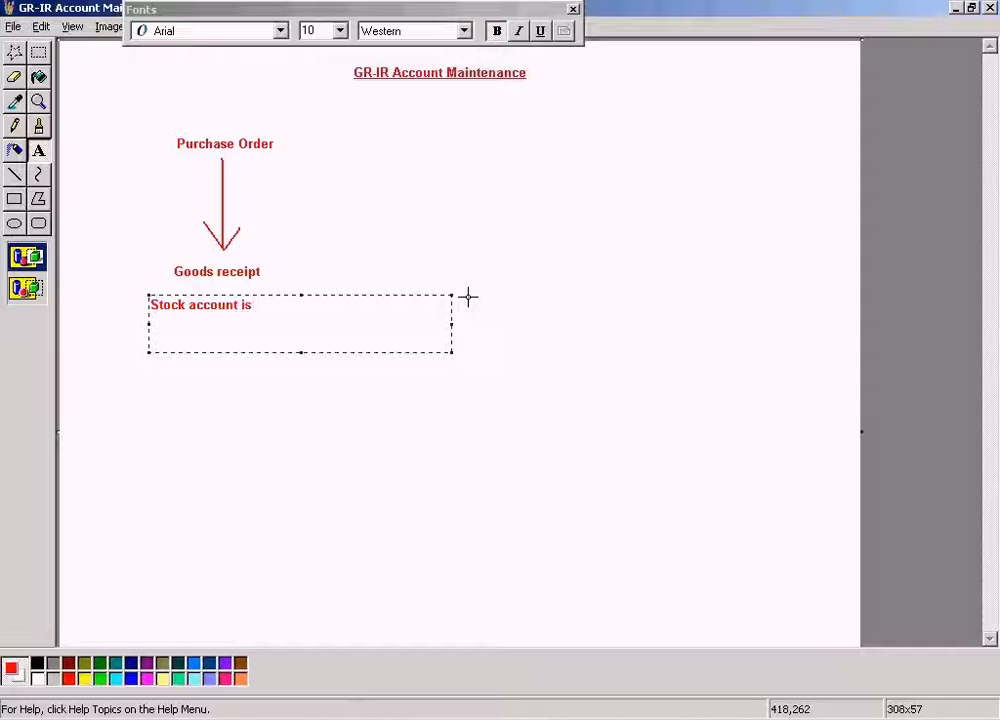
pyautogui.write('debited')
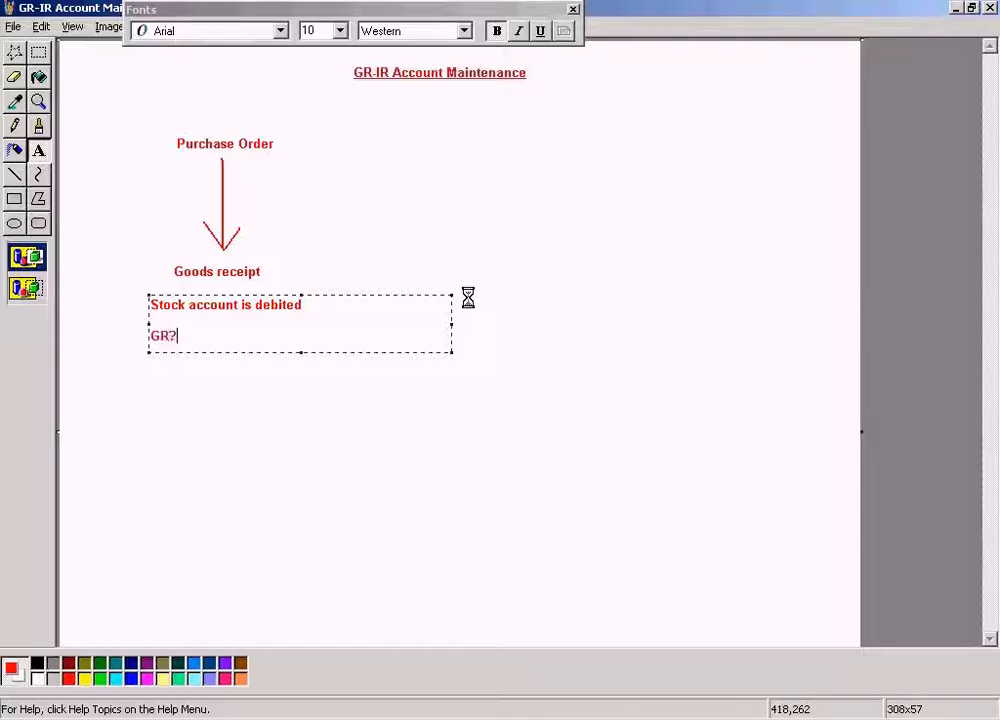
pyautogui.press('BackSpace')
pyautogui.write('/IR account wi')
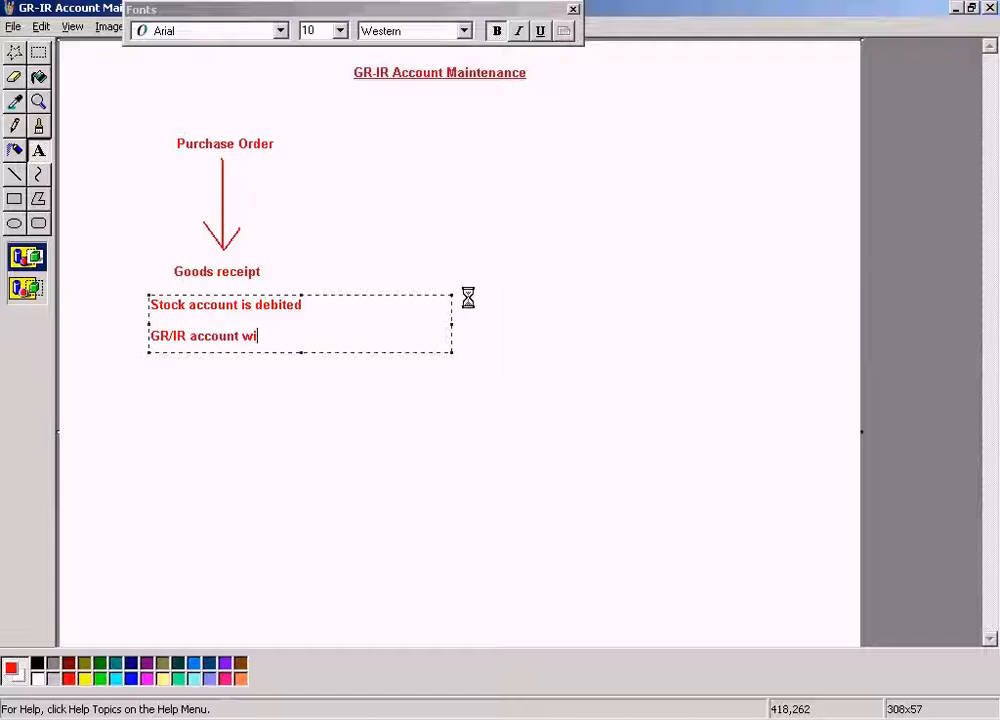
pyautogui.press('BackSpace')
pyautogui.press('BackSpace')
pyautogui.write('is credited')
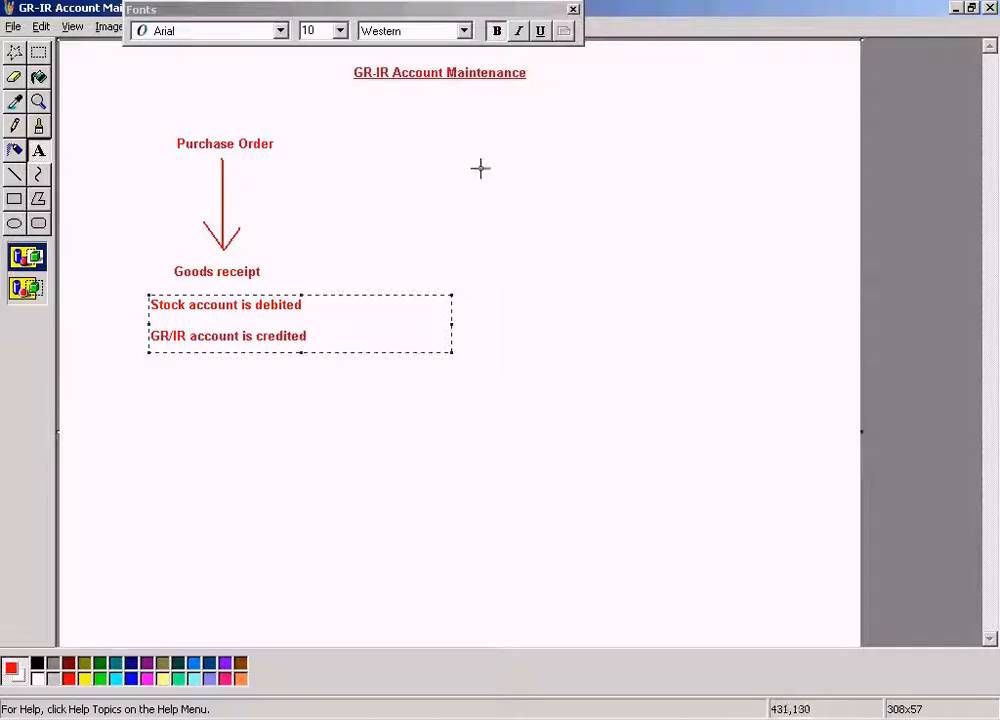
pyautogui.click(436, 228)
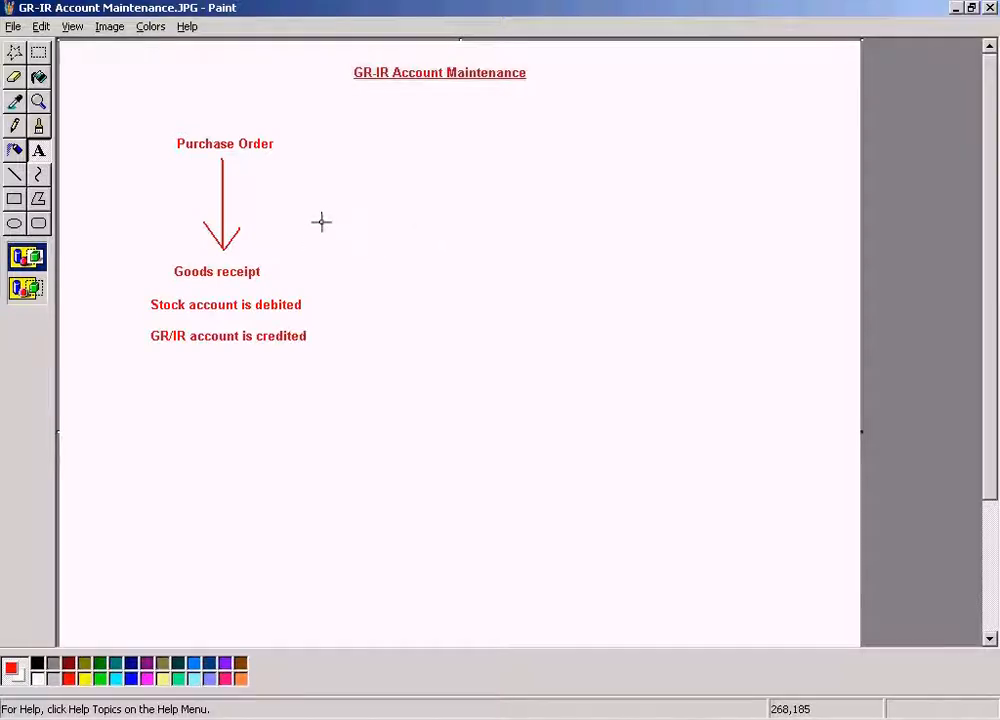
# Draw a downward red arrow below the GR/IR account line and add the text "Invoice is posted" beneath it
pyautogui.click(14, 174)
pyautogui.moveTo(212, 357)
pyautogui.mouseDown()
pyautogui.moveTo(213, 452)
pyautogui.moveTo(205, 449)
pyautogui.moveTo(359, 486)
pyautogui.mouseUp()
pyautogui.click(38, 150)
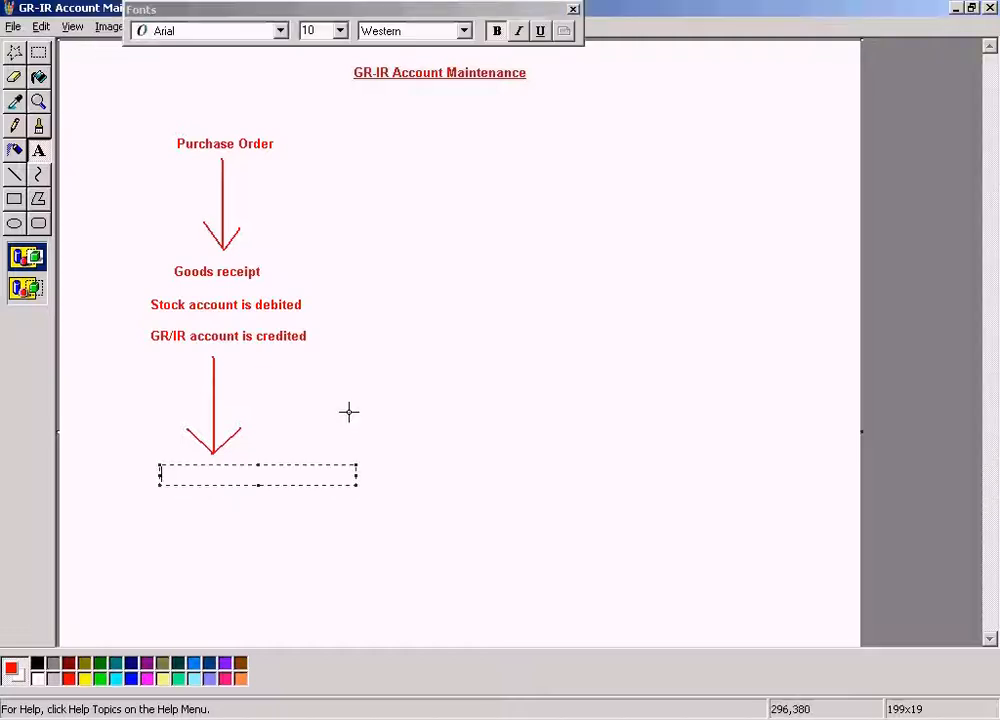
pyautogui.write('Invoice is posted')
pyautogui.click(330, 232)
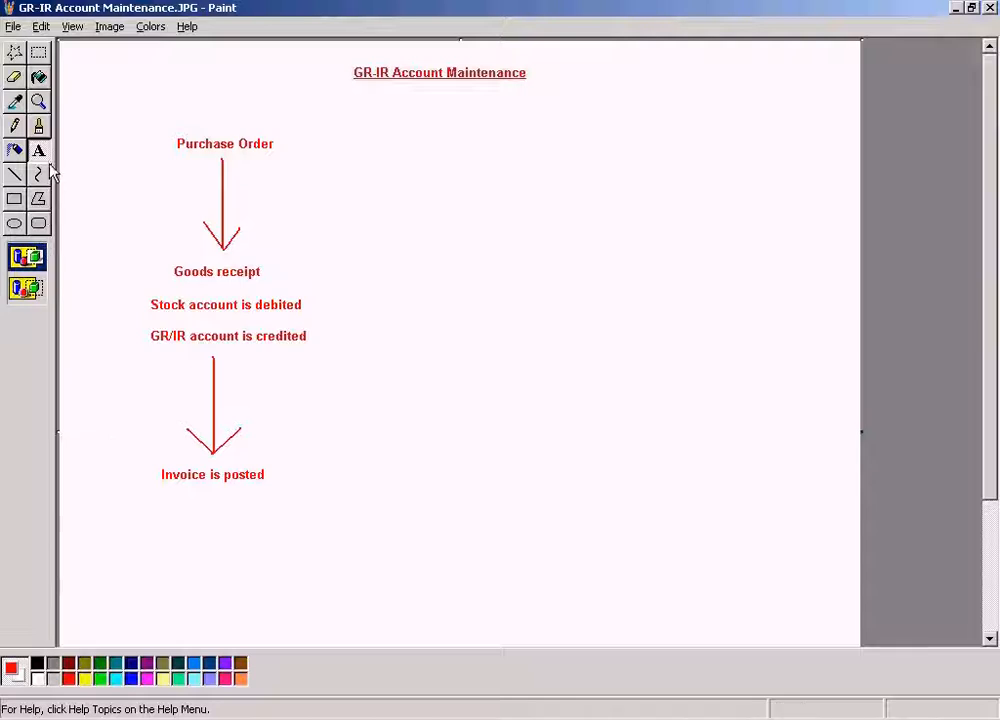
# Add two text lines below "Invoice is posted": "GR/IR account is cleared by debiting it" and "Vendor account is credited"
pyautogui.moveTo(140, 496); pyautogui.dragTo(421, 546)
pyautogui.write('GR/IR')
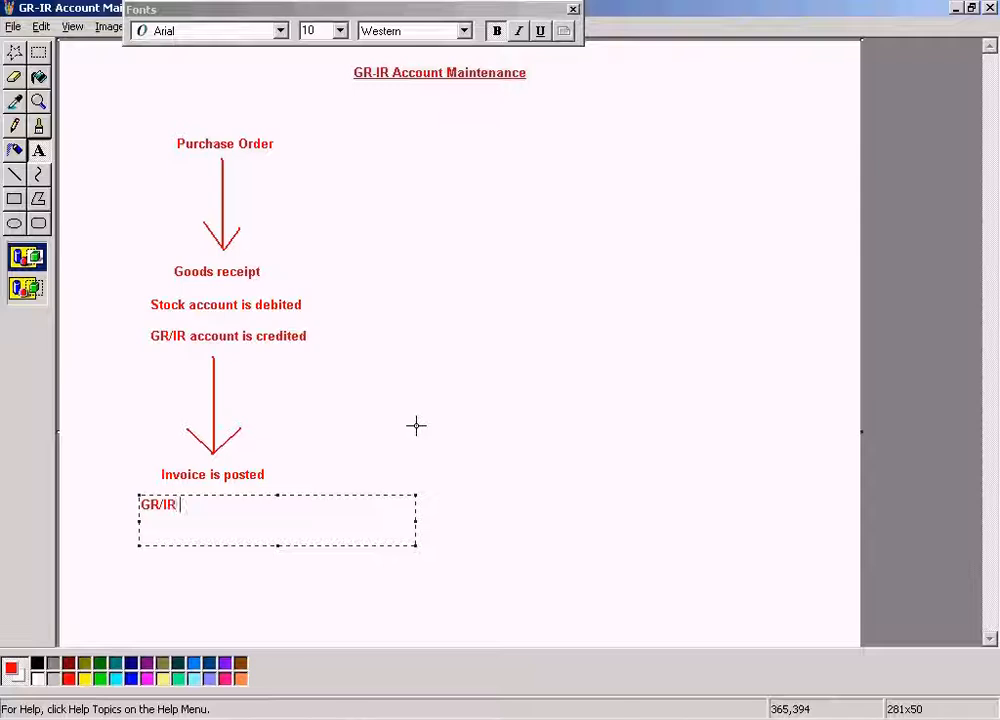
pyautogui.write(' account is')
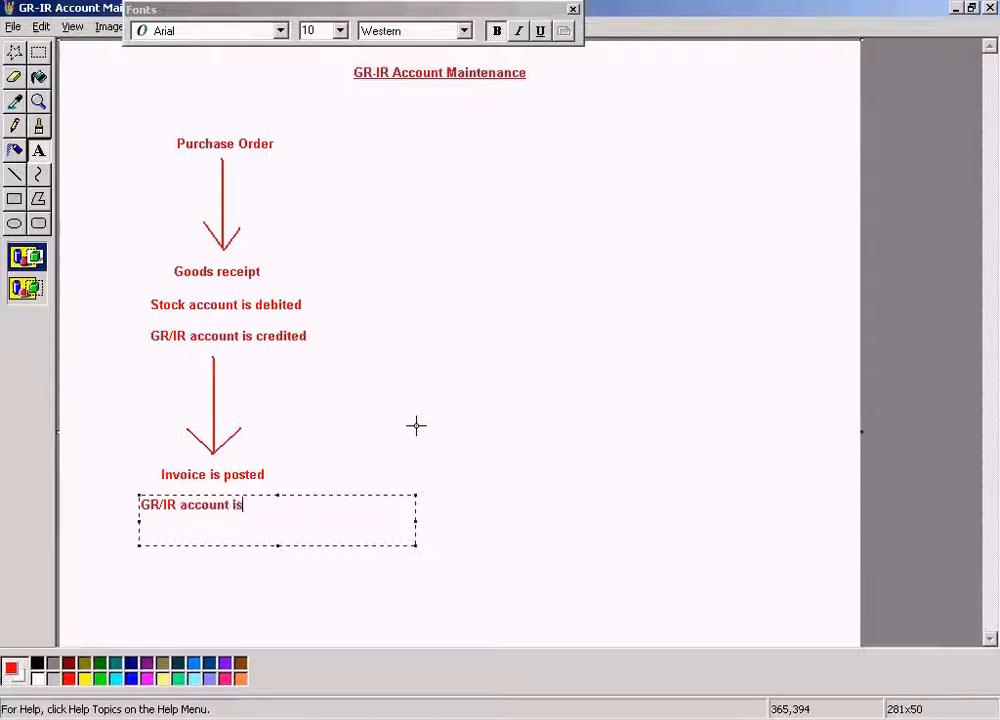
pyautogui.write(' cleared by debite')
pyautogui.press('BackSpace')
pyautogui.write('ig')
pyautogui.press('BackSpace')
pyautogui.press('BackSpace')
pyautogui.write('n')
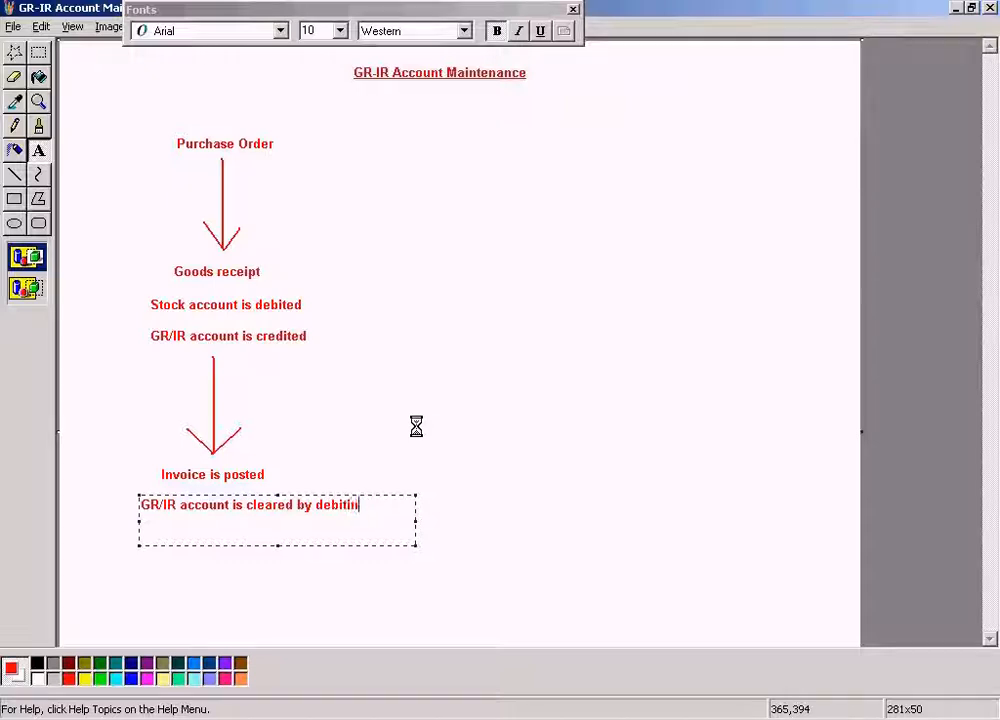
pyautogui.write('g it ')
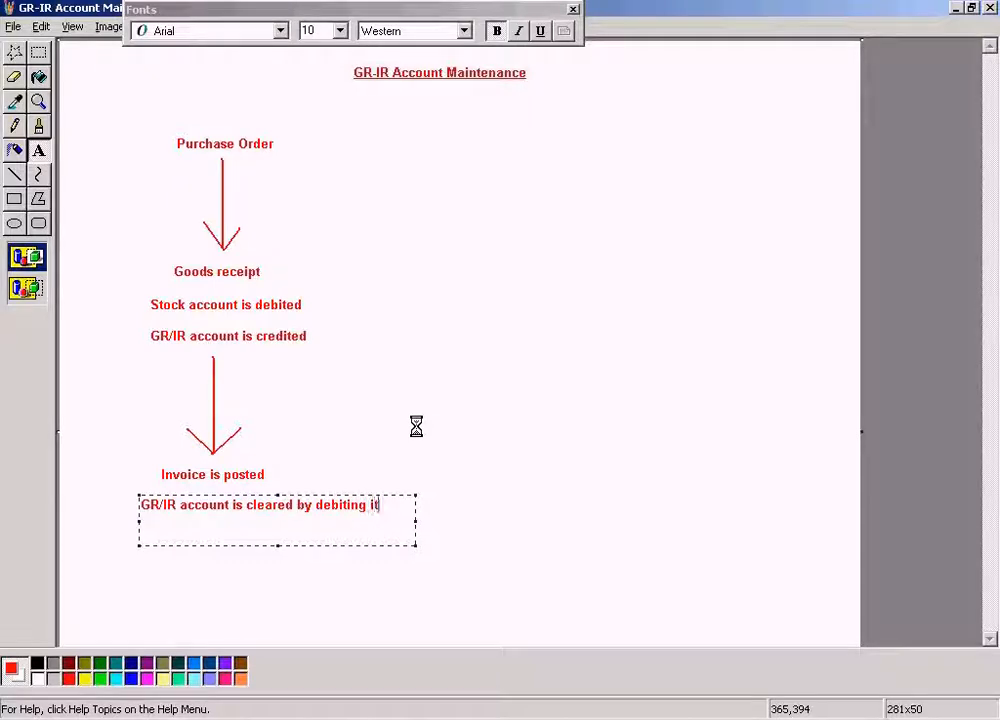
pyautogui.write('Vendor account is credited')
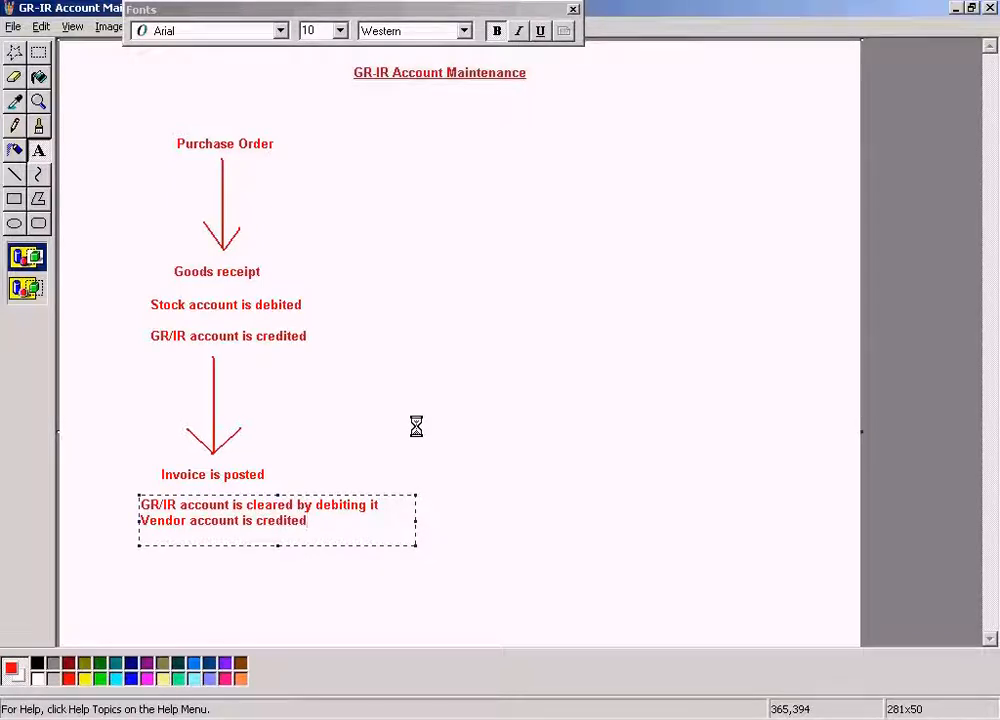
pyautogui.click(410, 320)
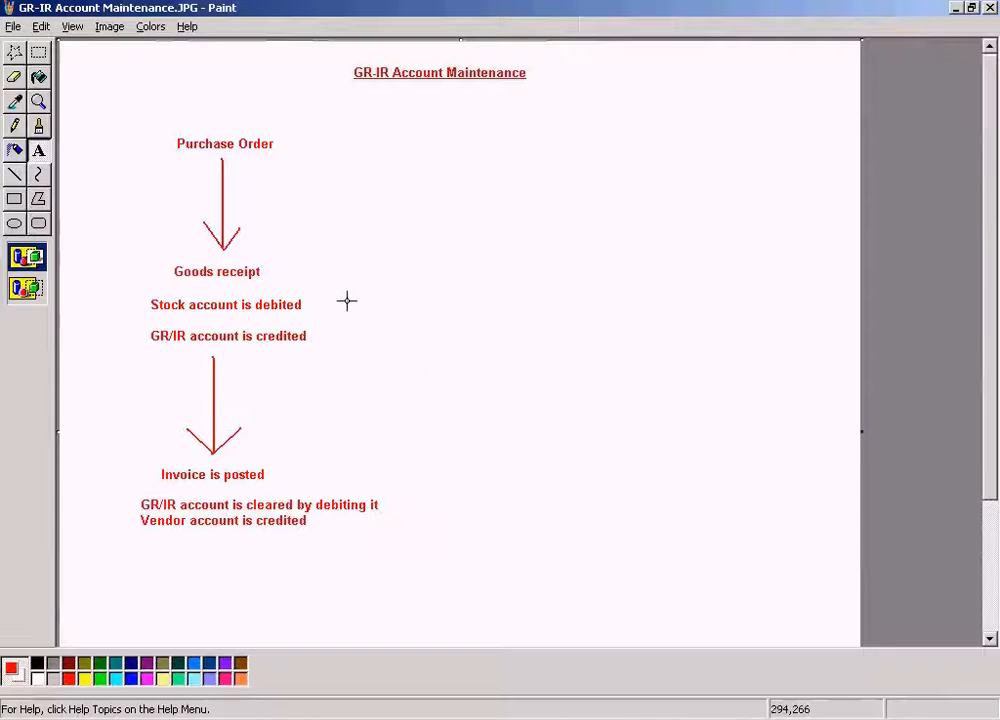
pyautogui.click(40, 55)
pyautogui.moveTo(98, 458); pyautogui.dragTo(422, 544)
pyautogui.click(495, 443)
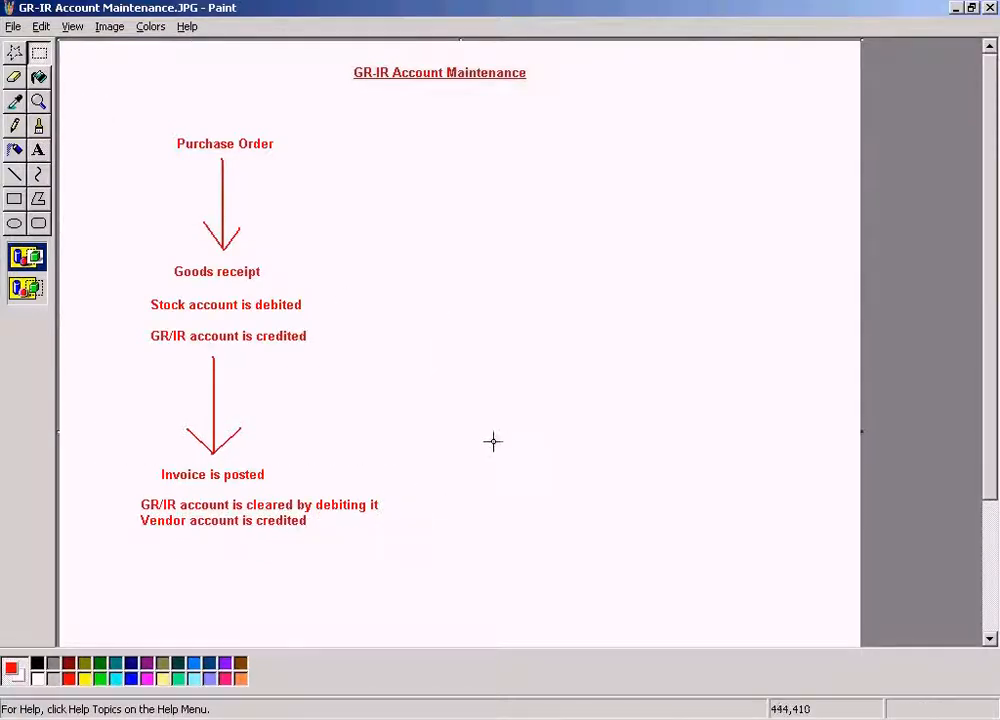
pyautogui.moveTo(138, 327); pyautogui.dragTo(340, 350)
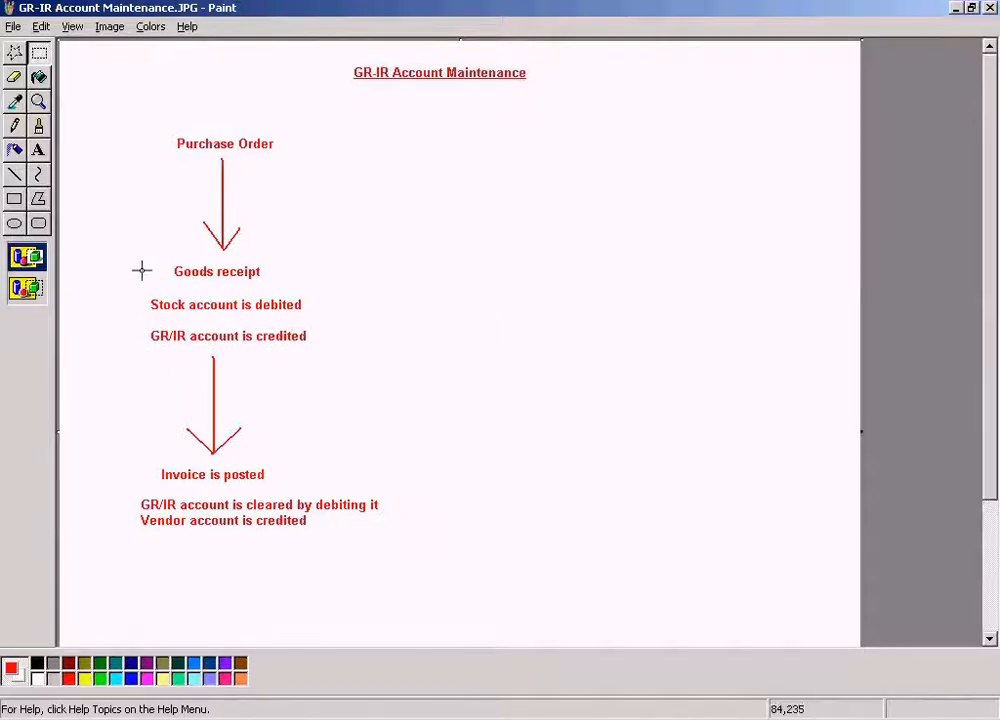
pyautogui.moveTo(121, 281); pyautogui.dragTo(405, 359)
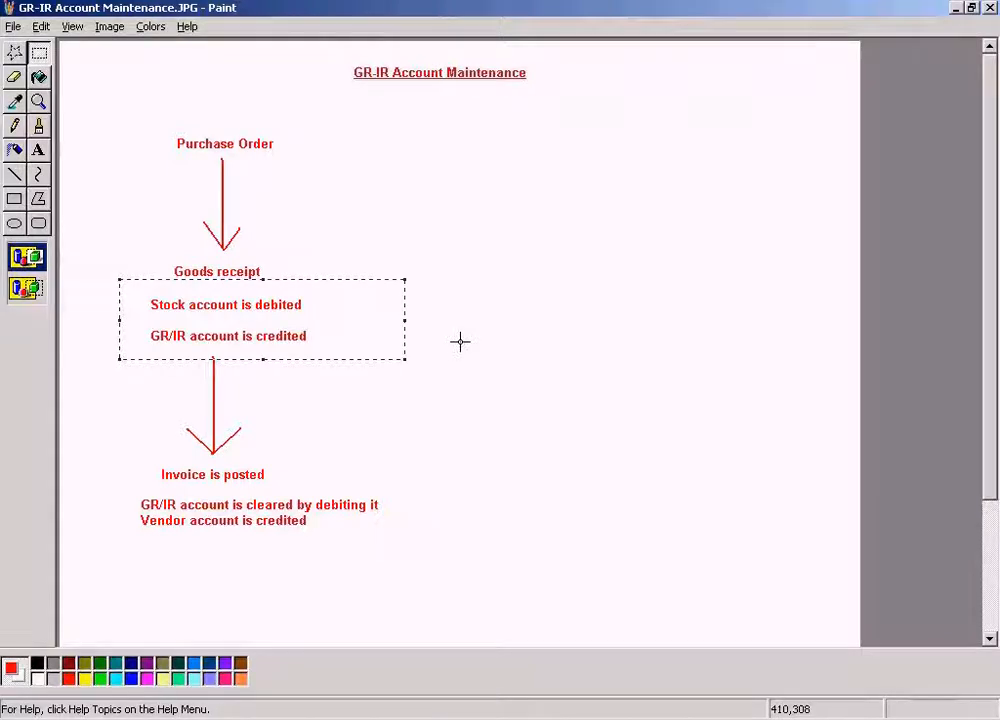
# Switch to SAP, open Maintain GR/IR Clearing Account and read the help for the Invoice surplus option
pyautogui.click(326, 695)
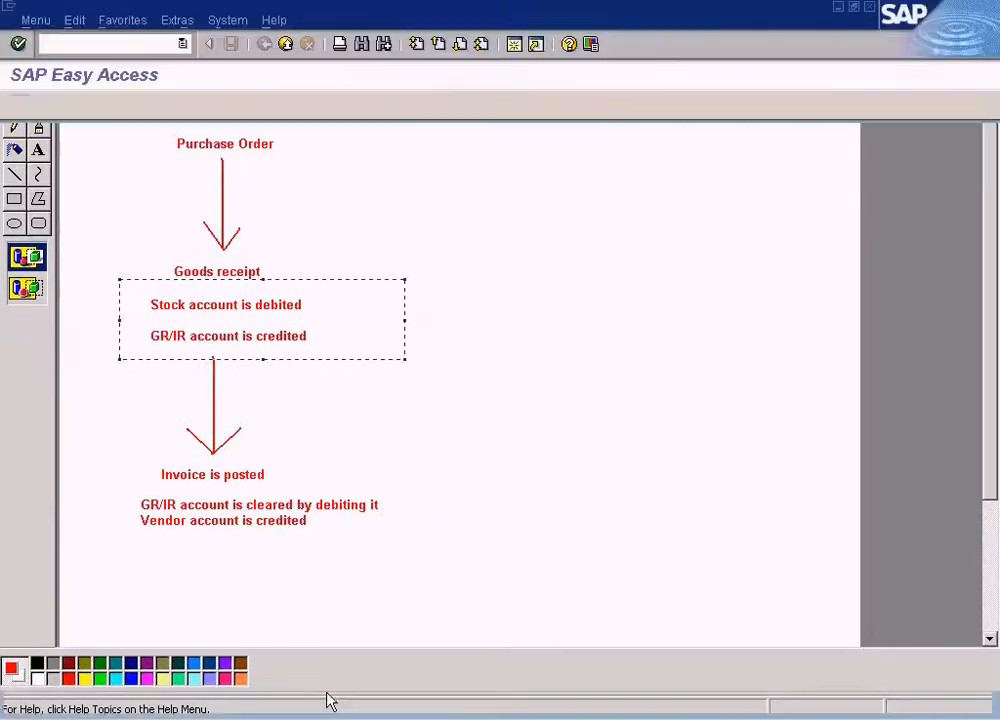
pyautogui.doubleClick(256, 405)
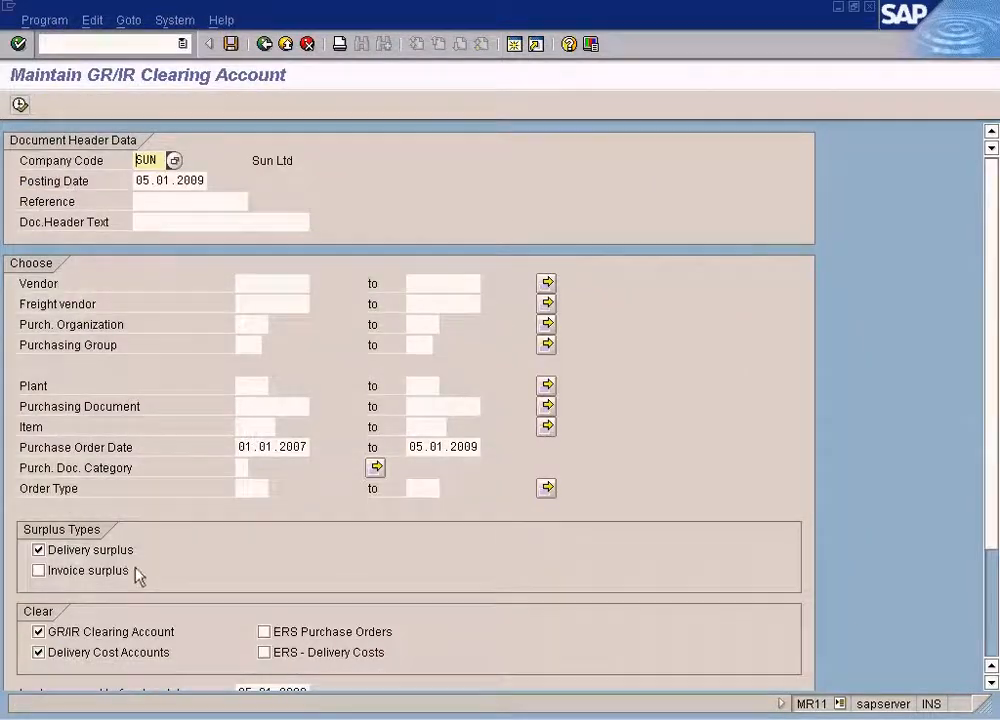
pyautogui.rightClick(124, 576)
pyautogui.click(178, 330)
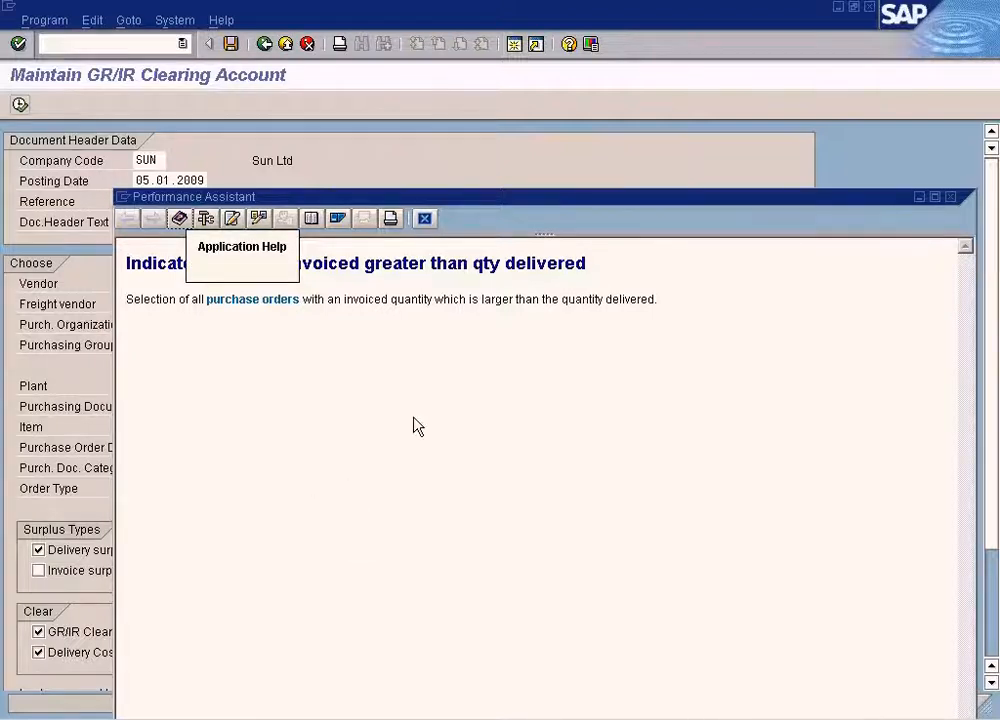
pyautogui.click(426, 219)
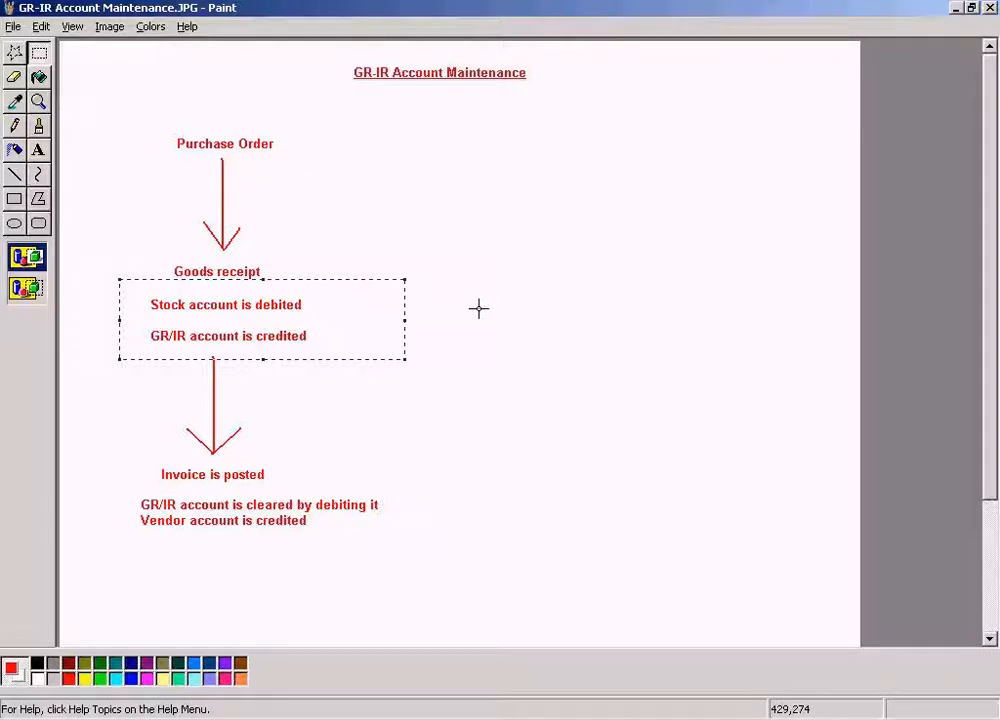
# In the Paint diagram, move the whole flow from "Purchase Order" to "Vendor account is credited" slightly down and to the right
pyautogui.click(145, 127)
pyautogui.moveTo(116, 138); pyautogui.dragTo(411, 551)
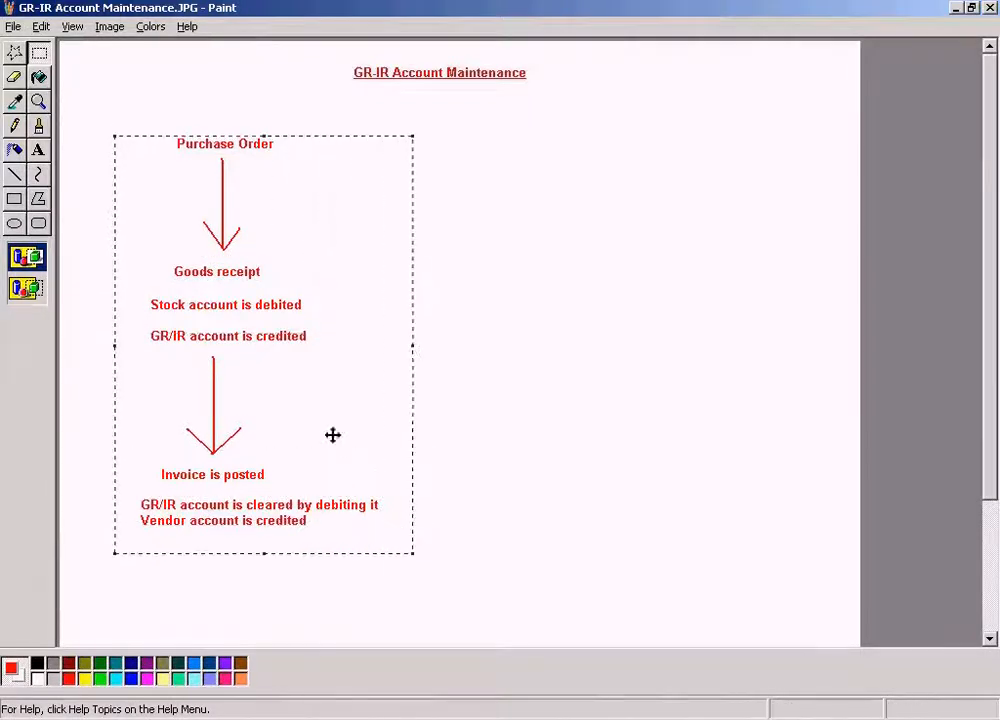
pyautogui.moveTo(337, 442); pyautogui.dragTo(340, 458)
# Add the underlined red title "Delivery Surplus" in the space above "Purchase Order"
pyautogui.hotkey('ctrl', 'a')
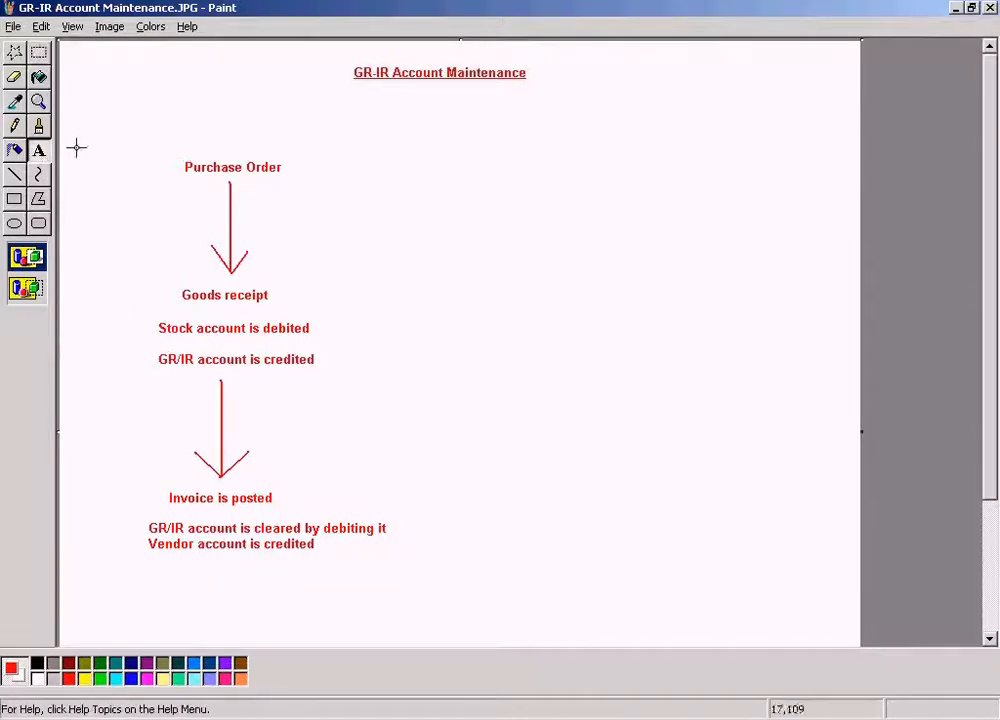
pyautogui.moveTo(120, 116); pyautogui.dragTo(382, 141)
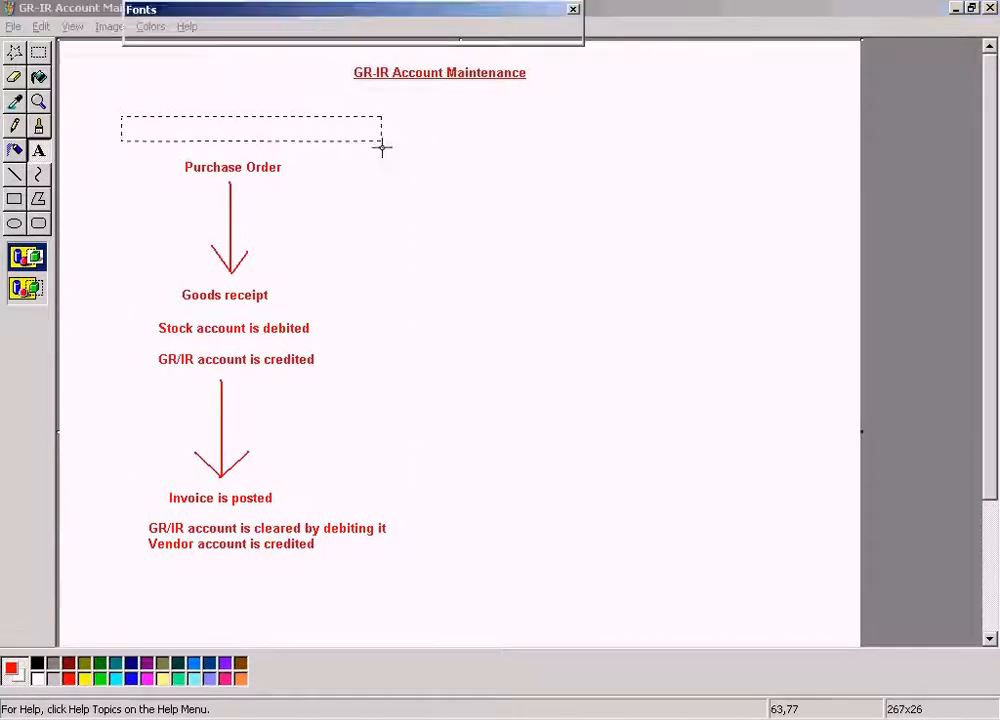
pyautogui.write('Delivery Suplu')
pyautogui.press('BackSpace')
pyautogui.write('rp')
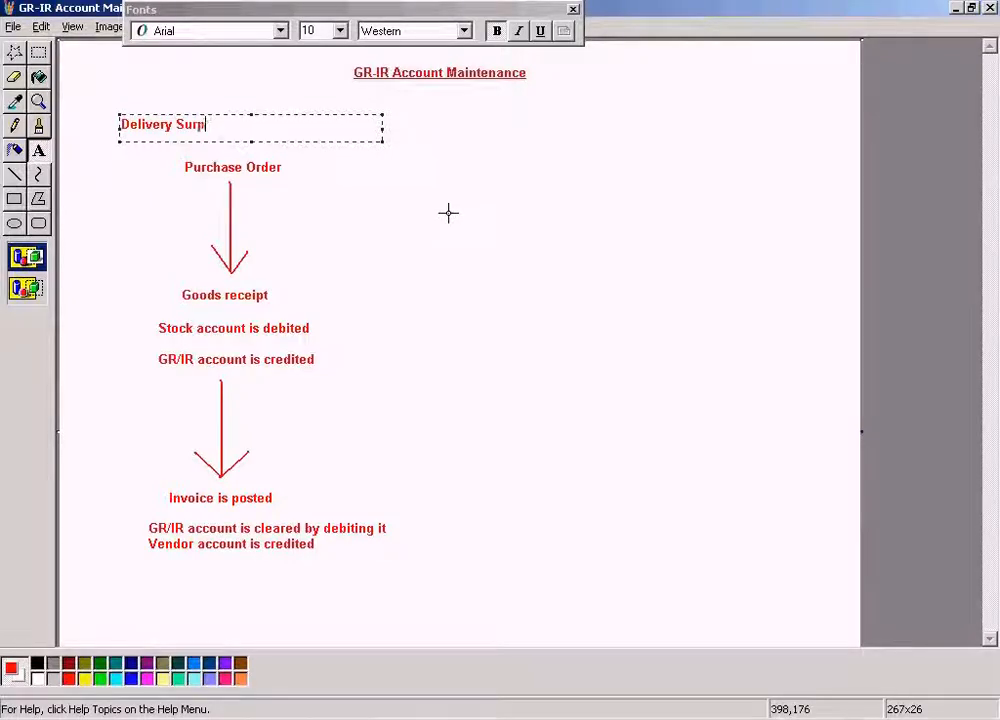
pyautogui.write('lus')
pyautogui.press('Home')
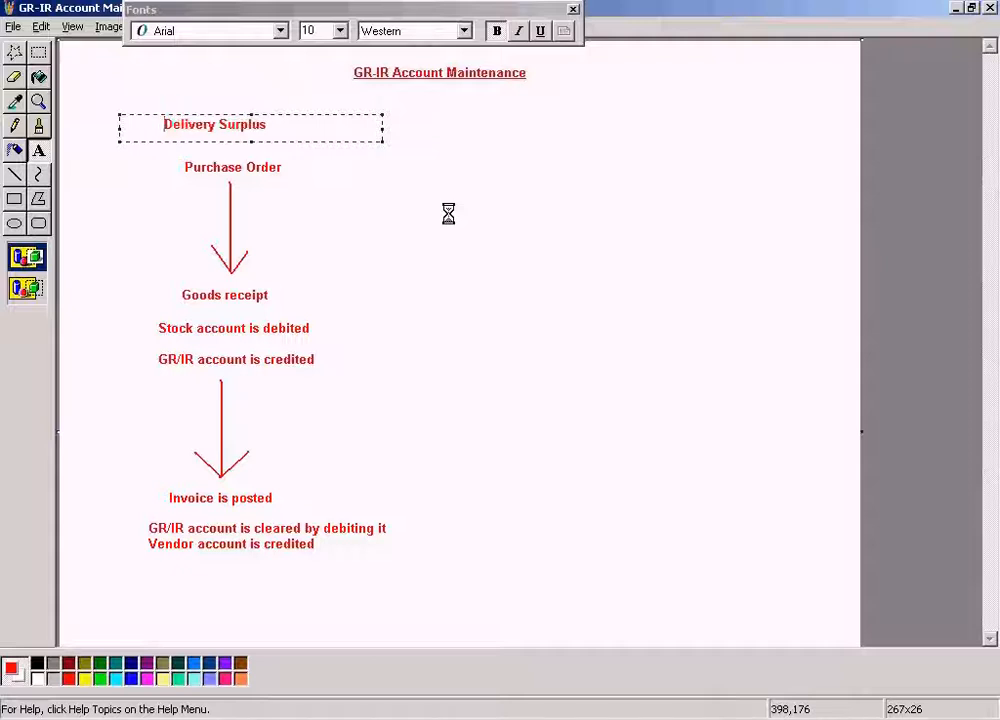
pyautogui.click(540, 31)
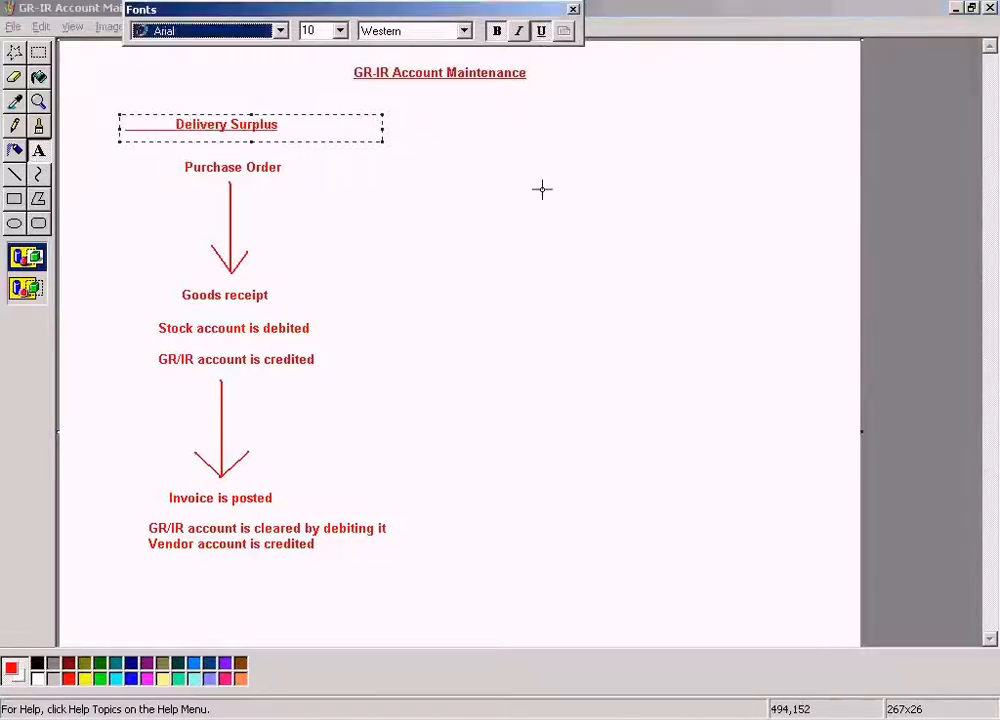
# Set the title's font back to Arial and delete the leading spaces in front of "Delivery Surplus"
pyautogui.press('Home')
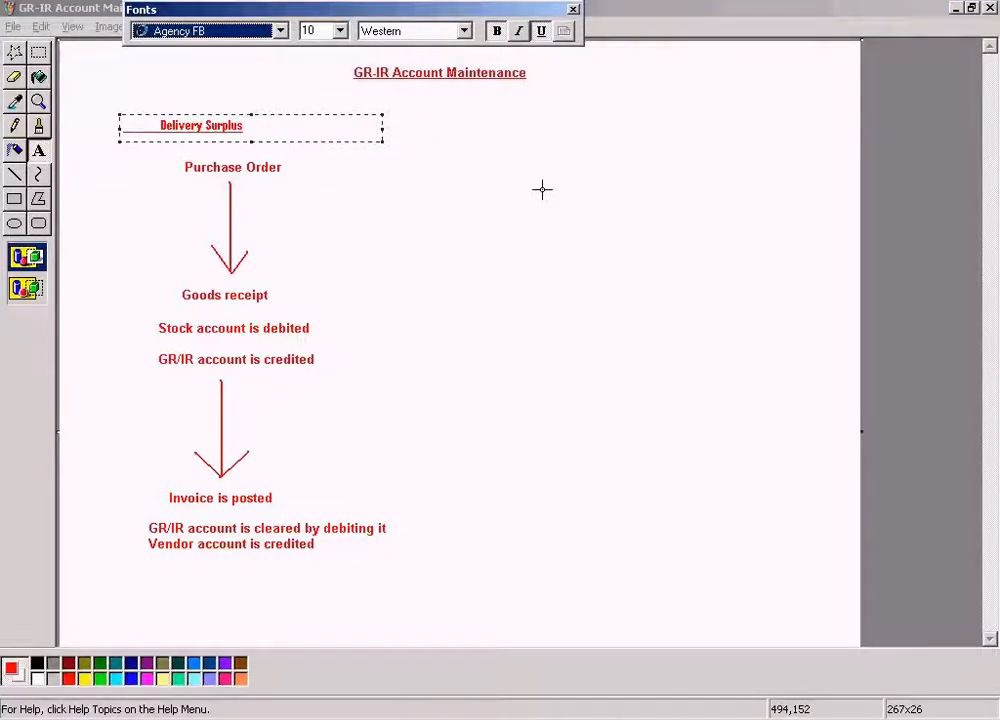
pyautogui.press('Down')
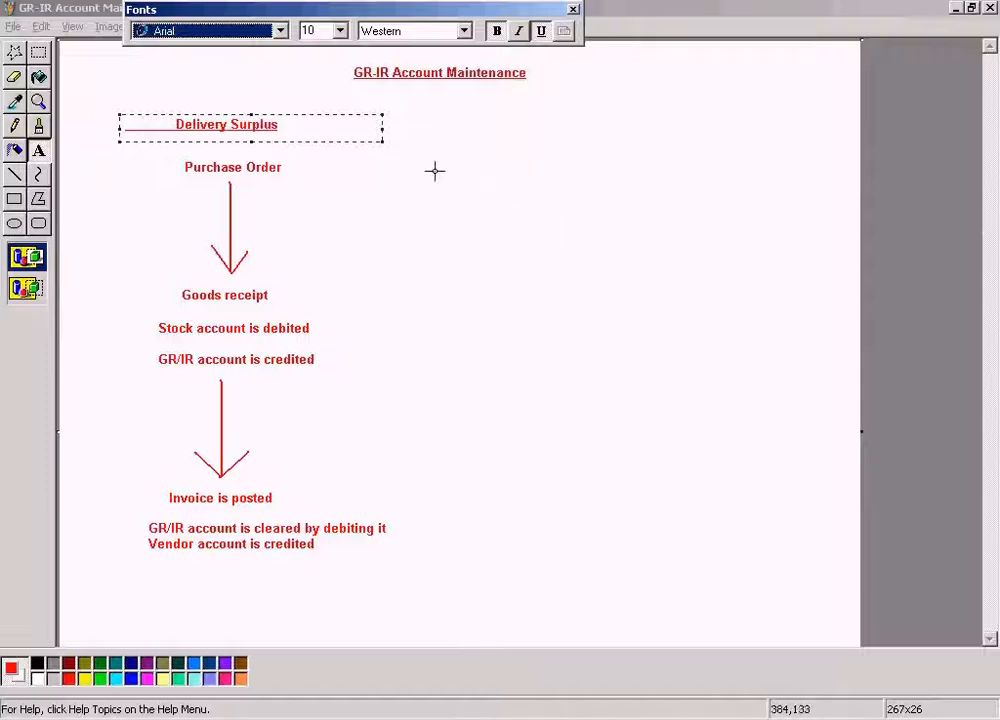
pyautogui.click(314, 125)
pyautogui.press('Delete')
pyautogui.press('Delete')
pyautogui.press('Delete')
pyautogui.press('Delete')
pyautogui.press('Delete')
pyautogui.press('Delete')
pyautogui.press('Delete')
pyautogui.press('Delete')
pyautogui.press('Delete')
pyautogui.press('Delete')
pyautogui.press('Delete')
pyautogui.press('Delete')
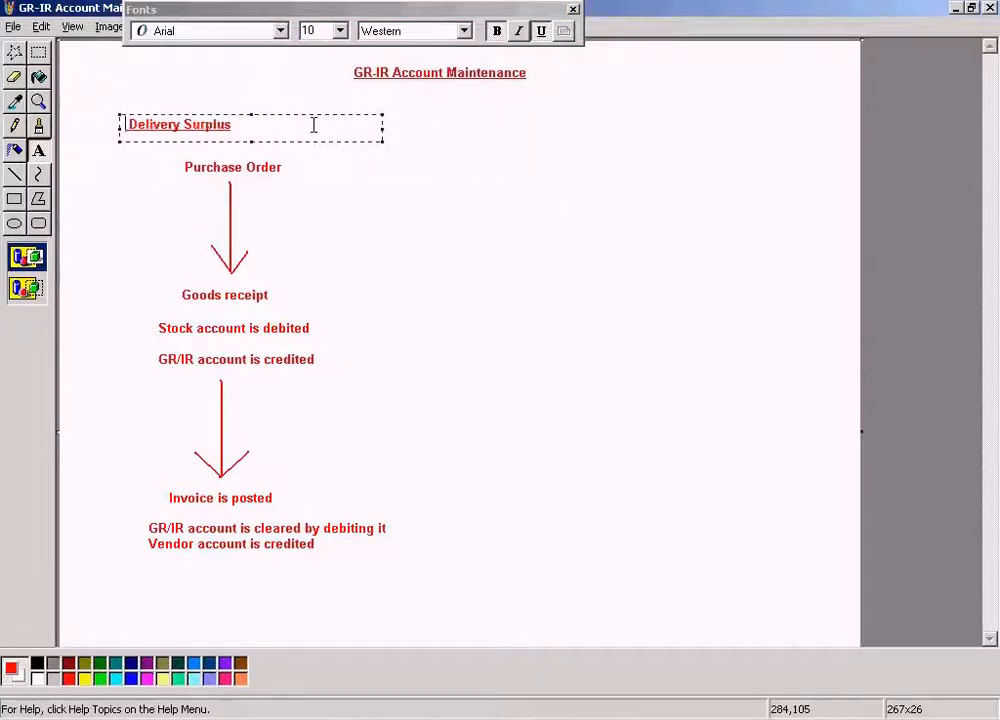
pyautogui.click(405, 151)
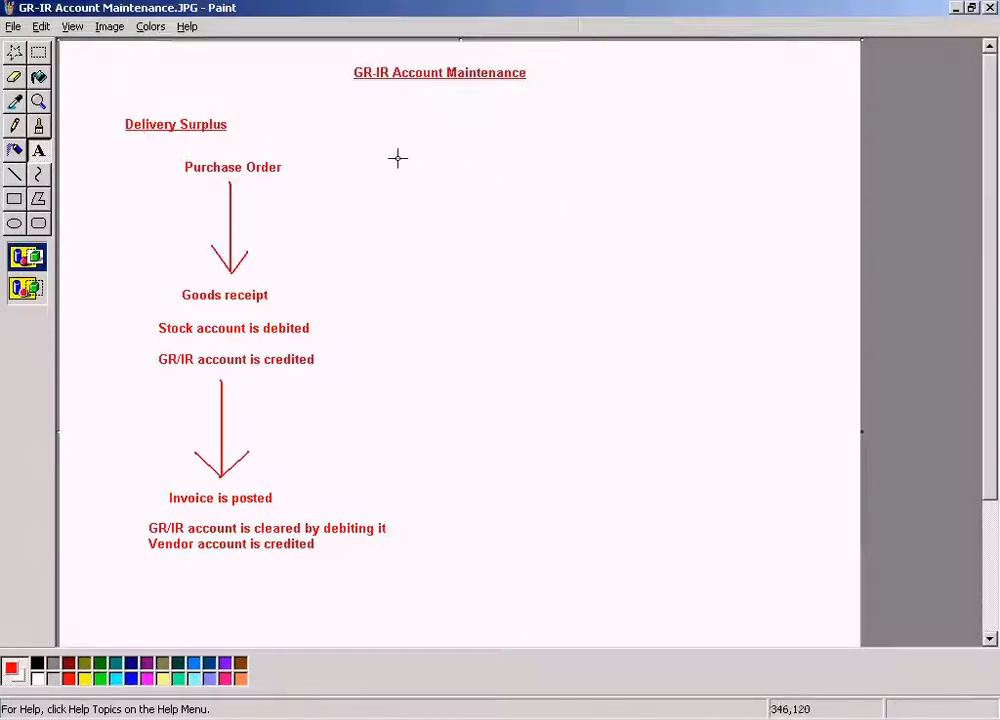
# Move the "Delivery Surplus" title to the right so it is centred above "Purchase Order"
pyautogui.click(38, 52)
pyautogui.moveTo(112, 115); pyautogui.dragTo(291, 133)
pyautogui.click(116, 134)
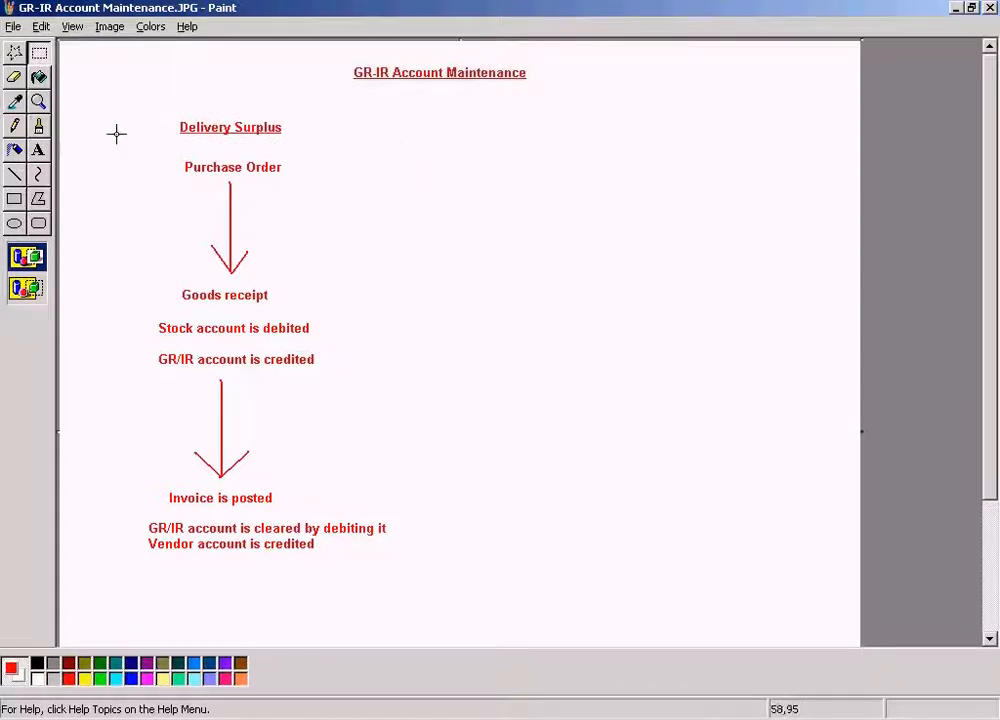
# Add the underlined red title "Invoice Surplus" on the right half of the canvas, level with "Delivery Surplus"
pyautogui.click(38, 150)
pyautogui.moveTo(551, 121); pyautogui.dragTo(773, 141)
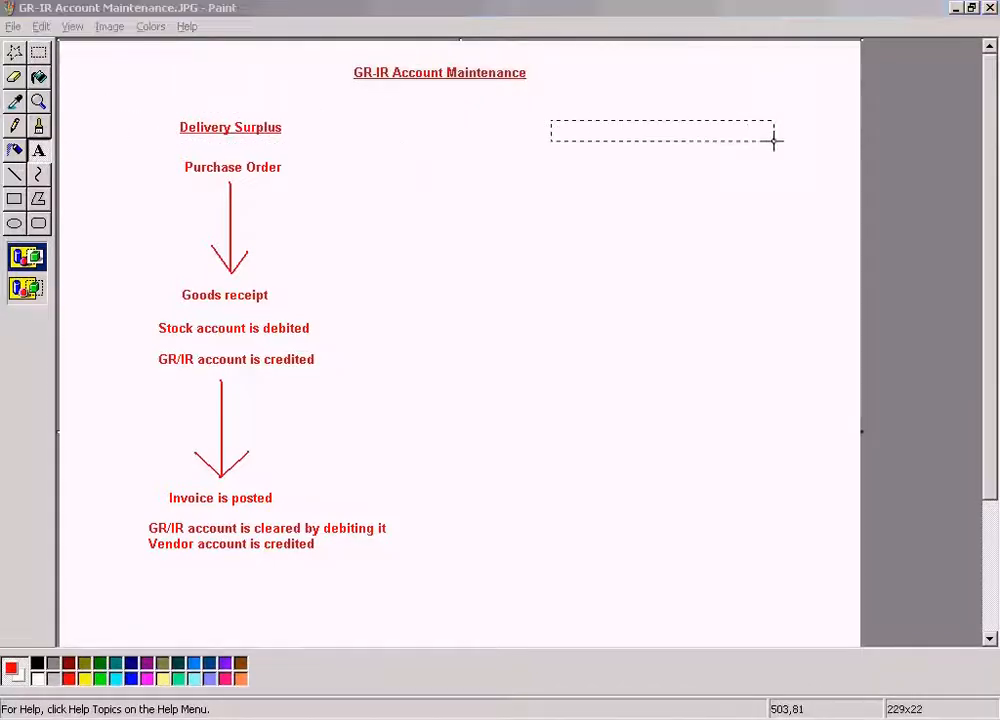
pyautogui.write('Invoice ')
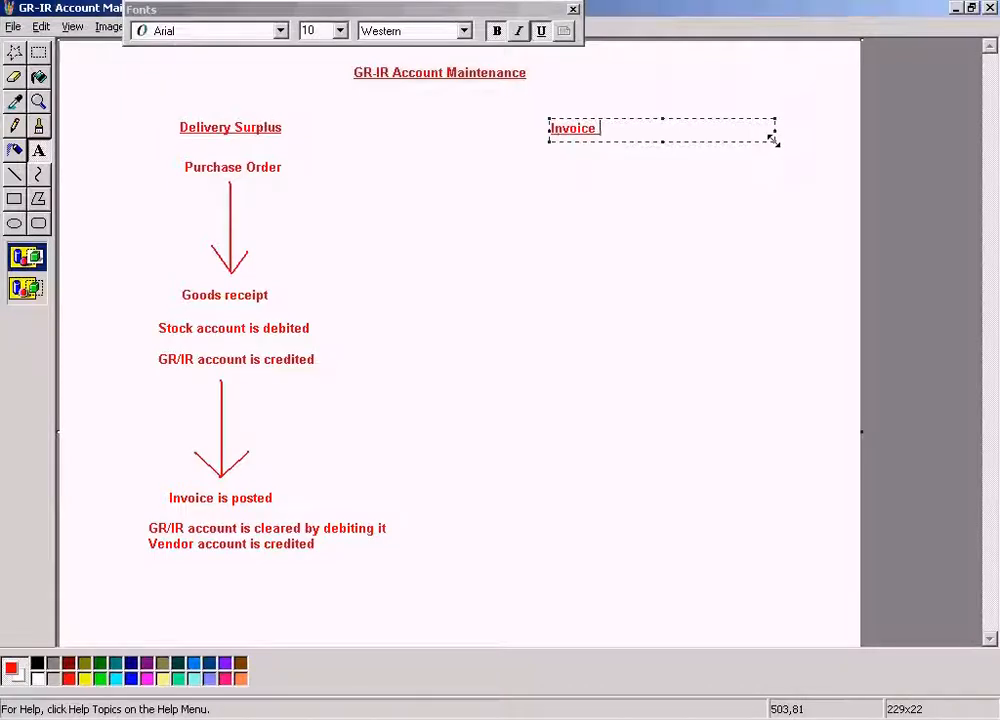
pyautogui.write('Surpli')
pyautogui.click(631, 244)
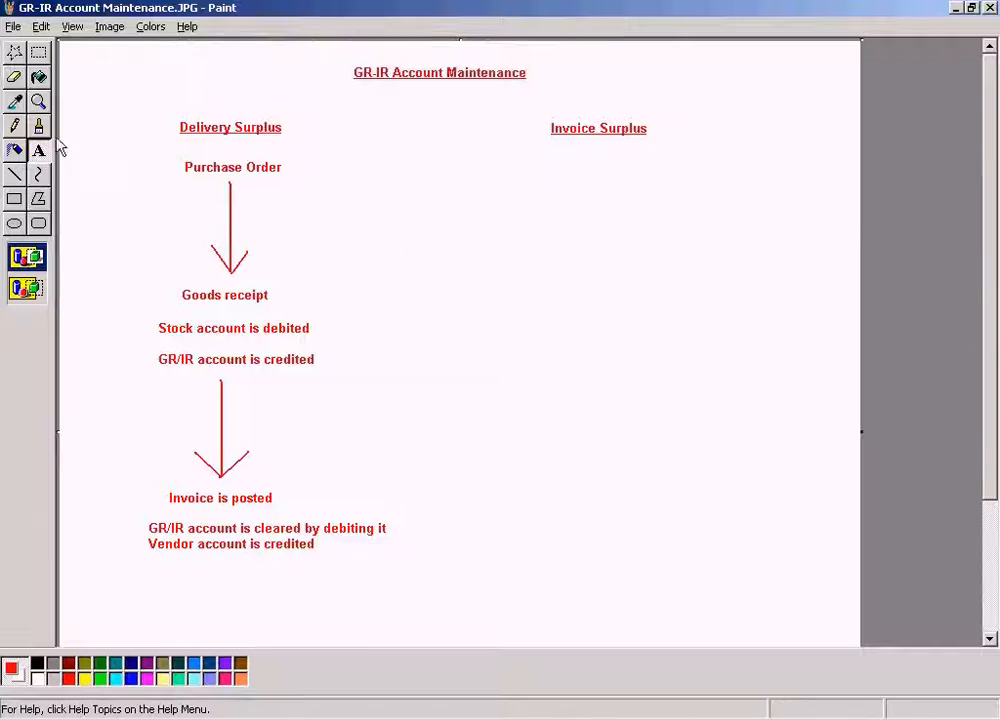
# Copy the entire flow under "Delivery Surplus" and place the duplicate beneath the "Invoice Surplus" title
pyautogui.click(38, 52)
pyautogui.moveTo(119, 161); pyautogui.dragTo(424, 569)
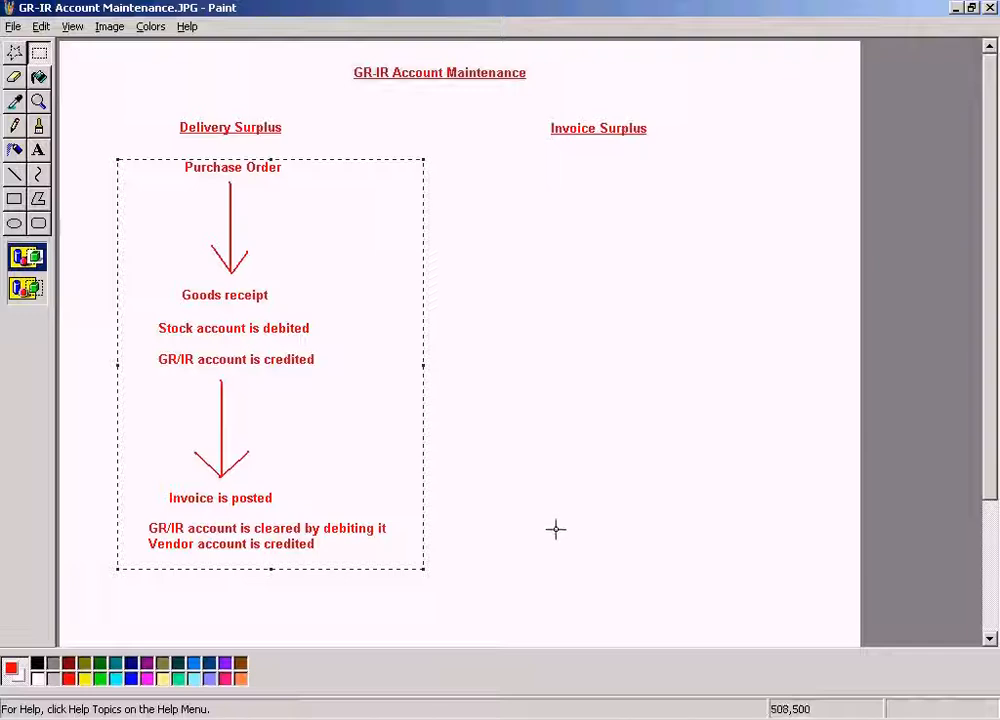
pyautogui.hotkey('ctrl', 'c')
pyautogui.hotkey('ctrl', 'v')
pyautogui.moveTo(252, 276); pyautogui.dragTo(694, 392)
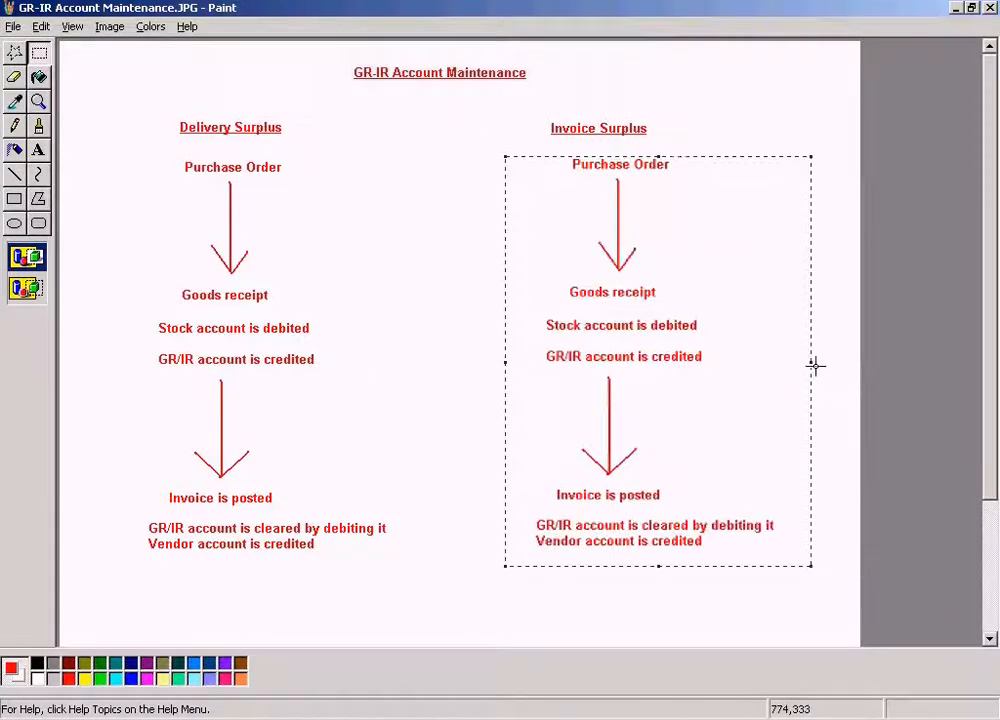
pyautogui.click(719, 130)
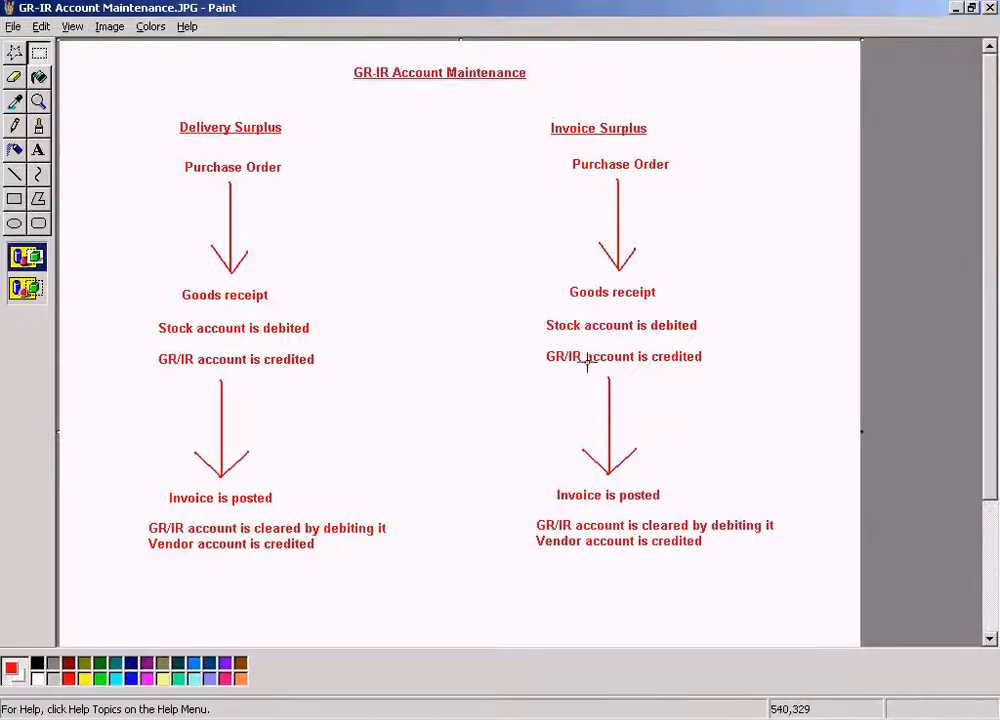
pyautogui.click(38, 151)
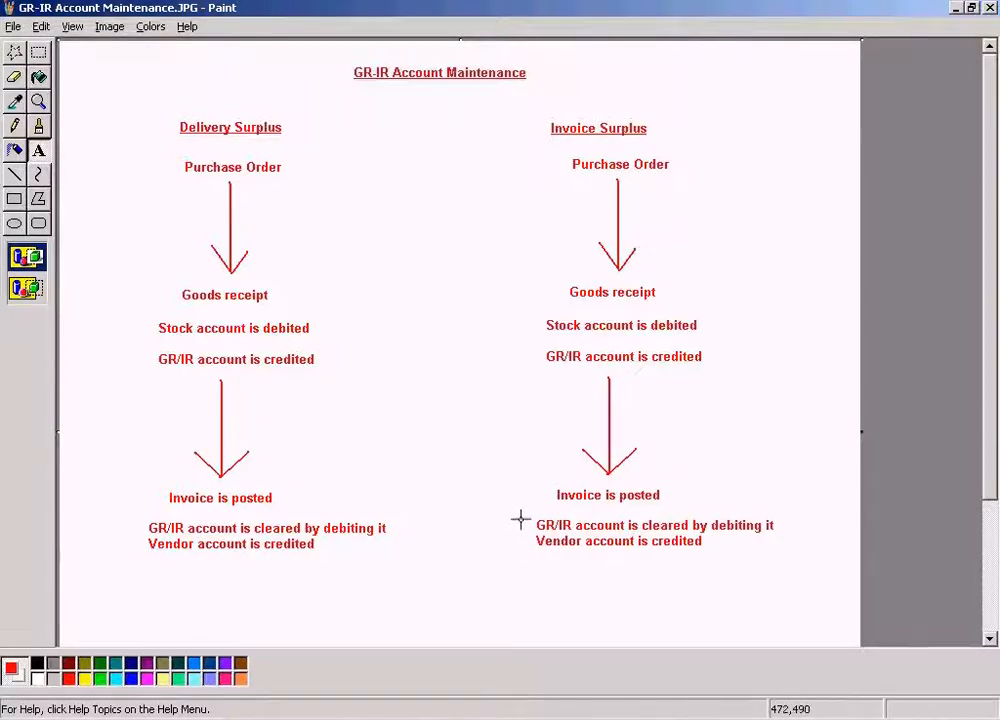
pyautogui.moveTo(520, 514); pyautogui.dragTo(819, 558)
pyautogui.hotkey('ctrl', 'v')
pyautogui.click(469, 473)
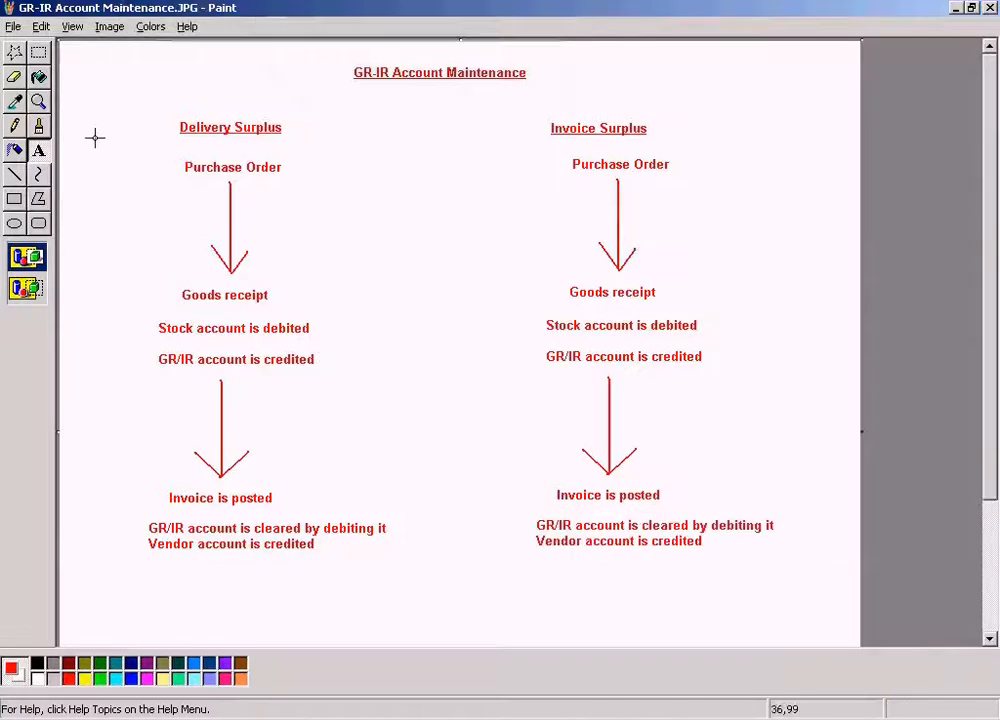
pyautogui.click(38, 52)
pyautogui.moveTo(508, 508); pyautogui.dragTo(812, 569)
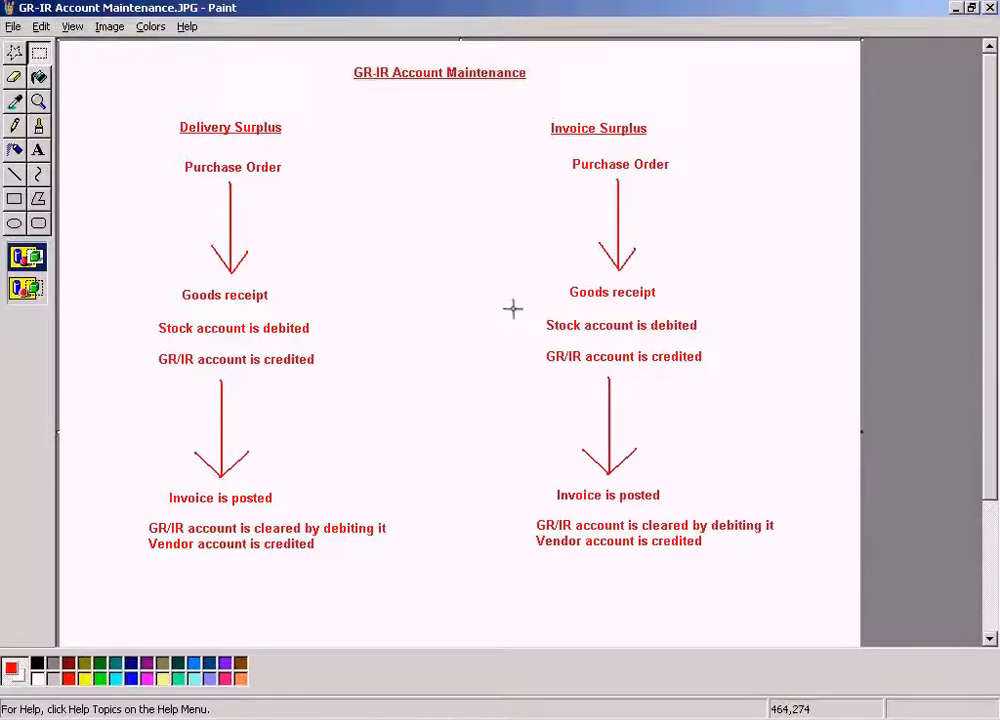
pyautogui.moveTo(517, 281); pyautogui.dragTo(735, 380)
pyautogui.click(769, 397)
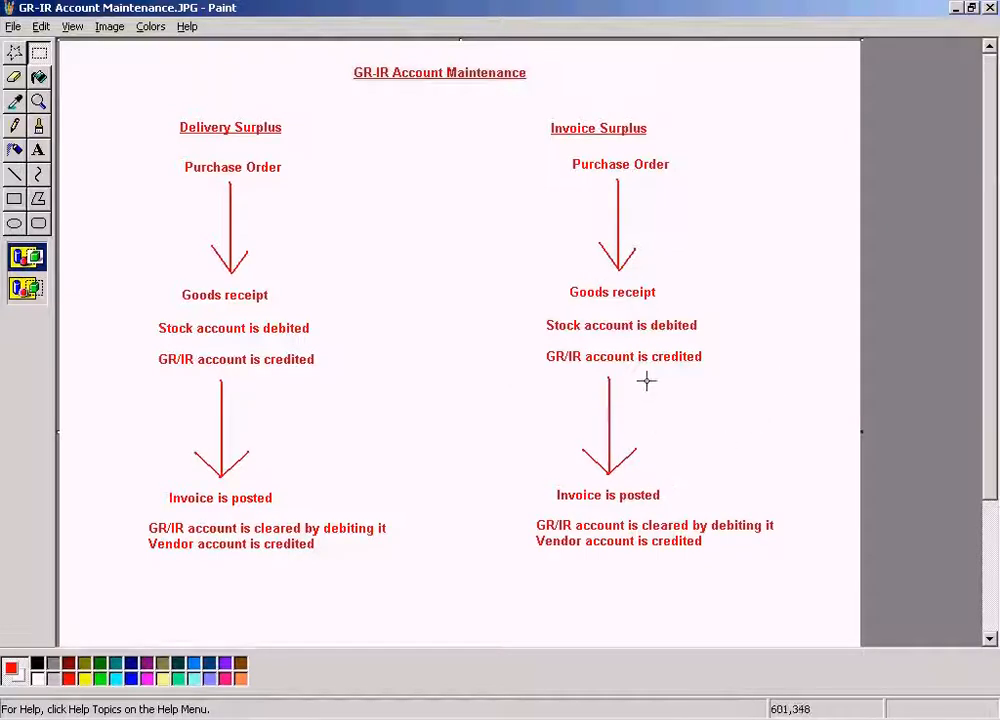
# Switch to the Maintain GR/IR Clearing Account screen in SAP and read the field help for the Invoice surplus option
pyautogui.click(290, 712)
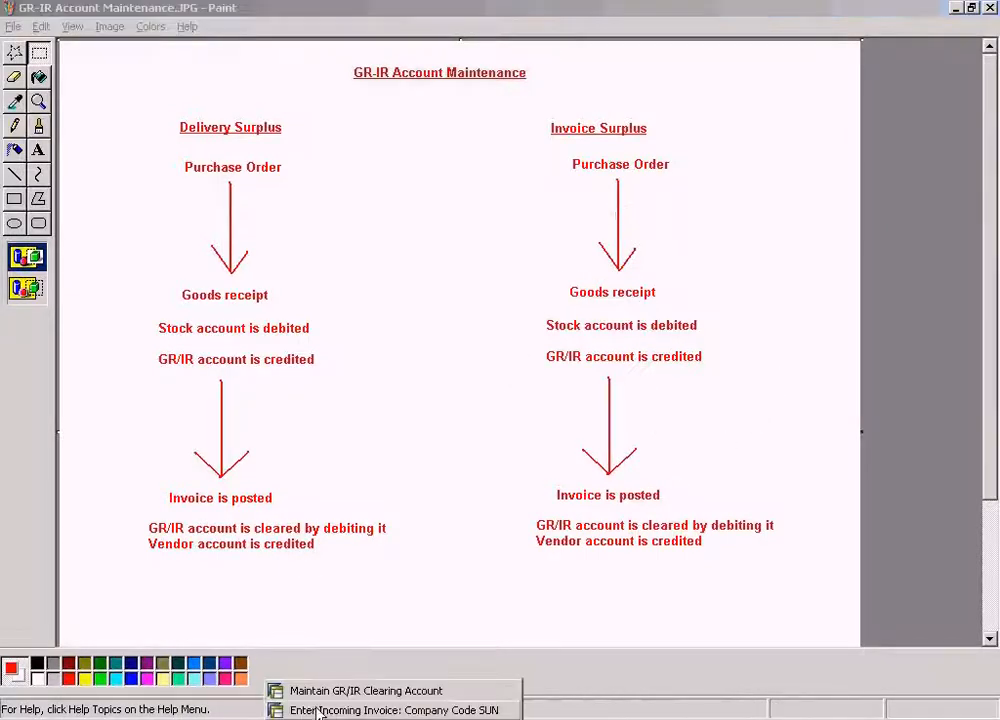
pyautogui.click(345, 690)
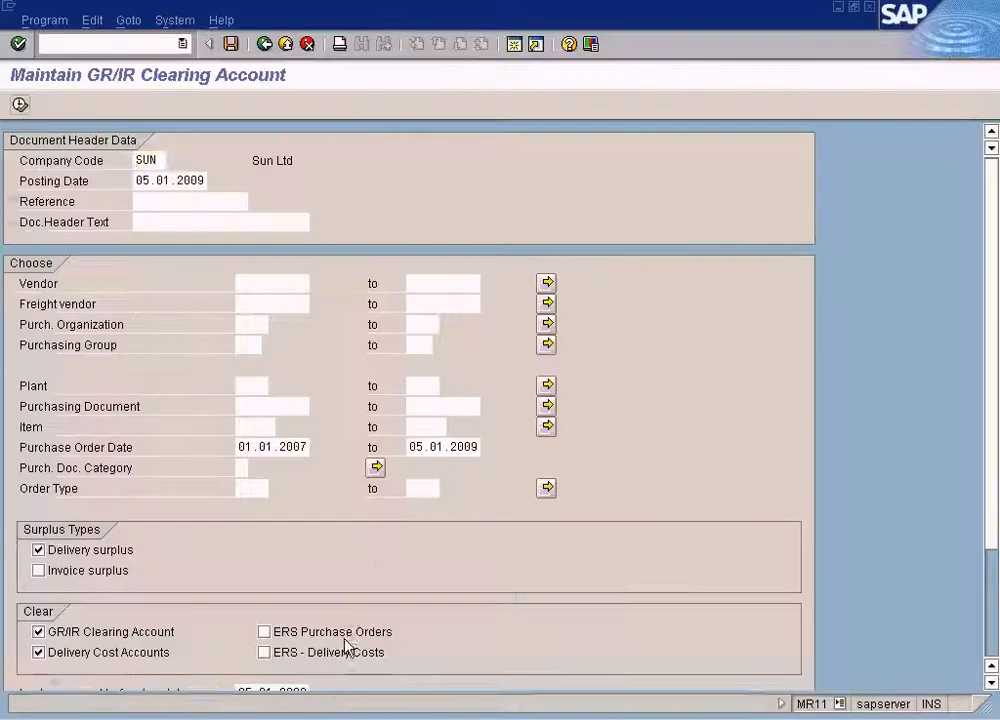
pyautogui.click(105, 571)
pyautogui.press('F1')
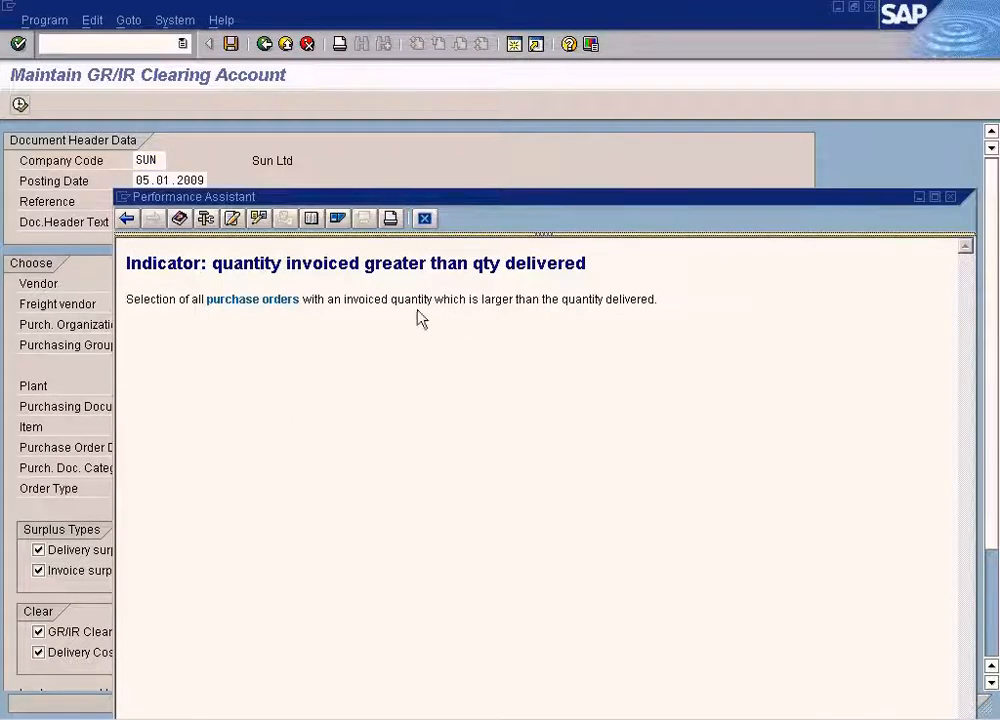
pyautogui.click(424, 219)
pyautogui.click(95, 571)
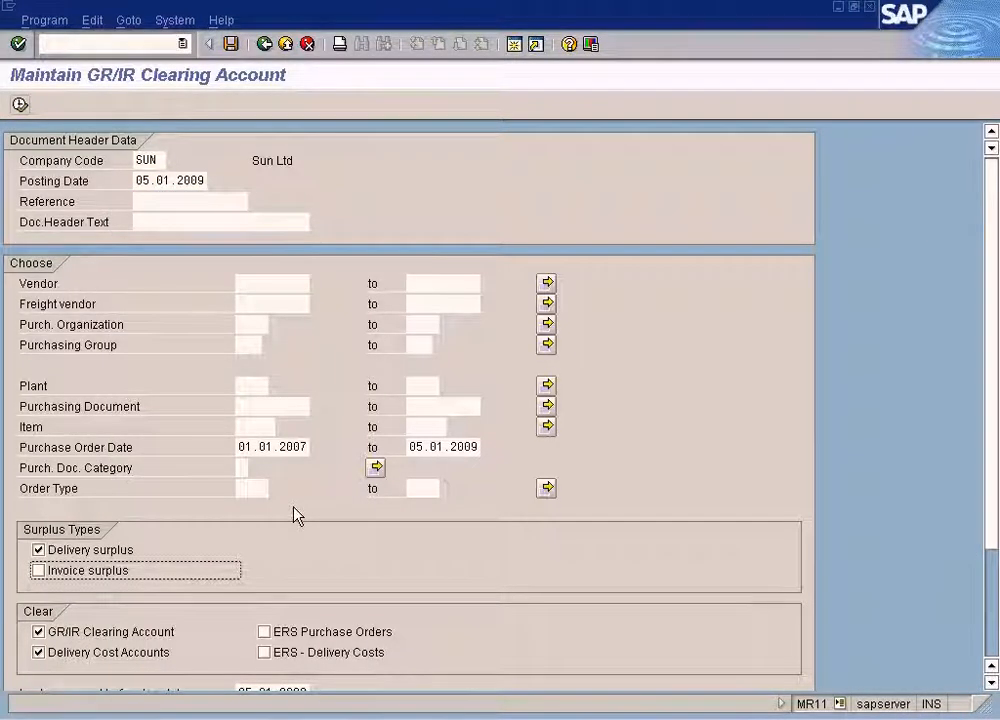
pyautogui.hotkey('alt', 'Tab')
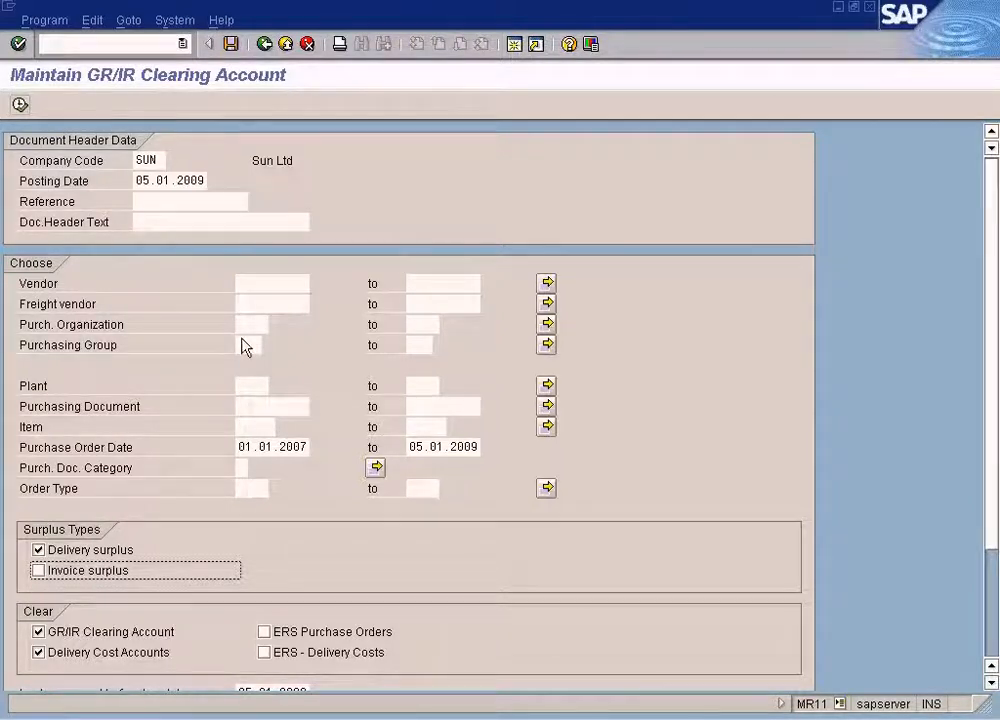
pyautogui.click(82, 549)
pyautogui.click(80, 570)
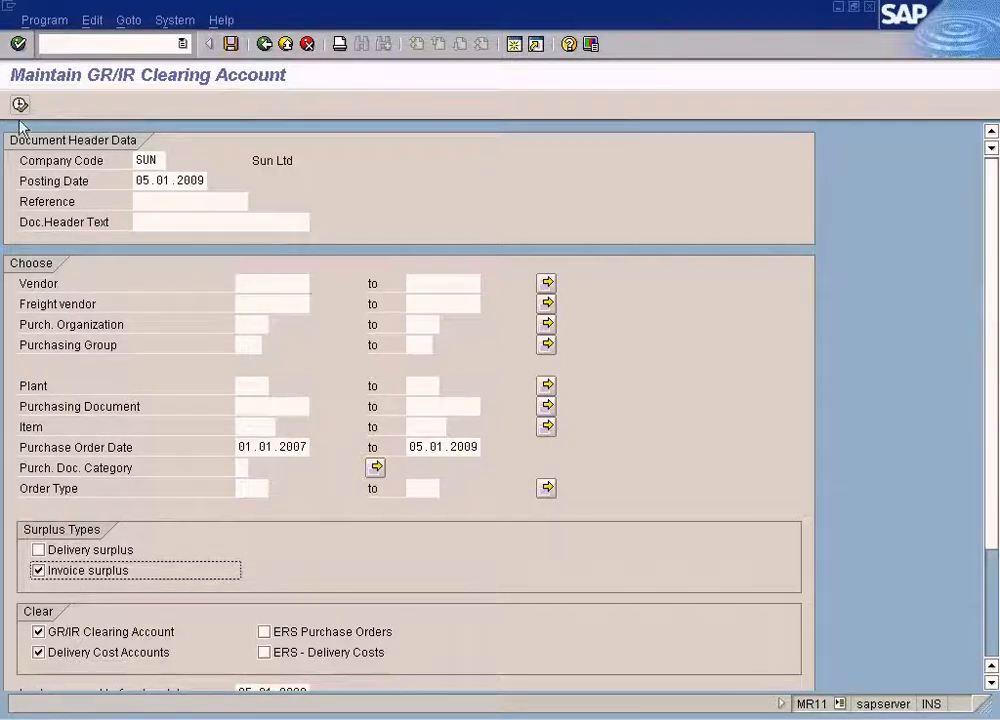
# Reopen Maintain GR/IR Clearing Account from Logistics Invoice Verification > GR/IR Account Maintenance and list the delivery surplus items
pyautogui.click(283, 47)
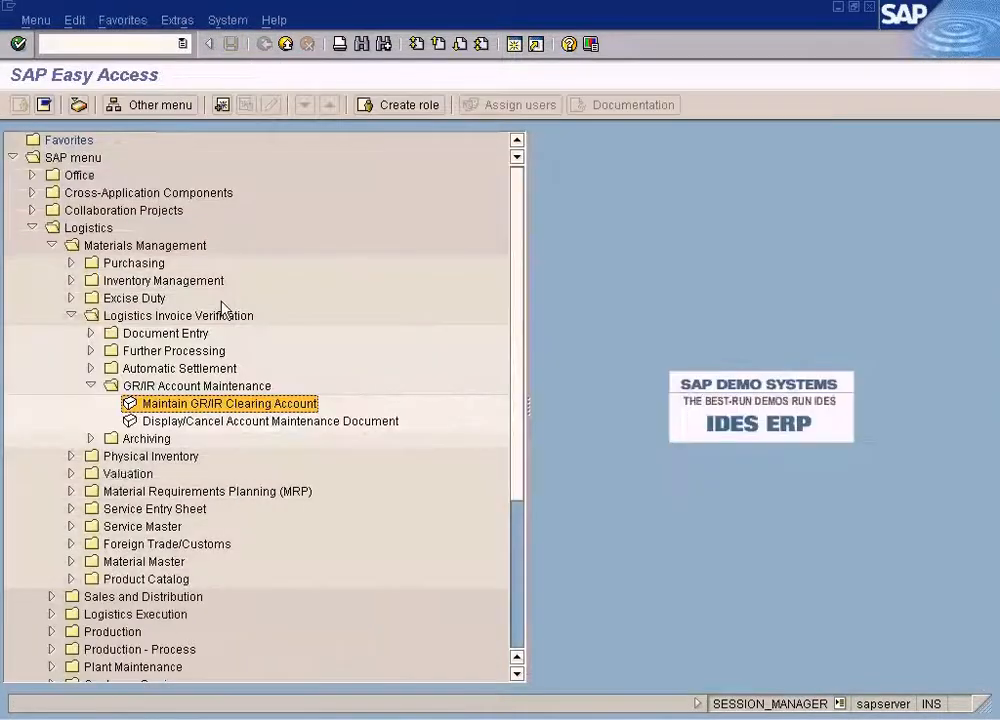
pyautogui.click(80, 228)
pyautogui.click(131, 248)
pyautogui.click(137, 315)
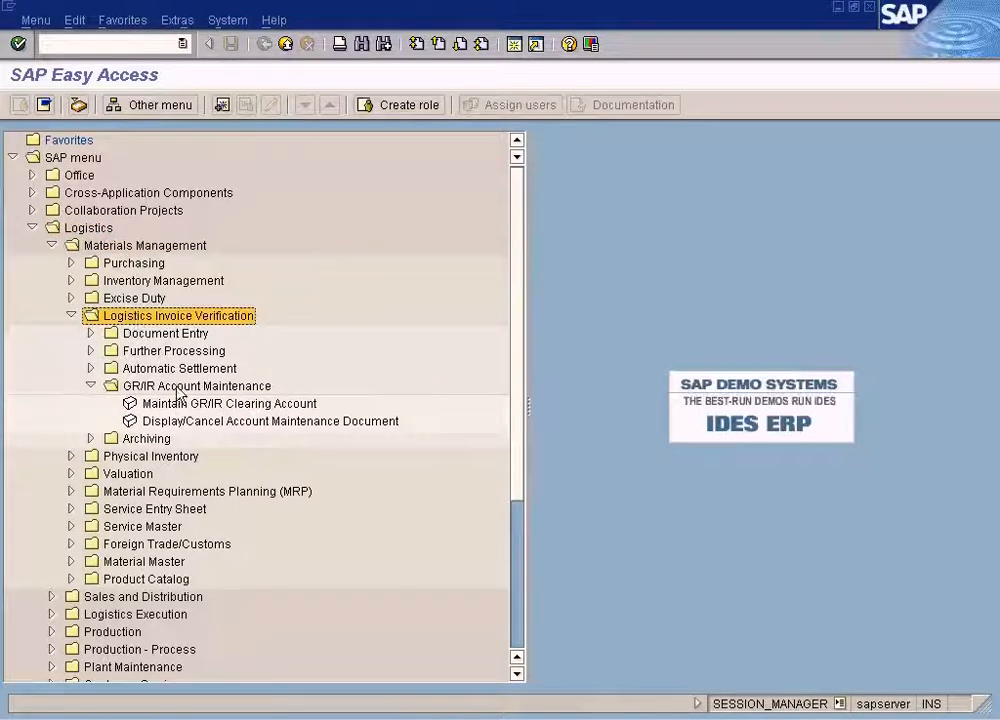
pyautogui.click(185, 386)
pyautogui.doubleClick(195, 405)
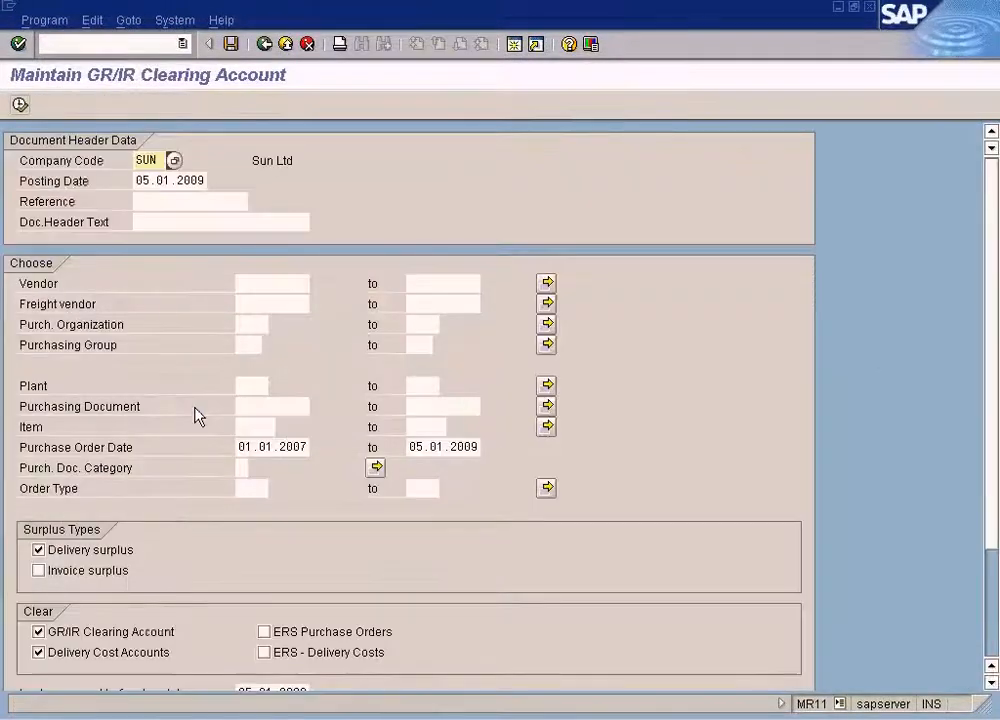
pyautogui.click(19, 104)
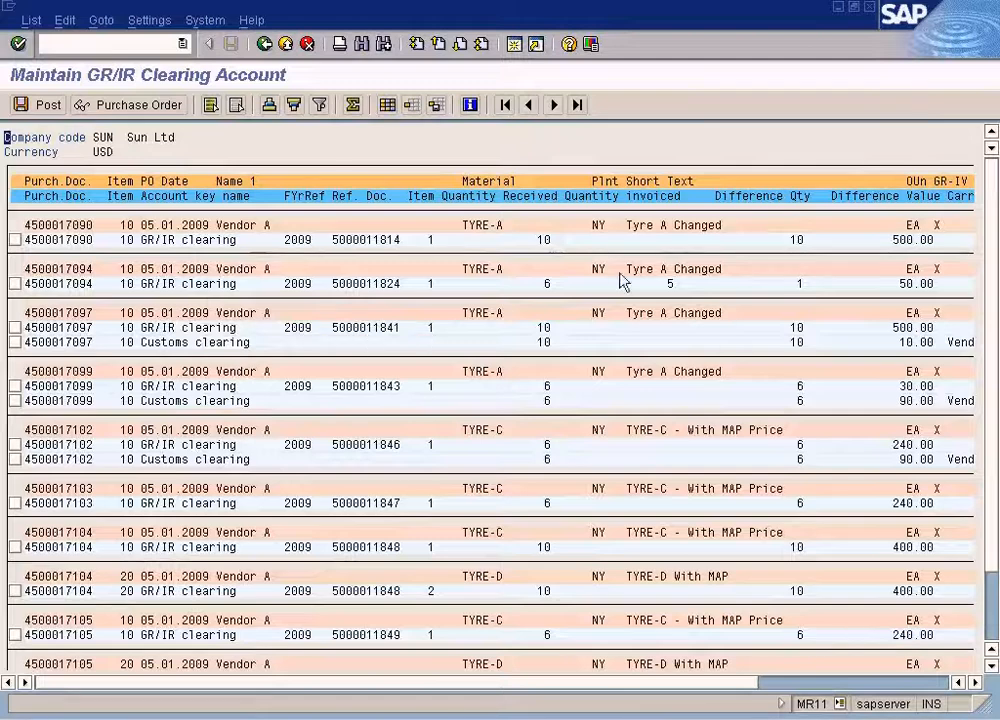
# Return to the selection screen and list the clearing items for Invoice surplus only, without Delivery surplus
pyautogui.click(265, 44)
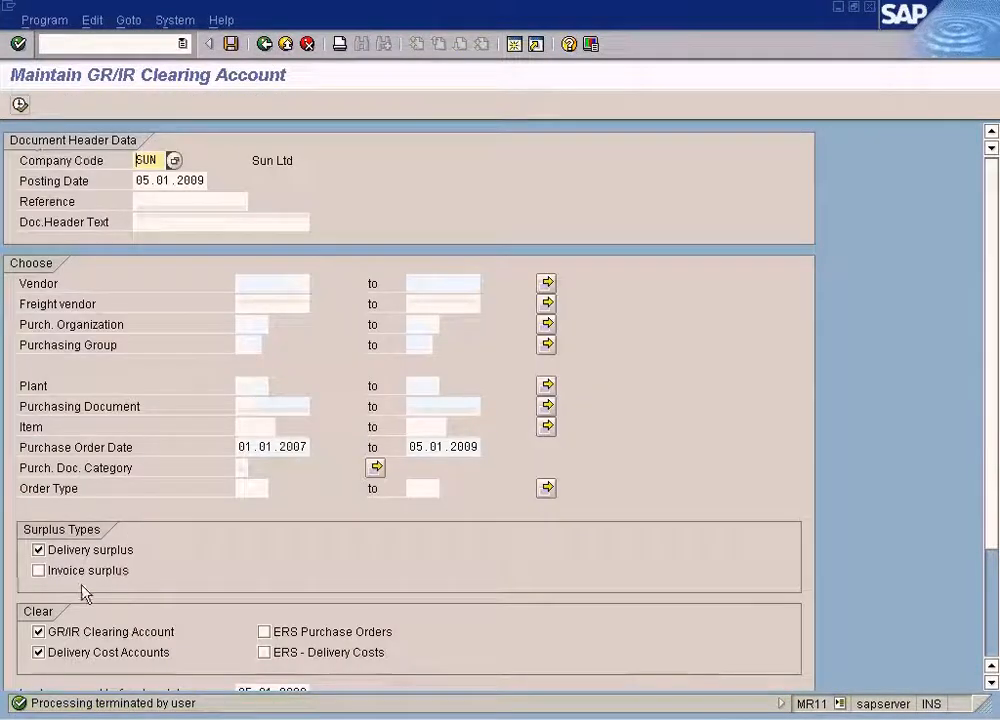
pyautogui.click(40, 570)
pyautogui.click(39, 549)
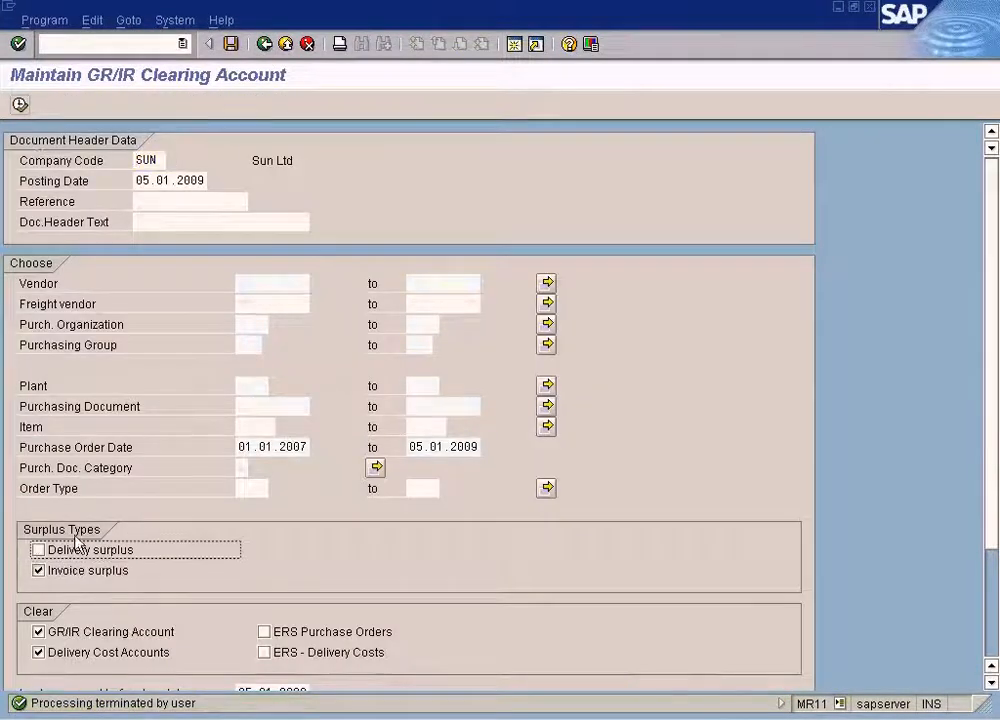
pyautogui.click(20, 106)
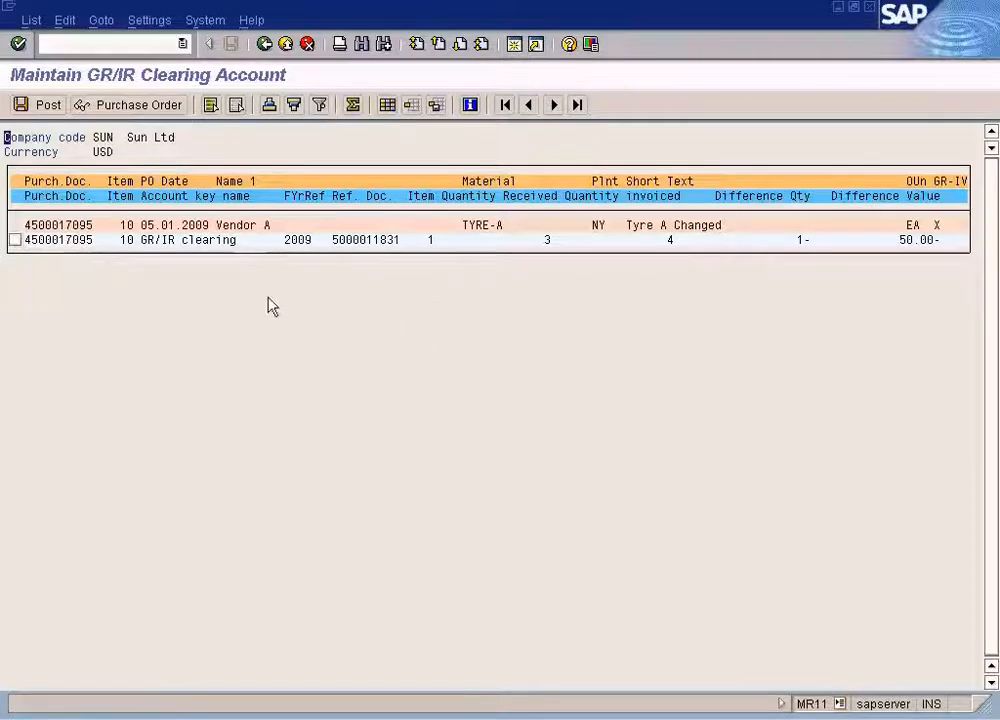
# Copy the purchase document number from the GR/IR clearing line of the invoice surplus list
pyautogui.hotkey('ctrl', 'y')
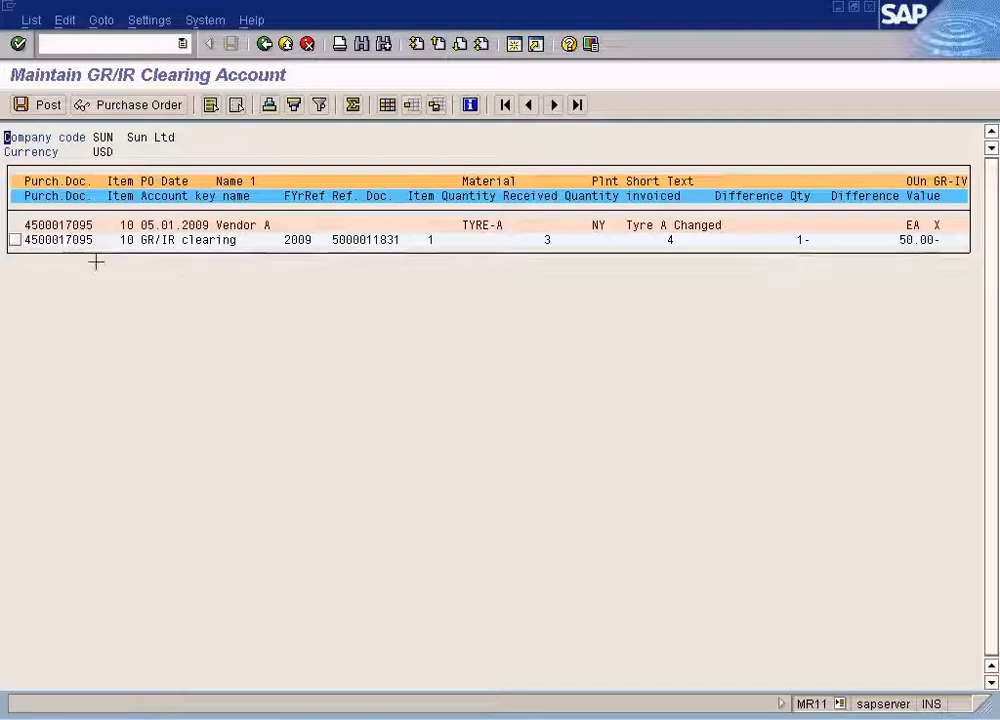
pyautogui.moveTo(23, 237); pyautogui.dragTo(96, 243)
pyautogui.hotkey('ctrl', 'c')
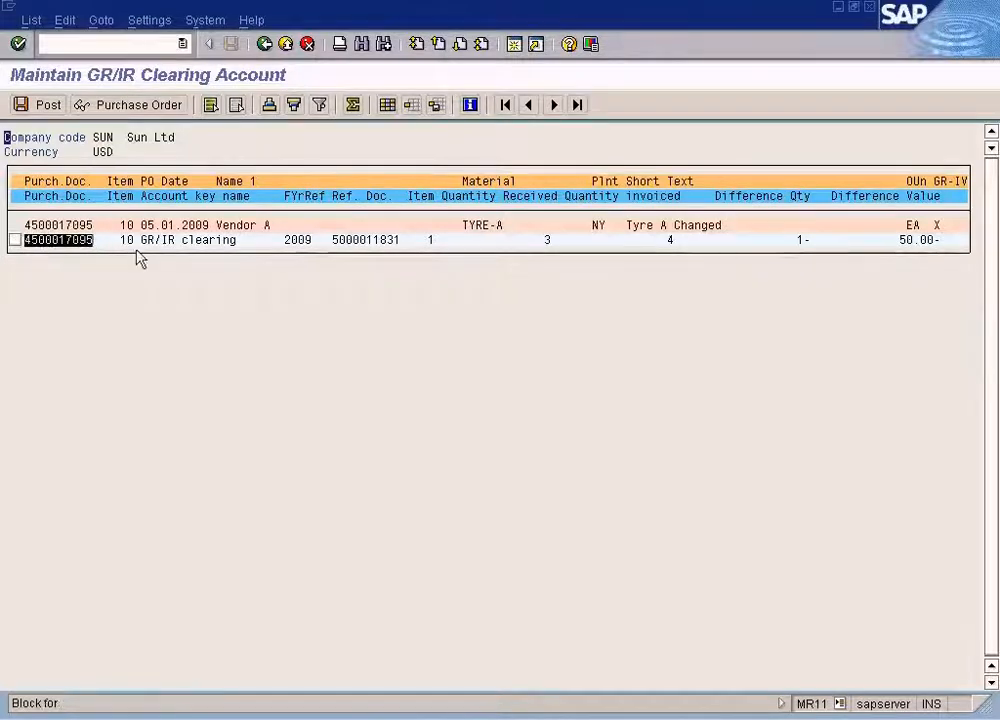
# Start transaction ME23N in a new session and display the purchase order with the copied document number
pyautogui.click(522, 48)
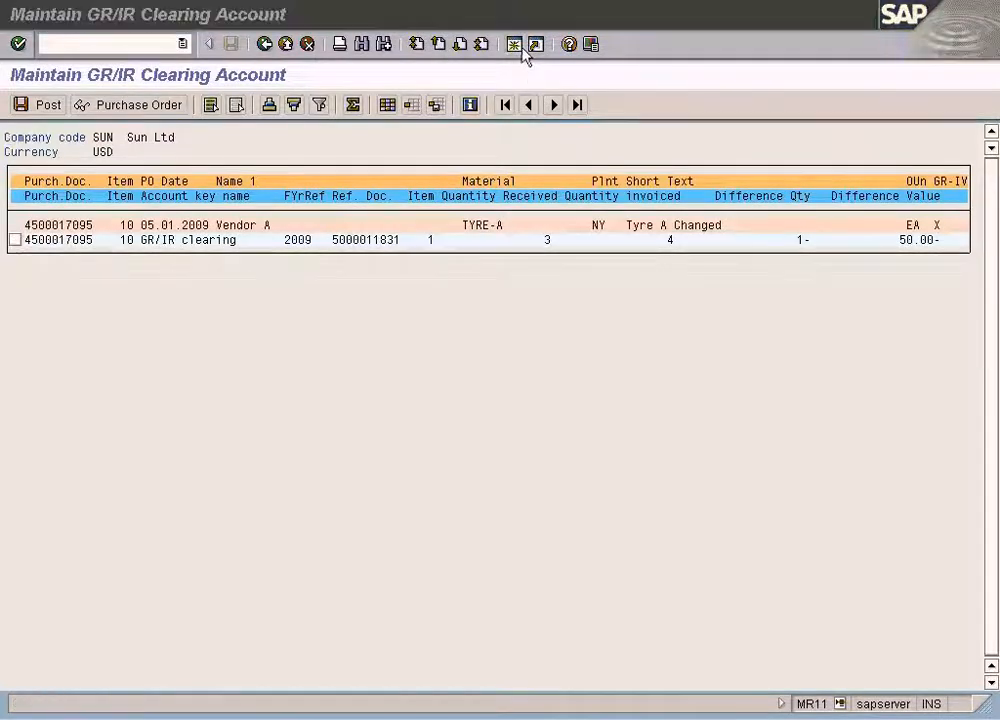
pyautogui.write('me23n')
pyautogui.press('Return')
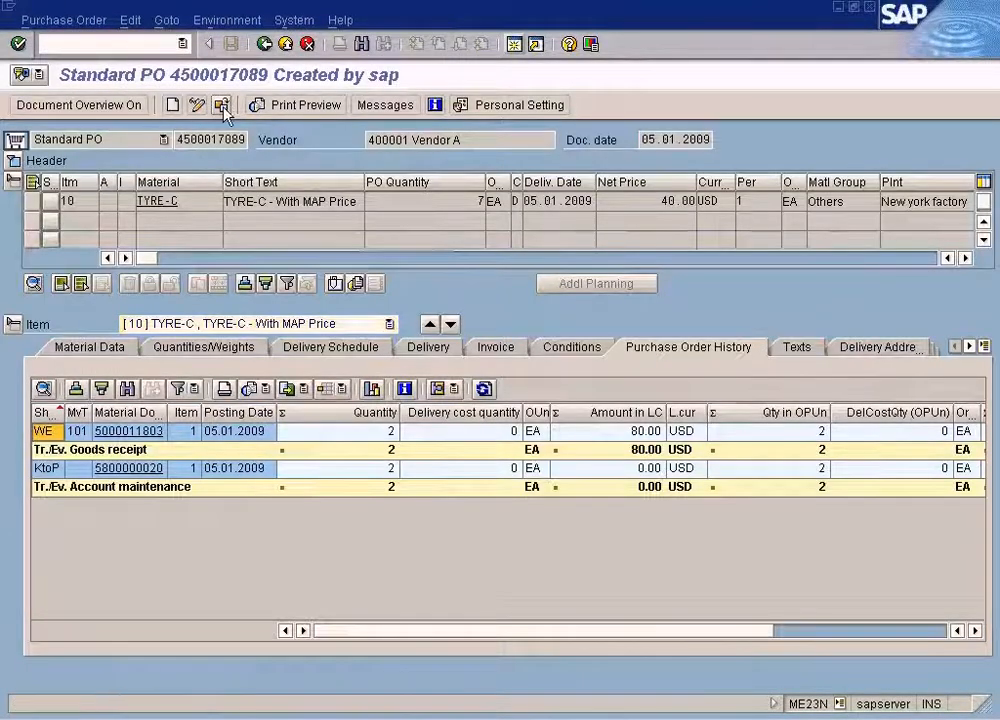
pyautogui.click(221, 104)
pyautogui.hotkey('ctrl', 'a')
pyautogui.hotkey('ctrl', 'v')
pyautogui.press('Return')
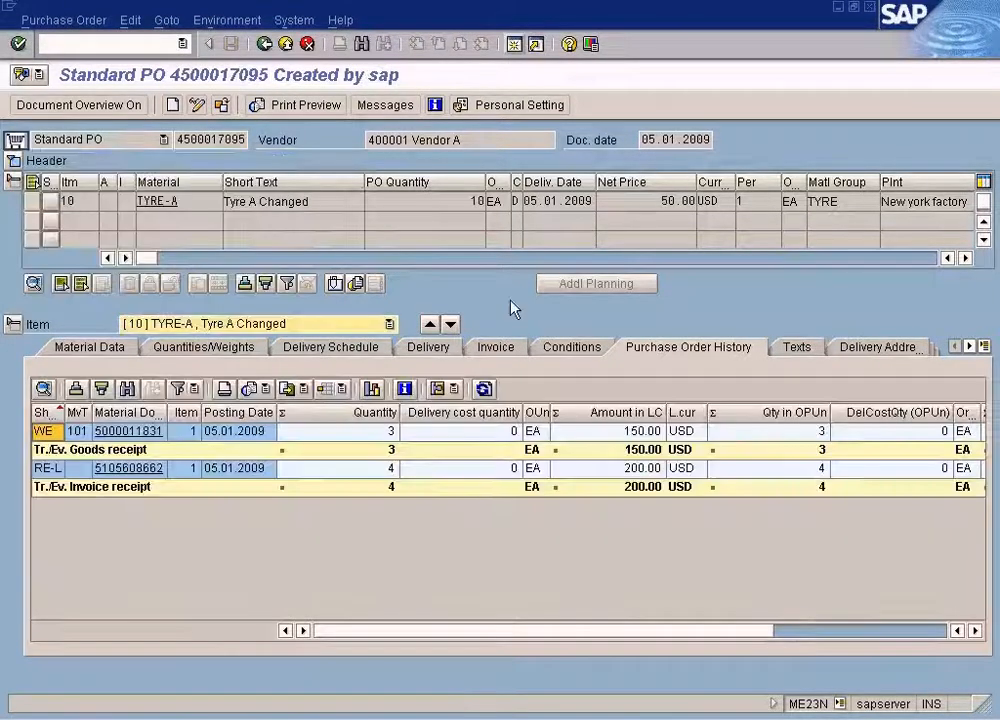
# Compare the goods receipt and invoice quantities in the purchase order history with the received, invoiced and difference quantities in the clearing list
pyautogui.click(390, 468)
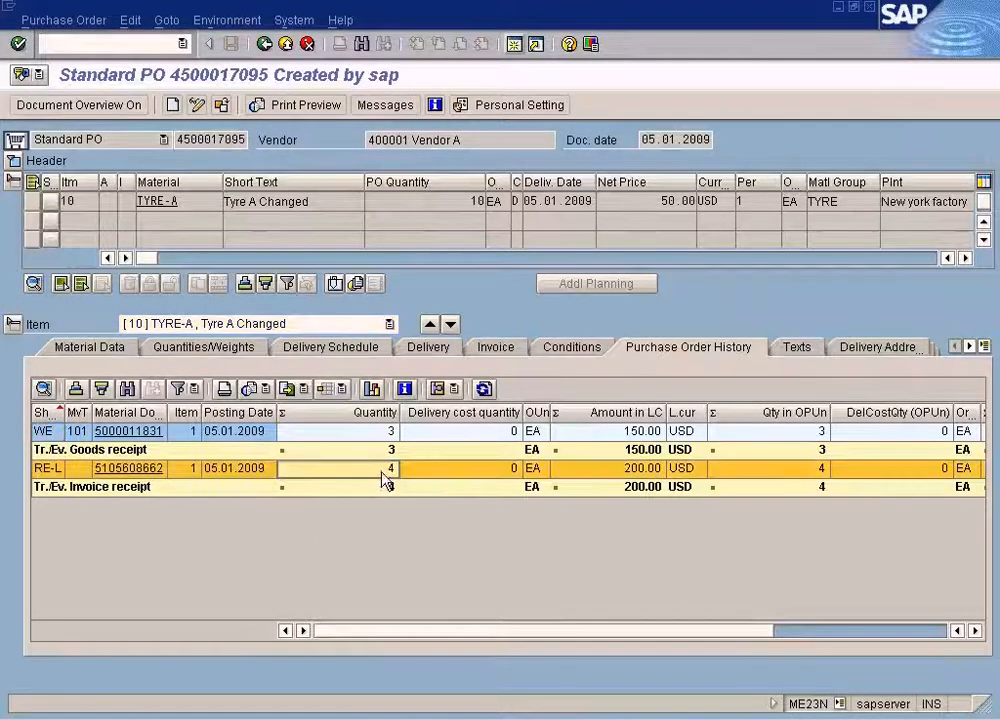
pyautogui.click(386, 437)
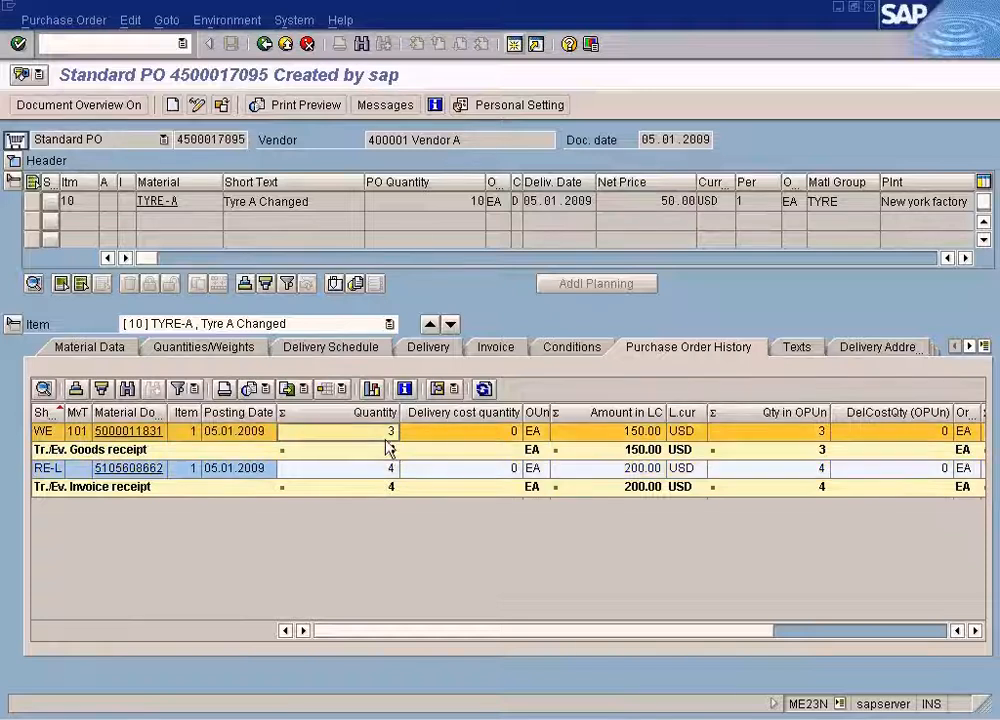
pyautogui.click(390, 470)
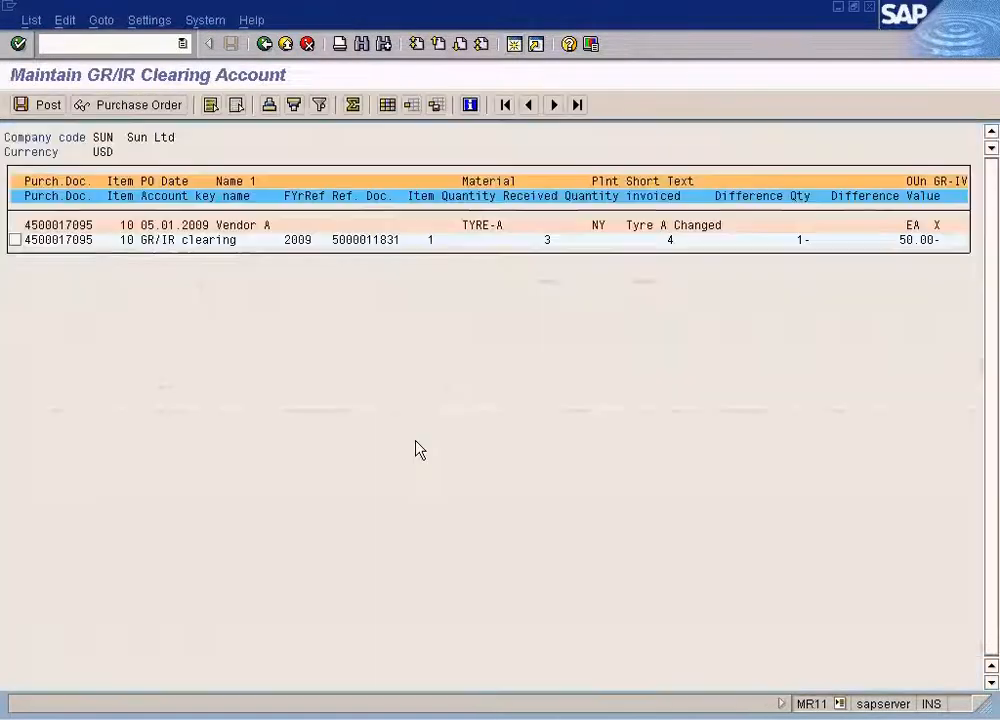
pyautogui.doubleClick(547, 242)
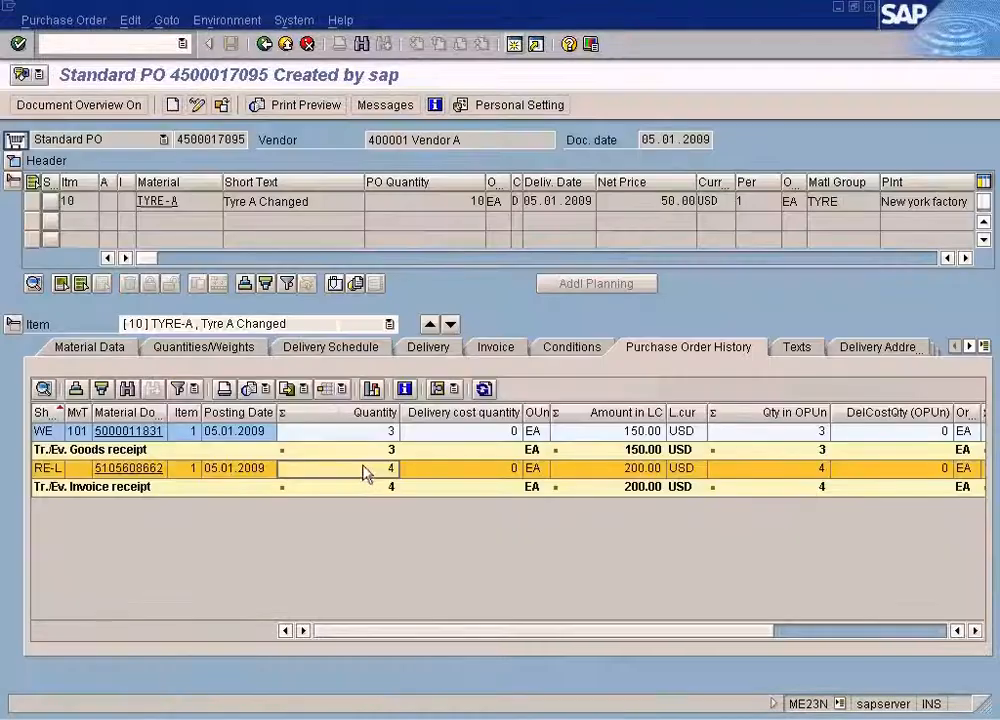
pyautogui.click(412, 432)
pyautogui.press('F3')
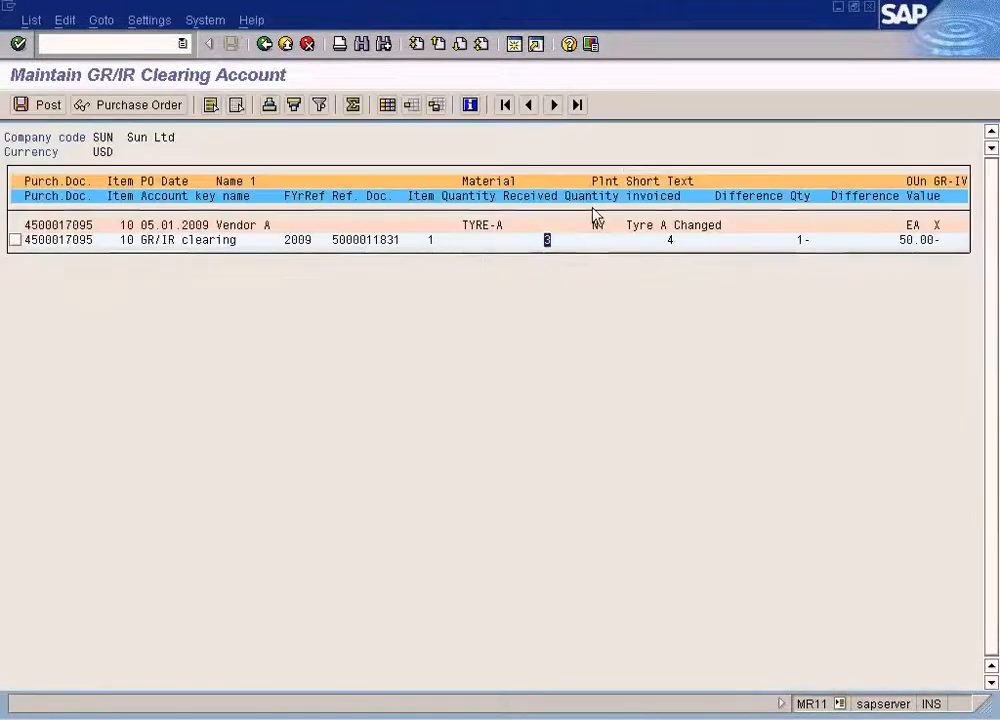
pyautogui.doubleClick(667, 245)
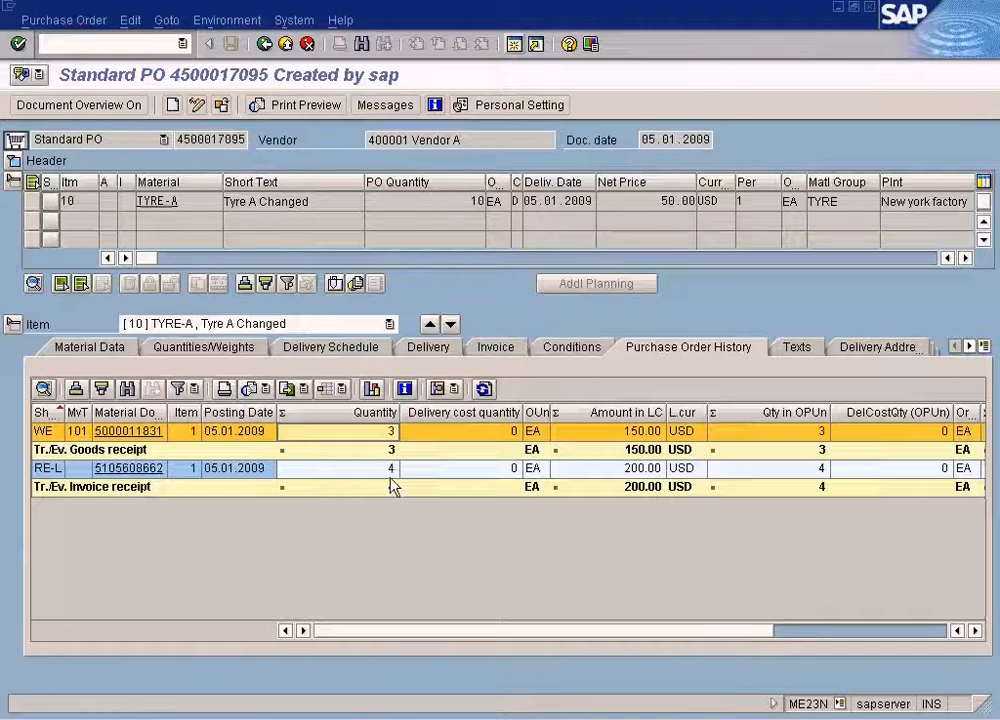
pyautogui.click(391, 466)
pyautogui.press('F3')
pyautogui.click(800, 241)
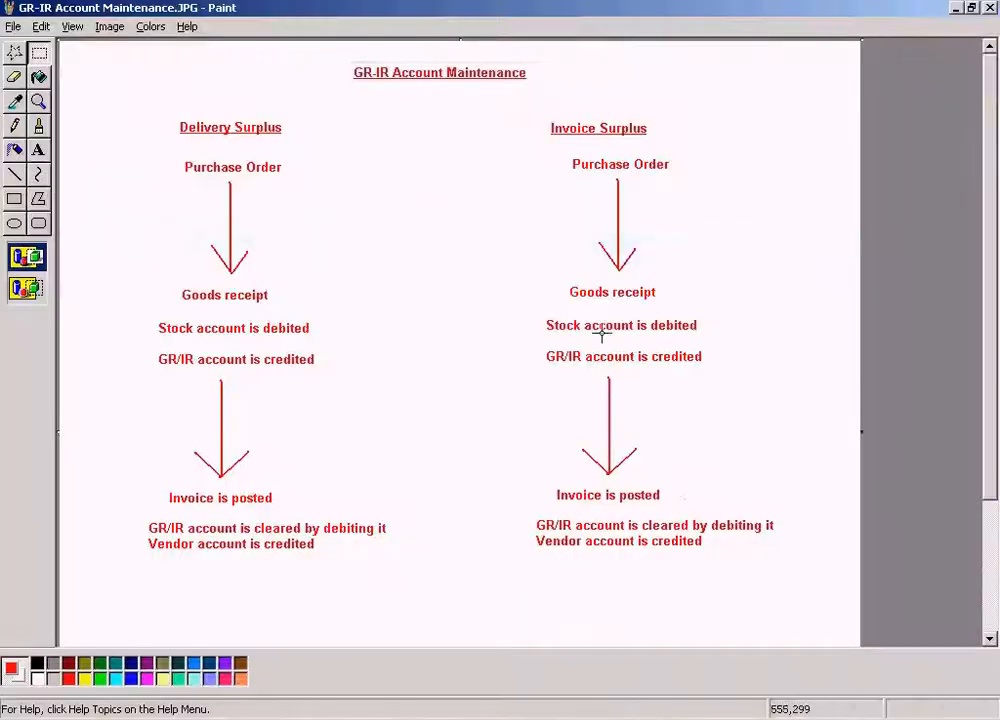
# Switch to the Paint diagram and outline the goods receipt lines and "GR/IR account is credited" under "Invoice Surplus"
pyautogui.moveTo(497, 283); pyautogui.dragTo(712, 338)
pyautogui.click(786, 355)
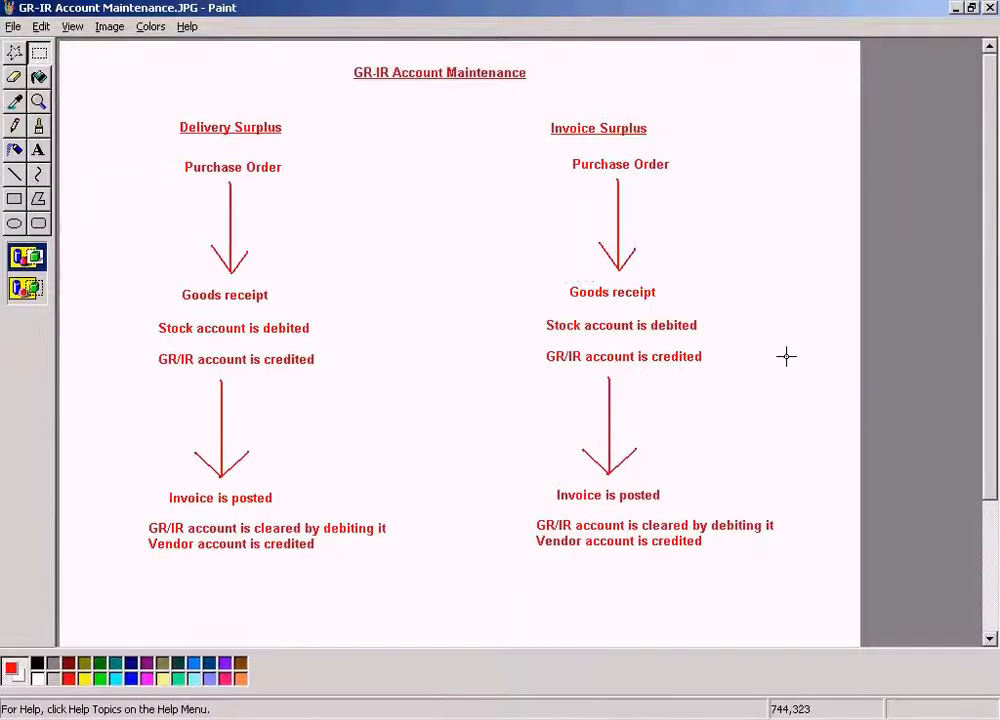
pyautogui.moveTo(536, 344); pyautogui.dragTo(723, 367)
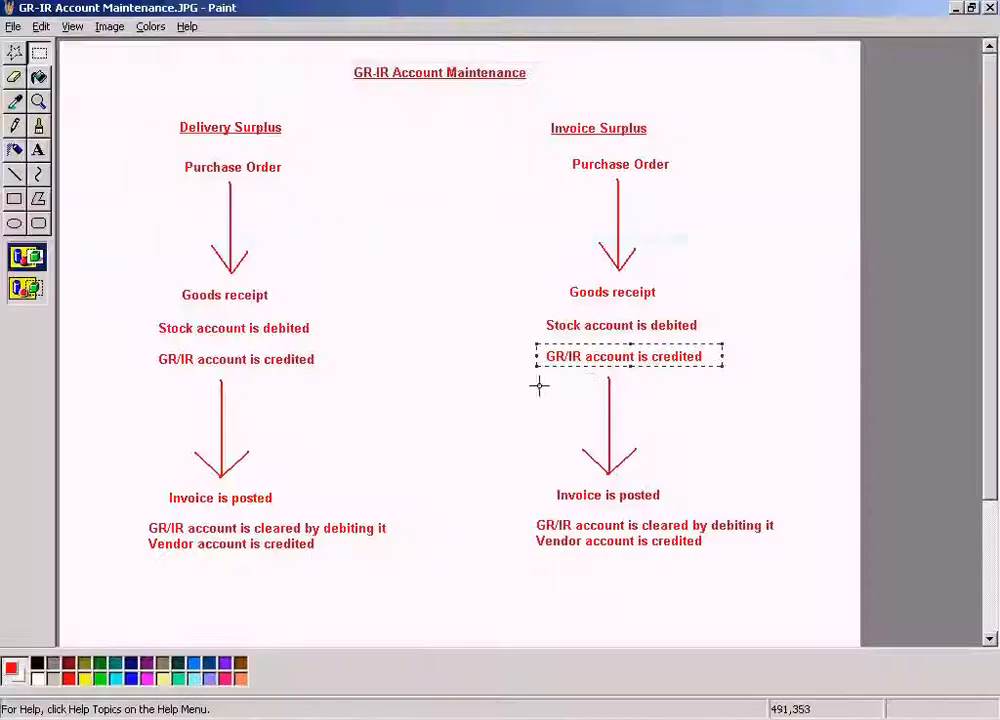
pyautogui.moveTo(527, 344); pyautogui.dragTo(713, 371)
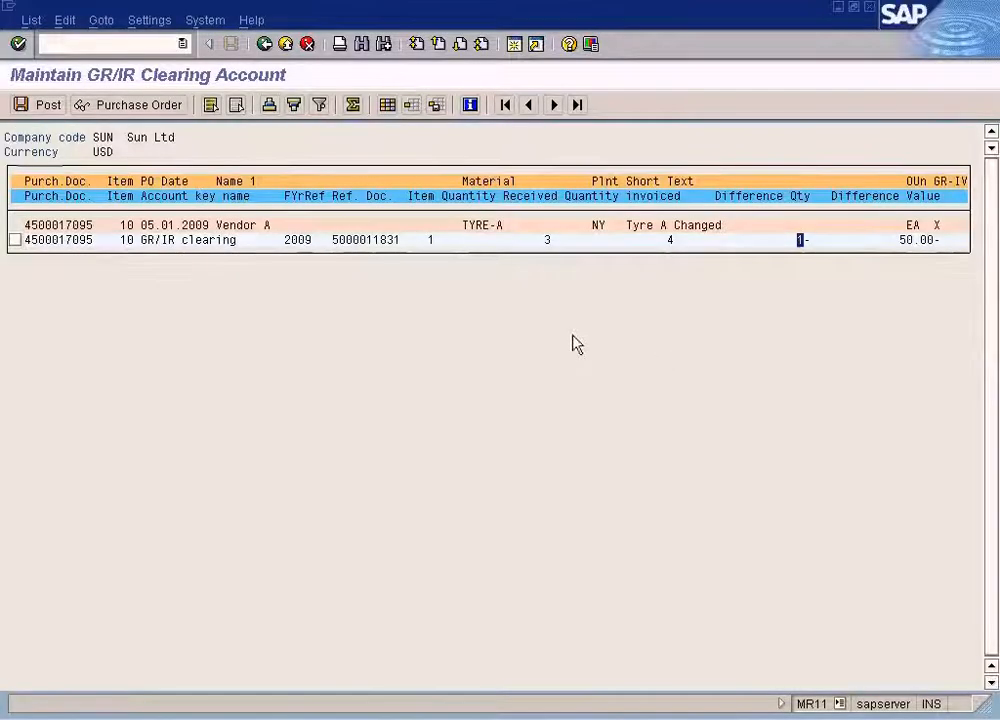
# Leave the invoice surplus list for its selection screen and outline the "Delivery Surplus" flow in the Paint diagram
pyautogui.click(265, 44)
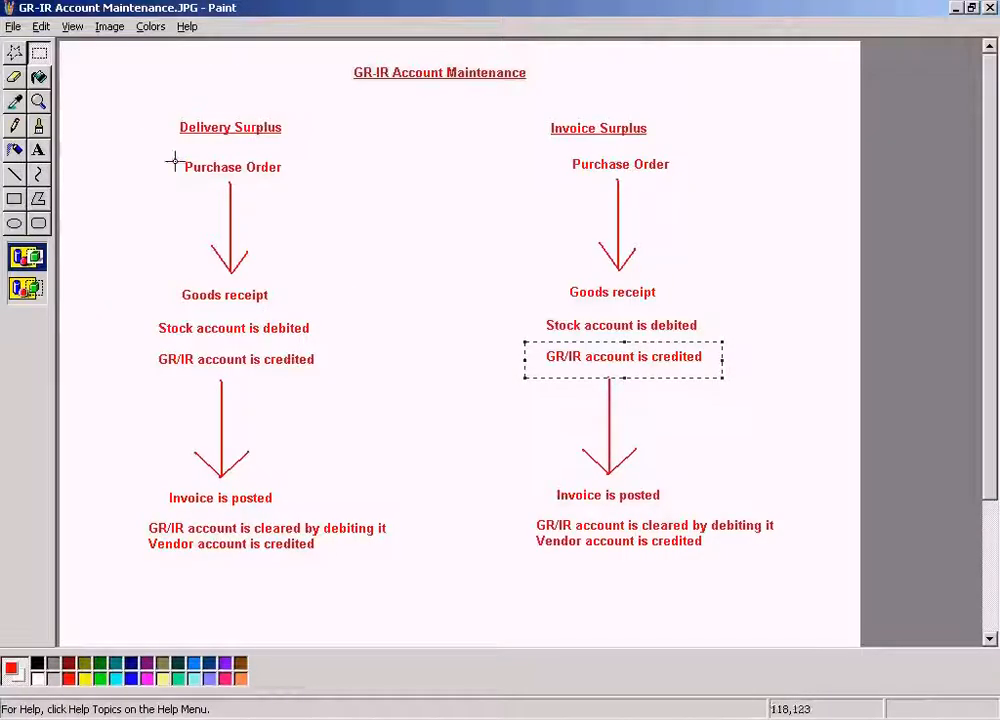
pyautogui.moveTo(149, 102); pyautogui.dragTo(406, 540)
pyautogui.hotkey('alt', 'Tab')
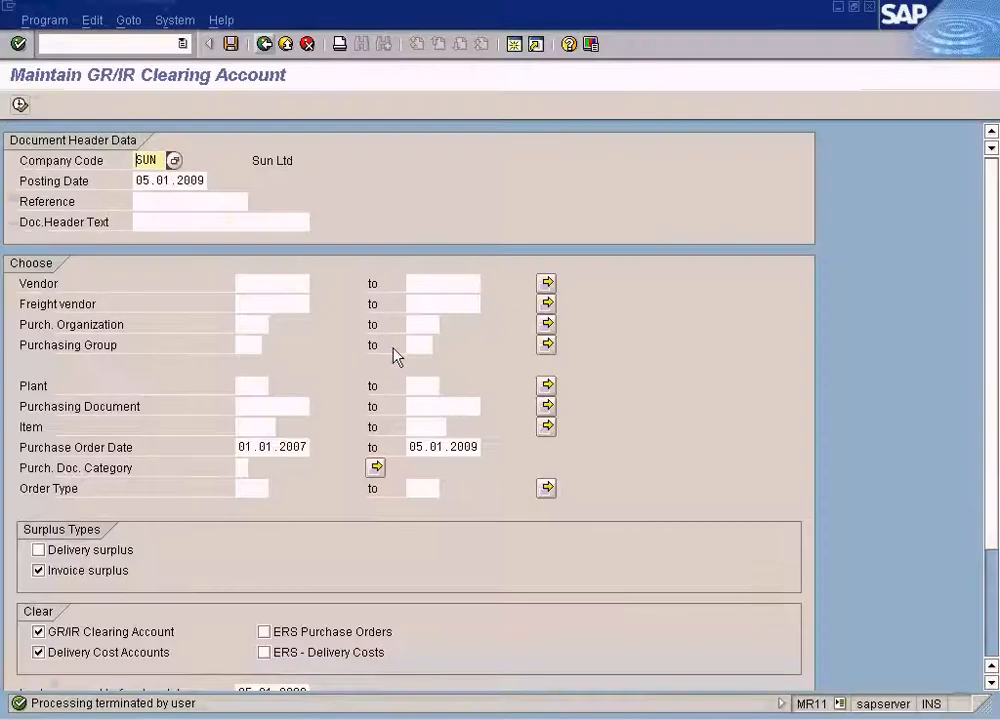
# Check the purchase order date range in SAP and list the clearing items for Delivery surplus only, without Invoice surplus
pyautogui.click(85, 571)
pyautogui.click(70, 550)
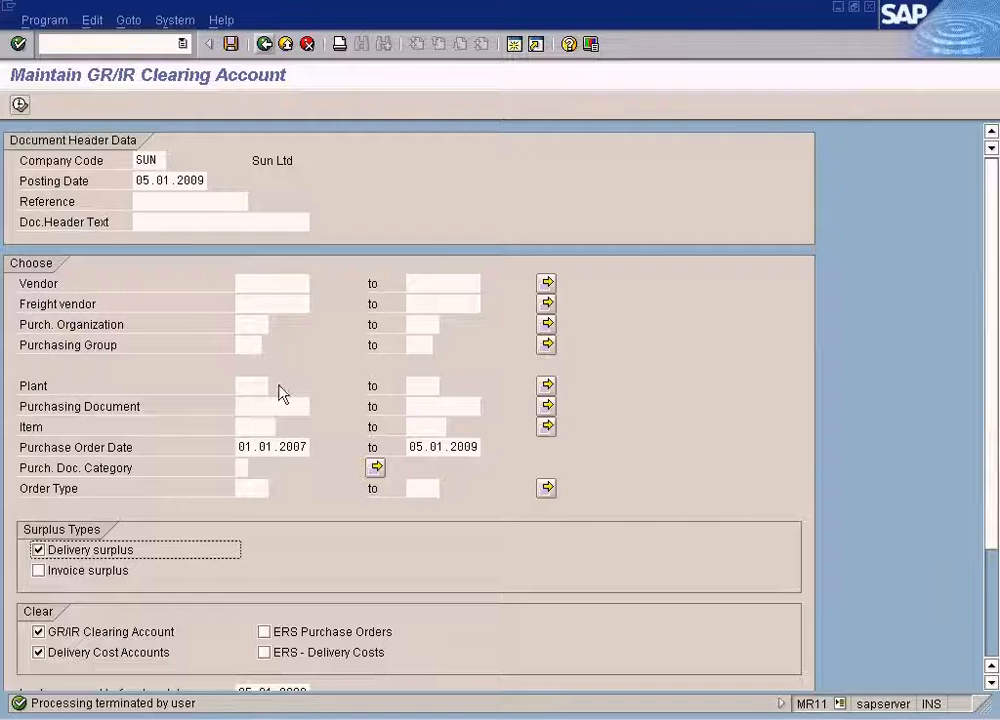
pyautogui.click(274, 448)
pyautogui.click(424, 446)
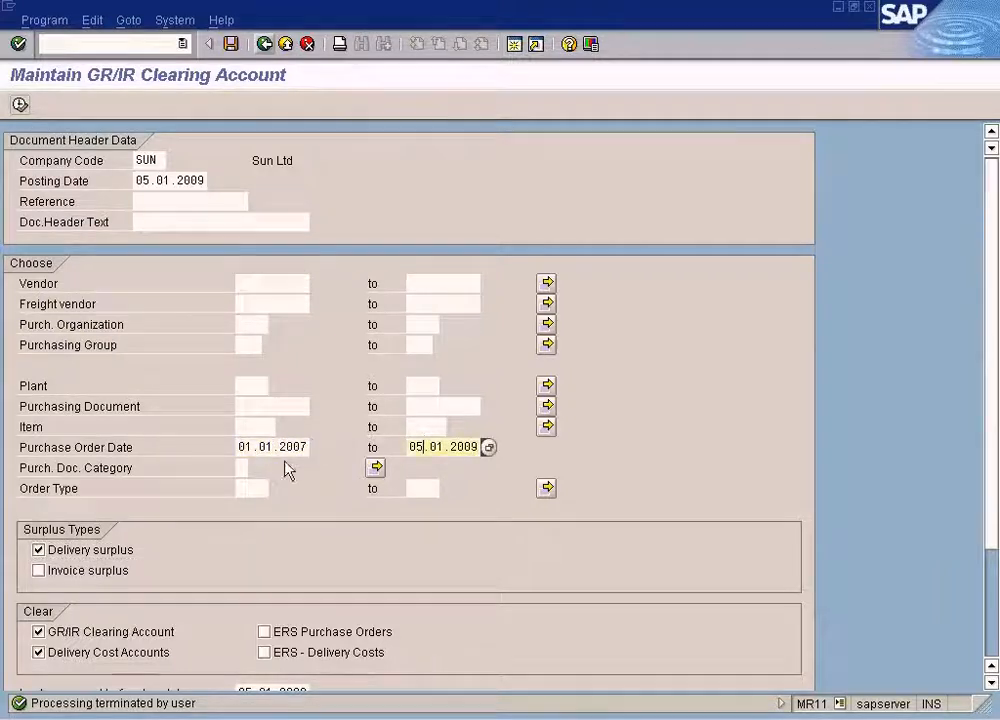
pyautogui.click(258, 449)
pyautogui.press('Tab')
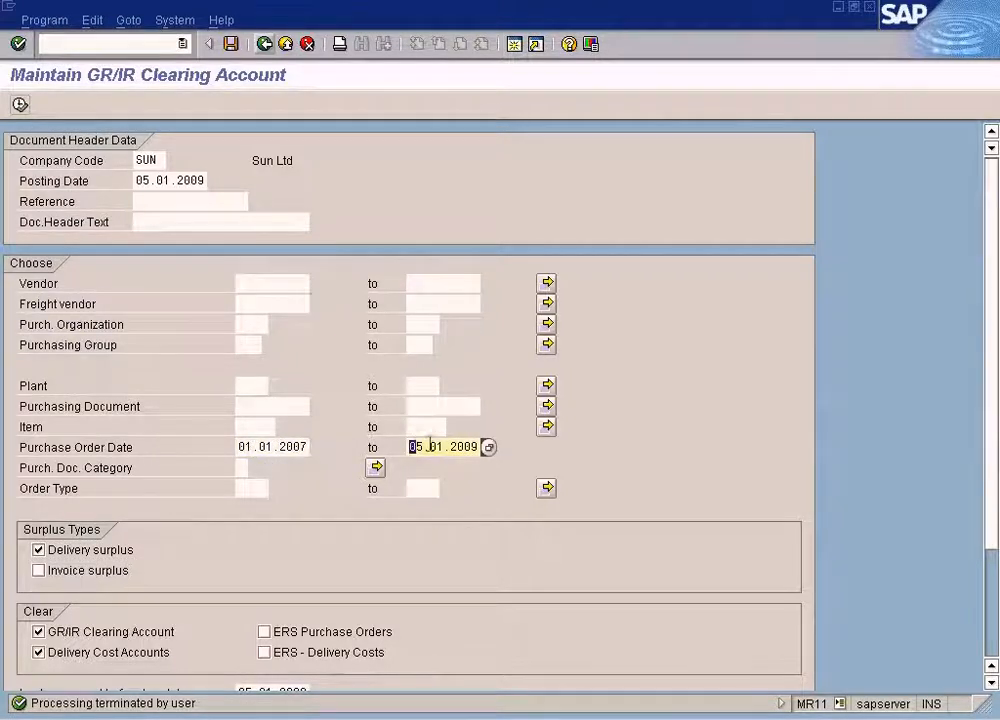
pyautogui.click(298, 440)
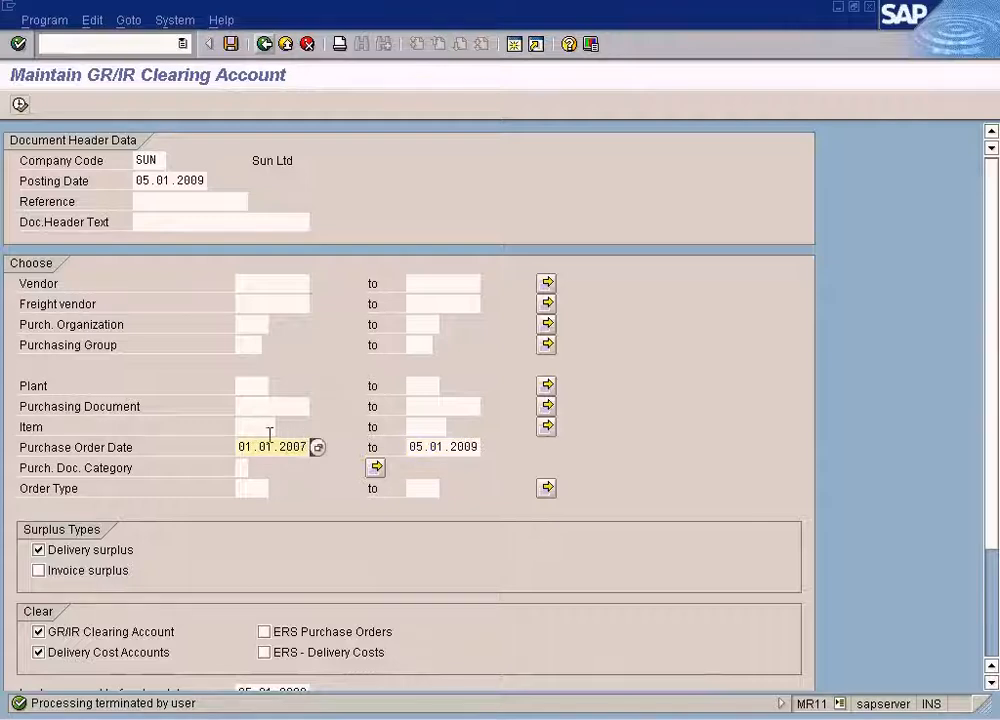
pyautogui.click(19, 104)
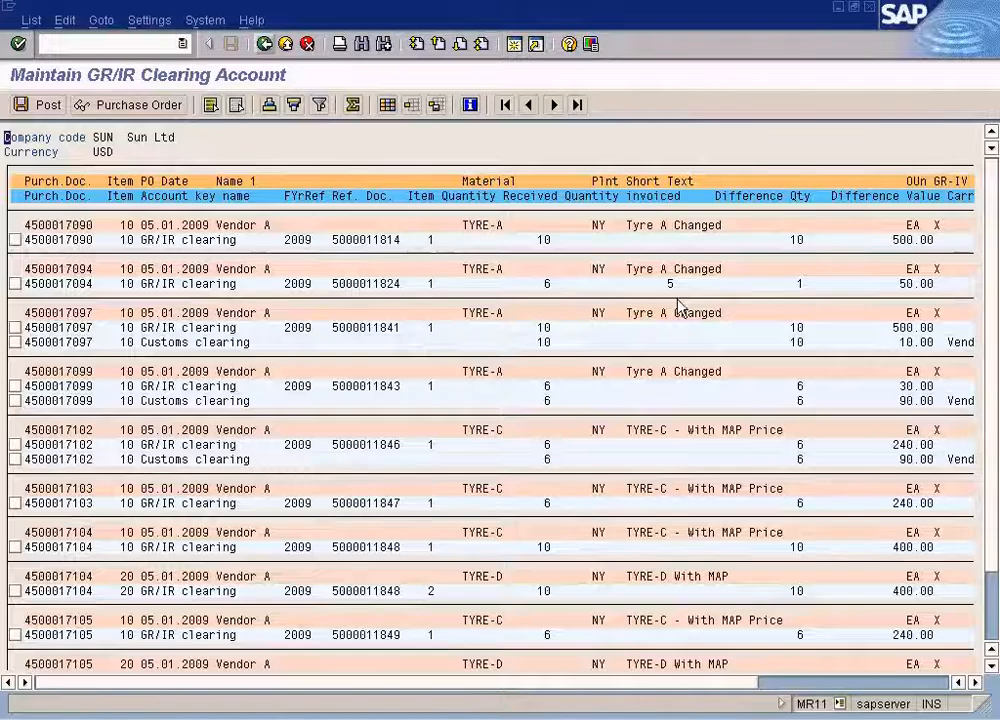
# Check the received, invoiced and difference quantities of the first purchase orders in the delivery surplus list
pyautogui.click(546, 241)
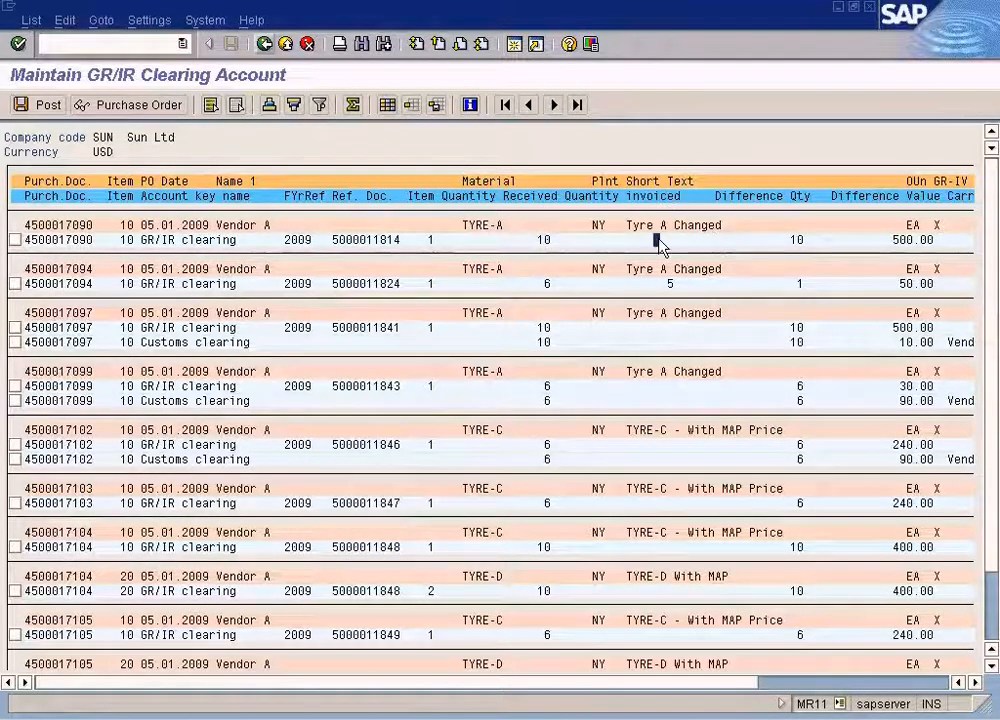
pyautogui.click(806, 241)
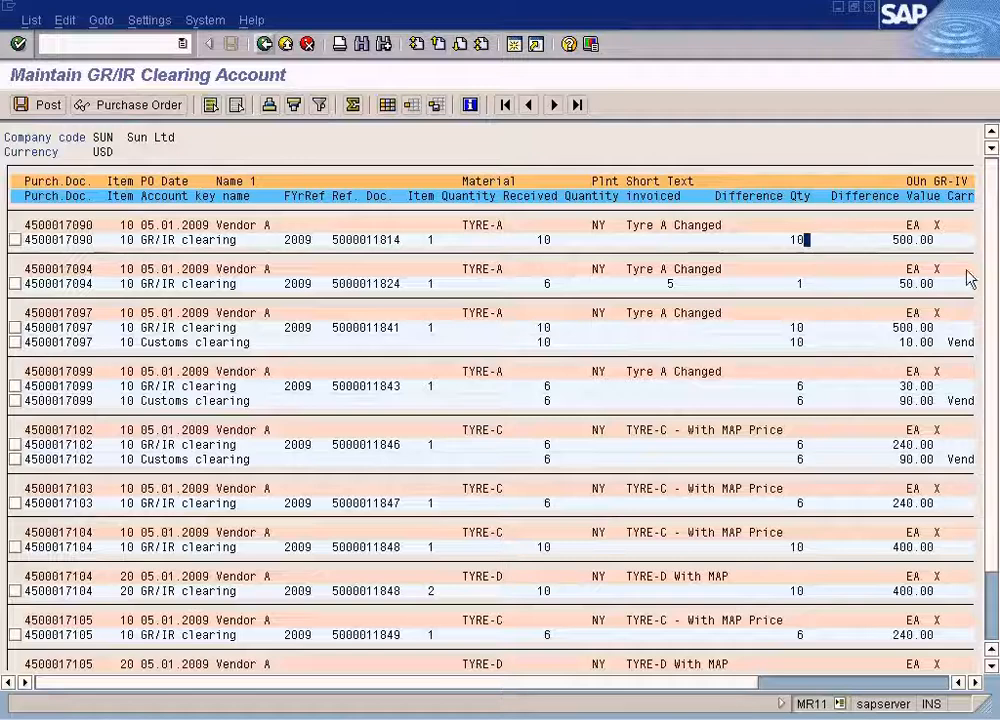
pyautogui.scroll(-2, 997, 285)
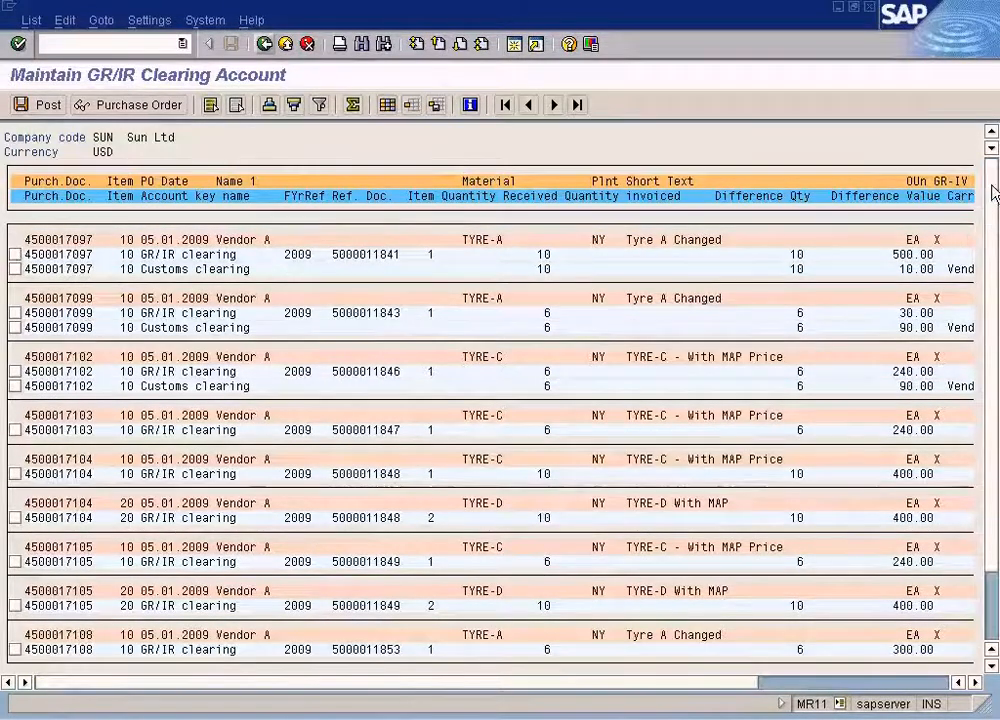
pyautogui.scroll(2, 533, 290)
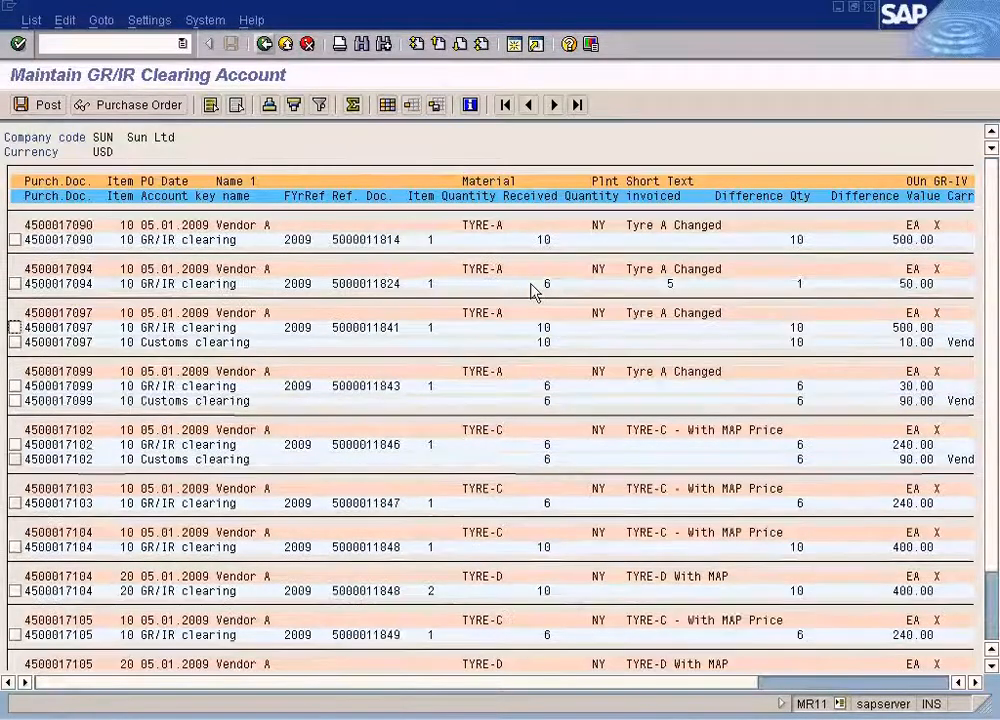
# Display material TYRE-A with MM03 in a new session and check its unrestricted plant stock for plant NY
pyautogui.click(515, 46)
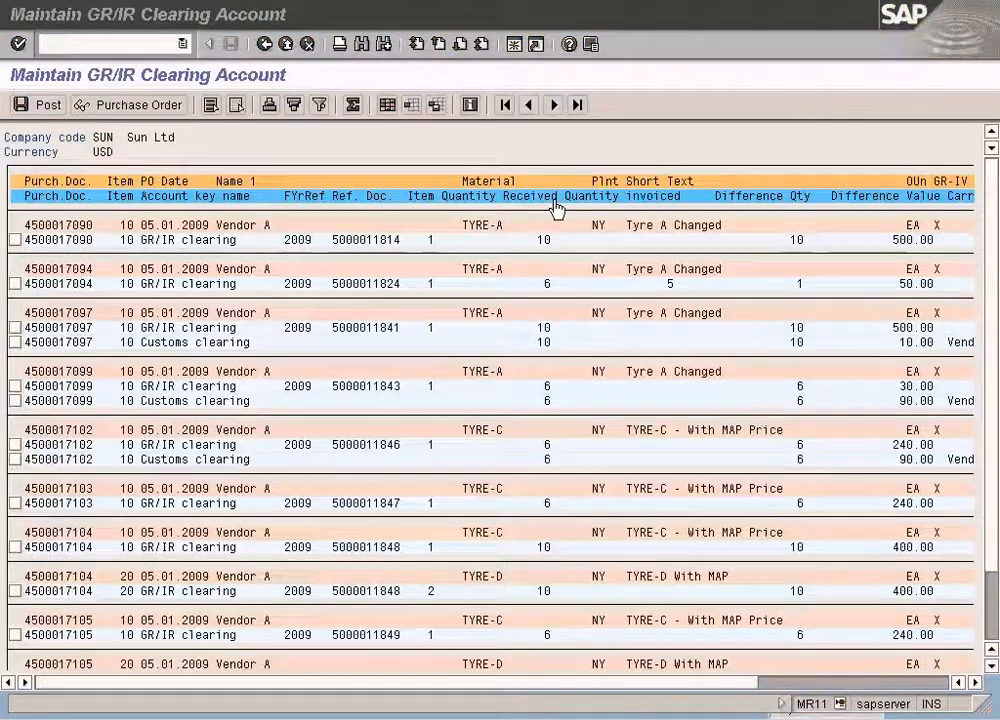
pyautogui.write('mm03')
pyautogui.press('Return')
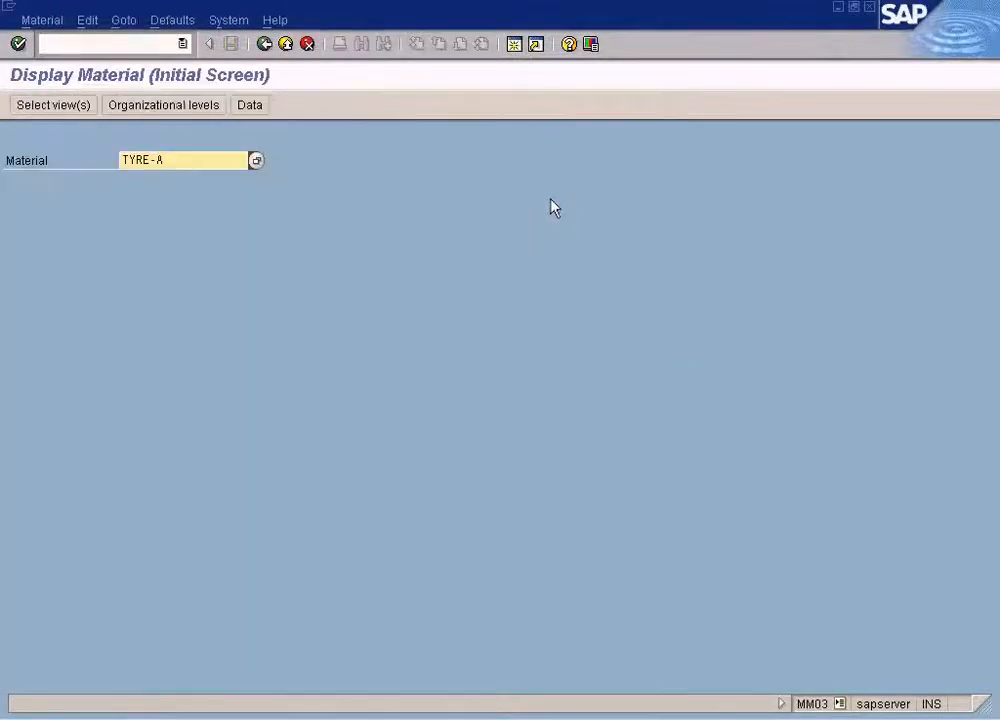
pyautogui.press('Return')
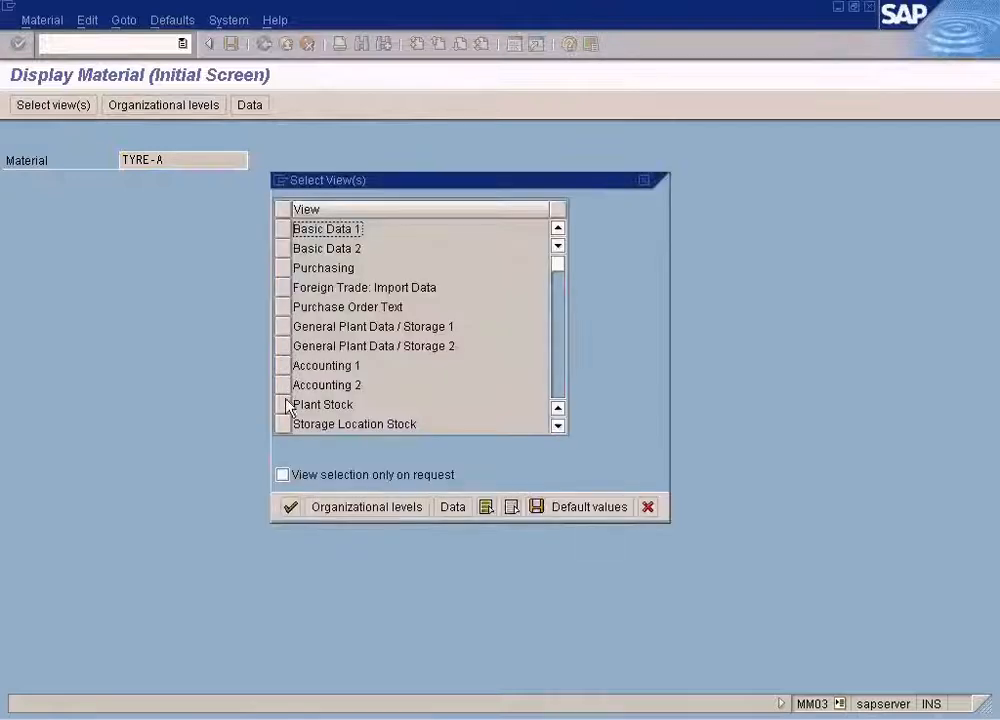
pyautogui.click(287, 404)
pyautogui.click(290, 506)
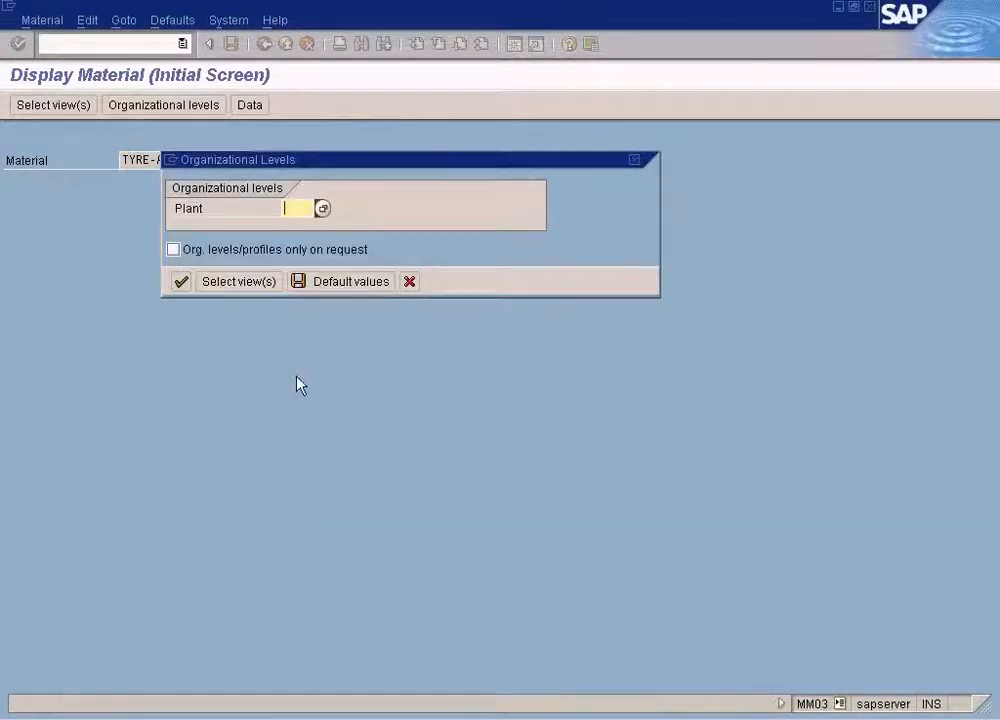
pyautogui.write('ny')
pyautogui.press('Return')
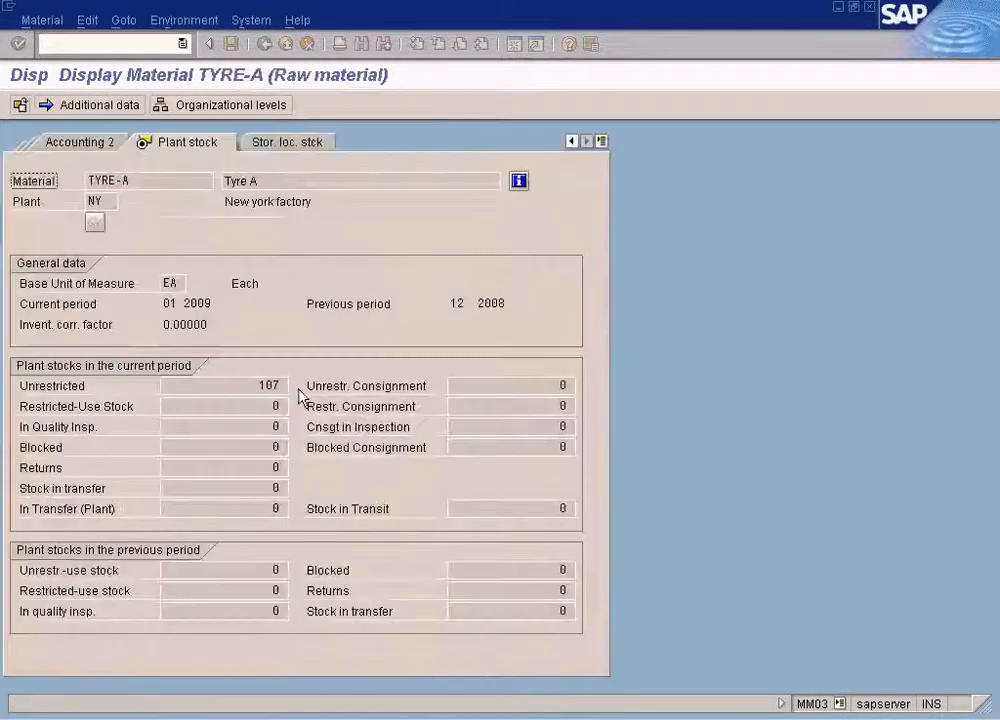
pyautogui.moveTo(257, 385); pyautogui.dragTo(295, 386)
pyautogui.click(249, 383)
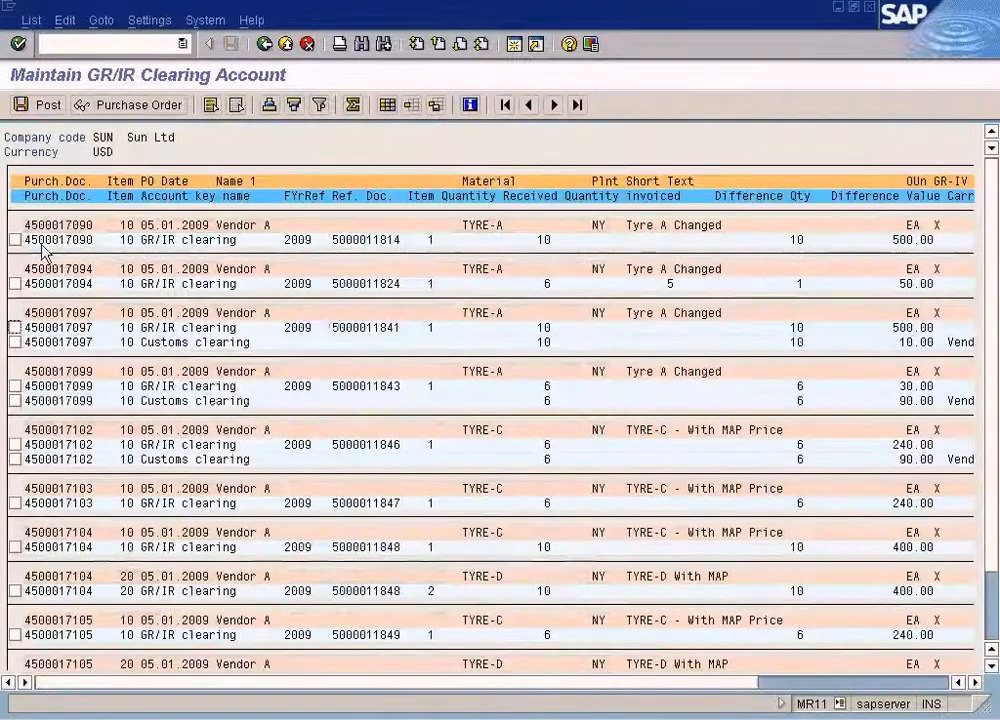
# Mark the first TYRE-A GR/IR clearing item, check its purchase order history and post the clearing
pyautogui.click(15, 240)
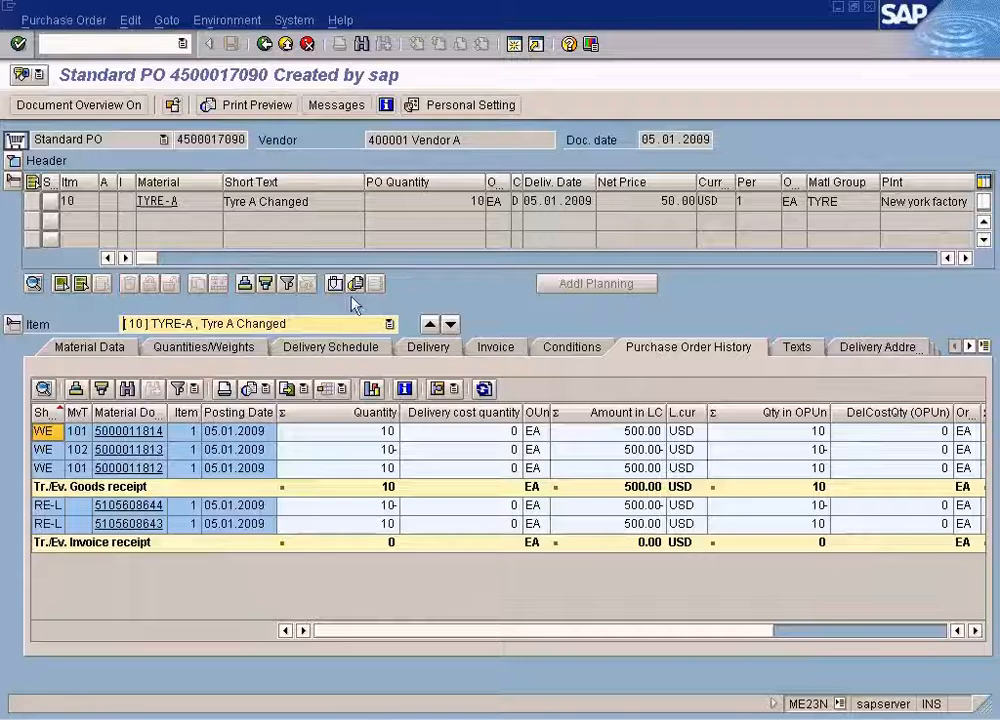
pyautogui.click(265, 44)
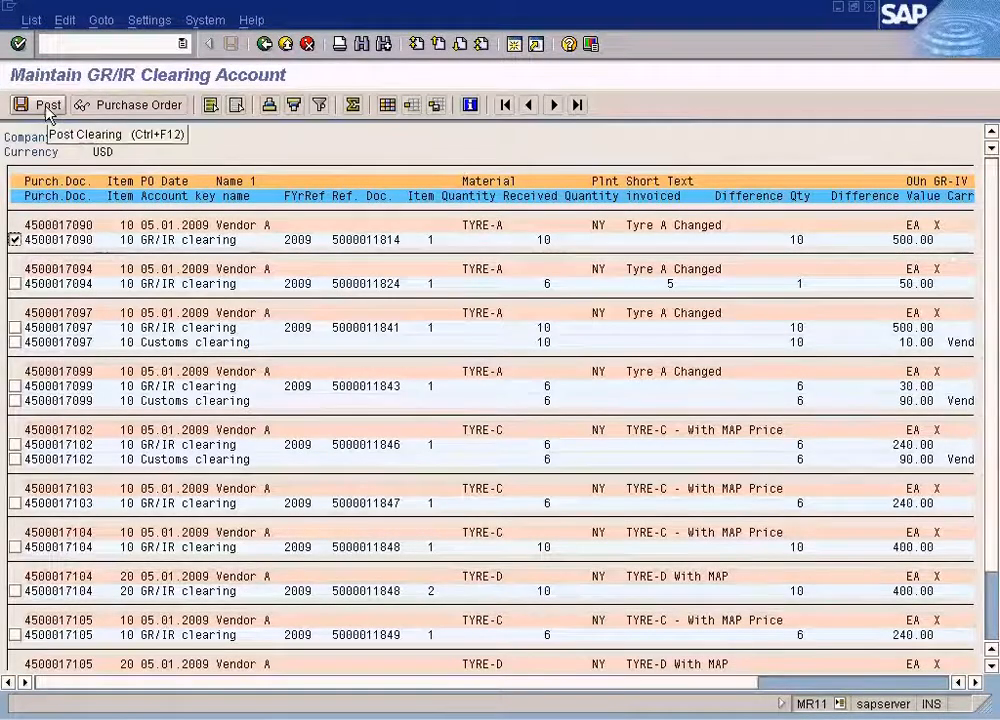
pyautogui.click(46, 108)
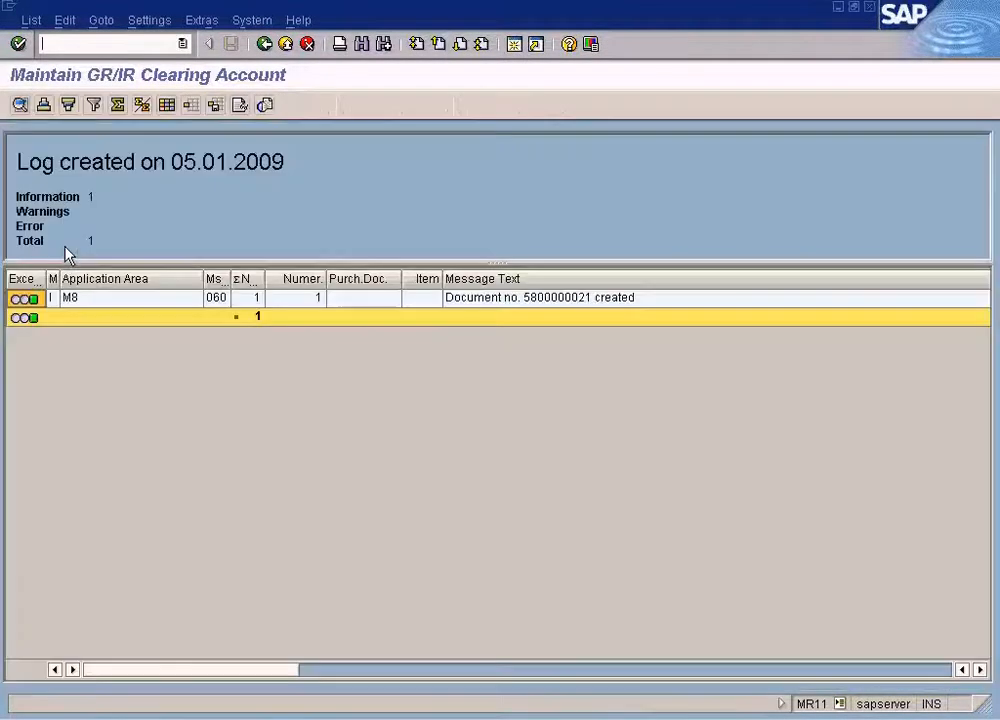
# Examine the details and long text of the clearing log message, including the created document number
pyautogui.click(516, 304)
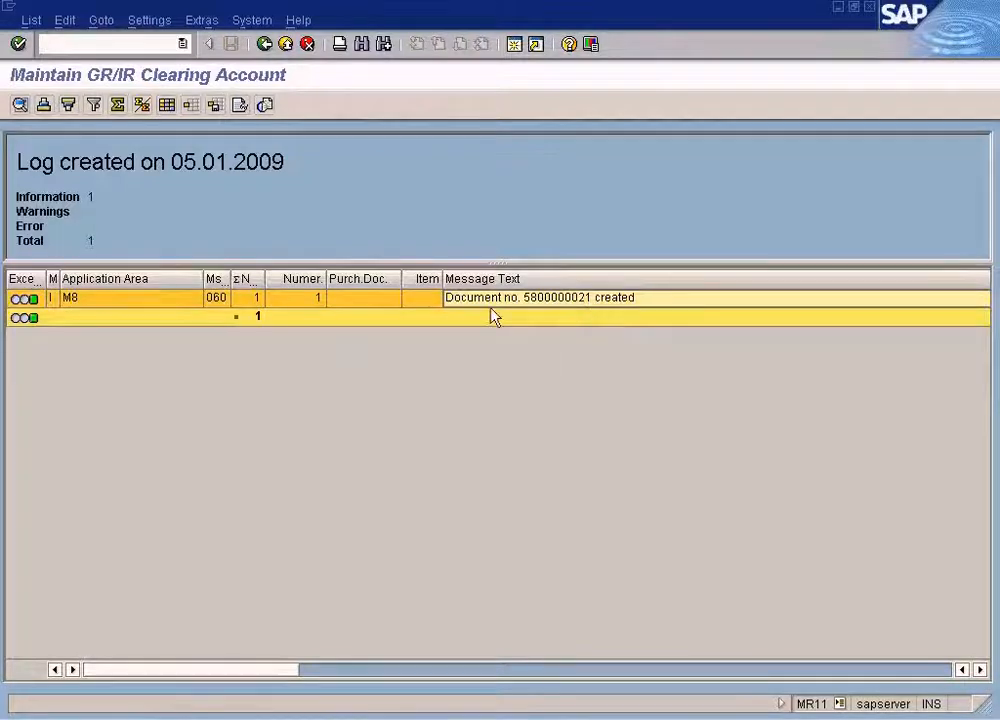
pyautogui.click(19, 104)
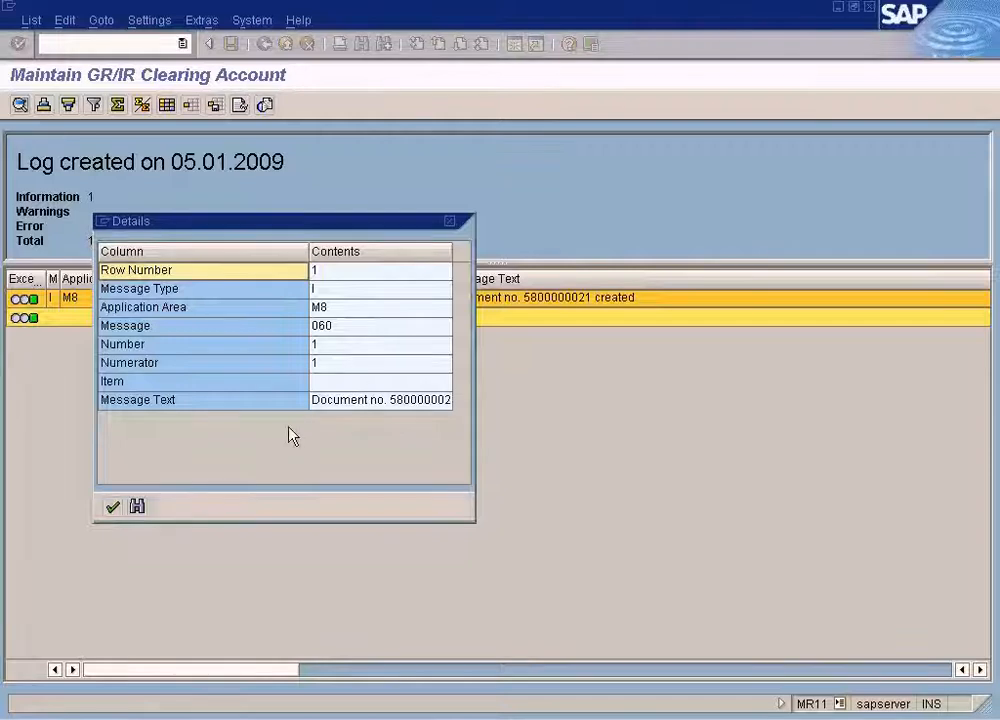
pyautogui.click(112, 509)
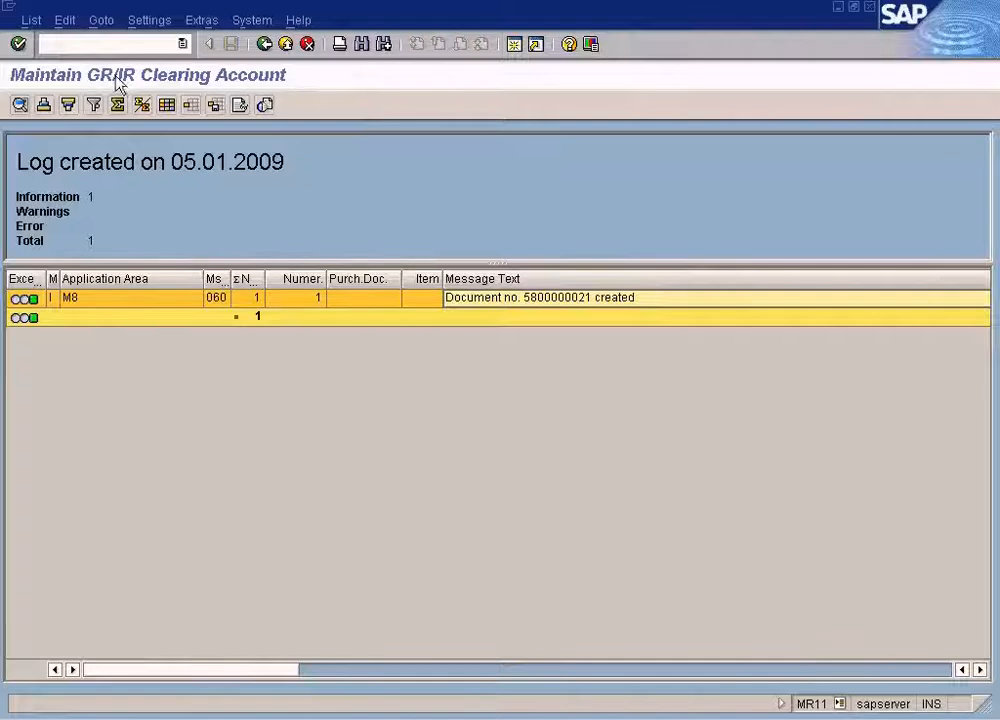
pyautogui.doubleClick(510, 311)
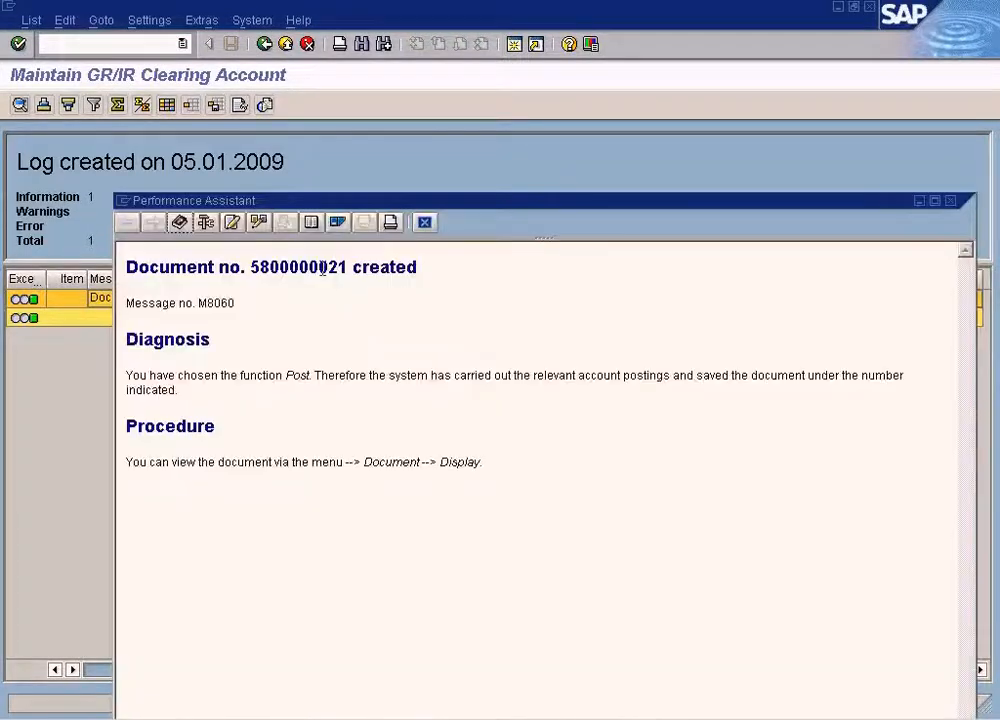
pyautogui.doubleClick(322, 267)
pyautogui.click(425, 223)
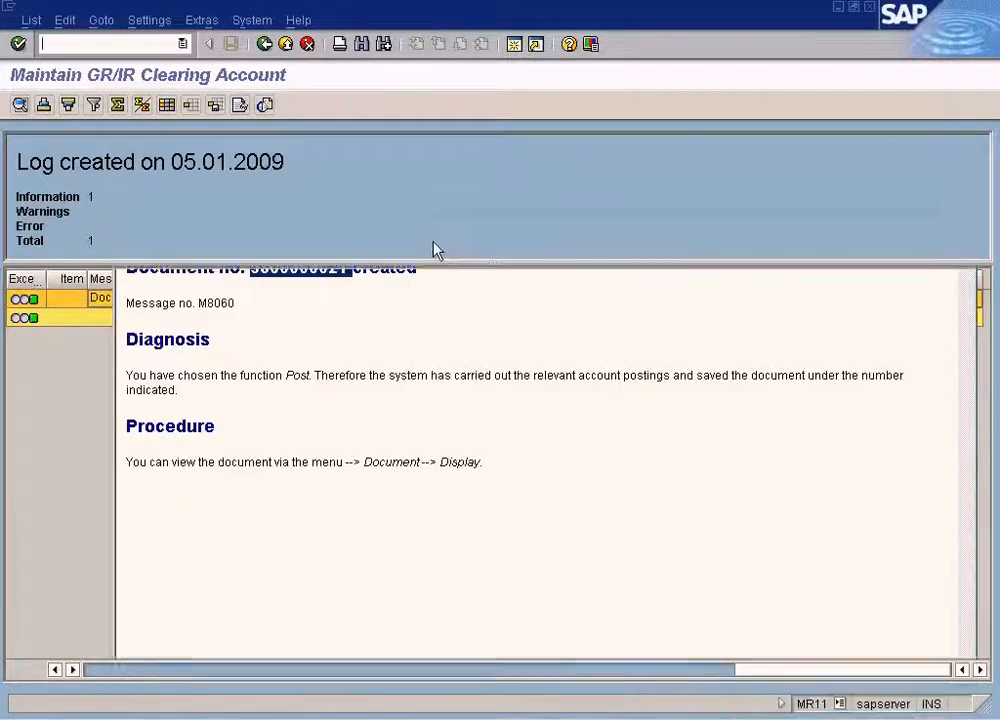
# Leave the Maintain GR/IR Clearing Account transaction and display the posted account maintenance document for fiscal year 2009
pyautogui.click(264, 44)
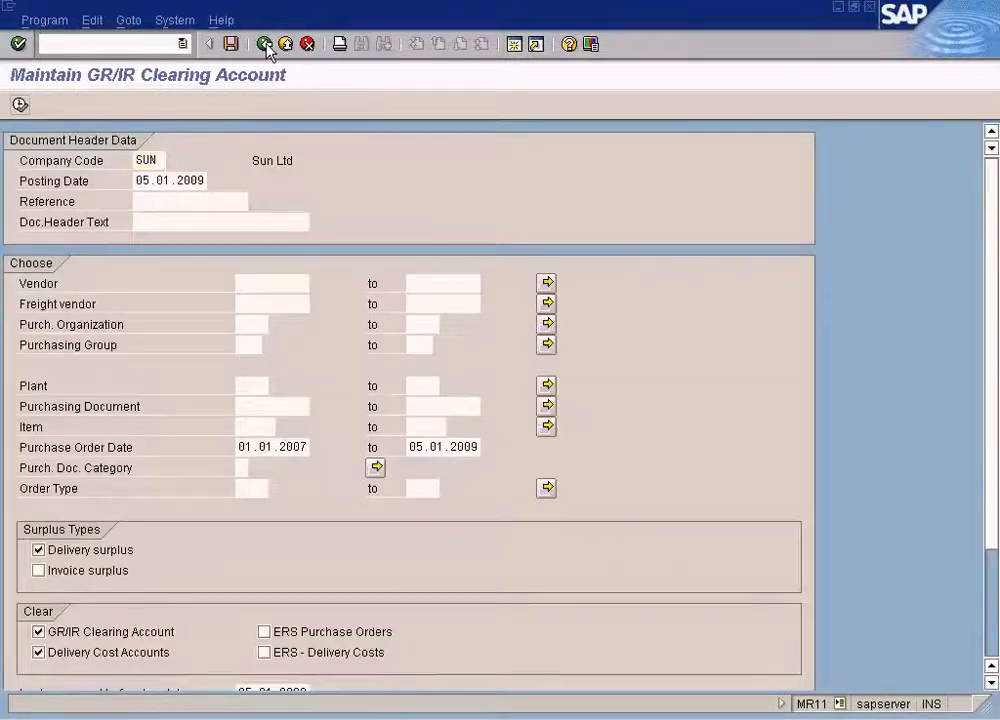
pyautogui.click(265, 44)
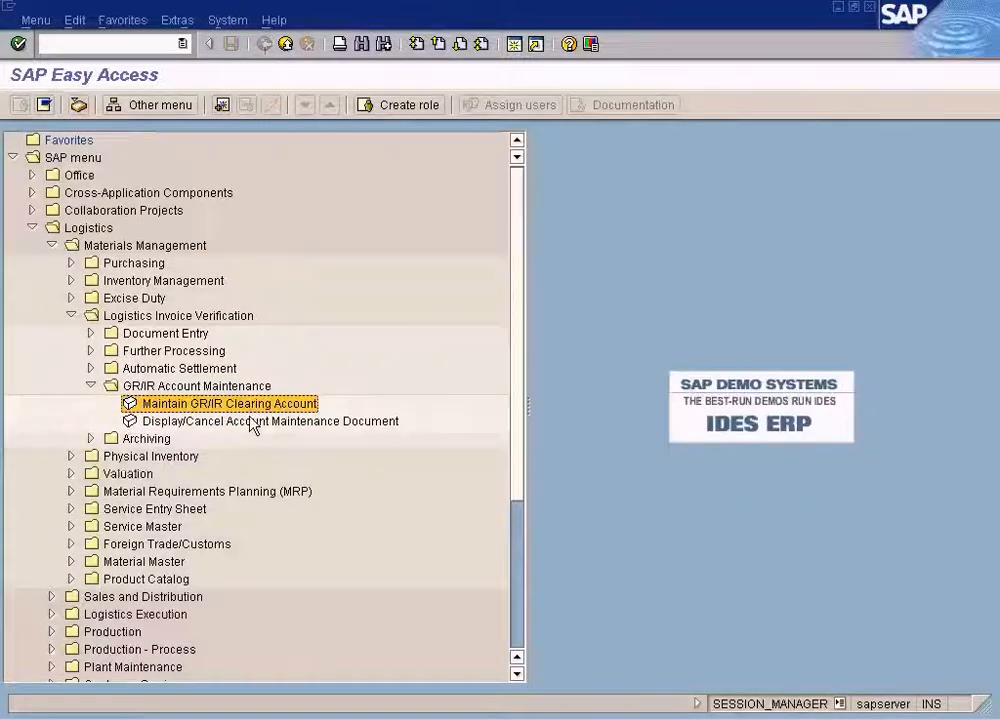
pyautogui.click(256, 426)
pyautogui.doubleClick(256, 426)
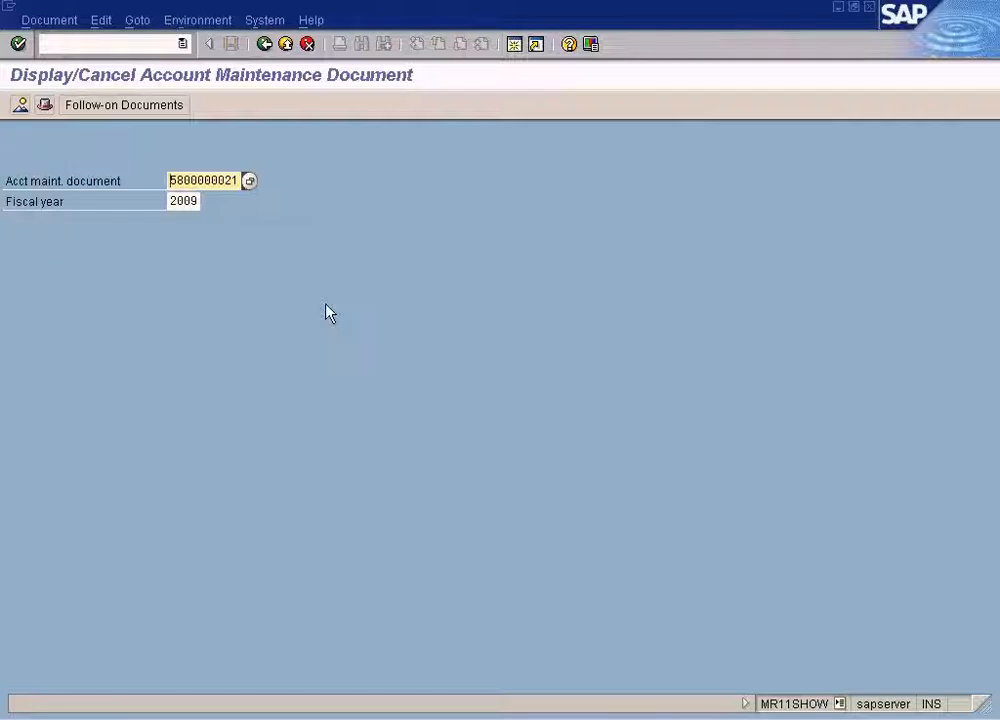
pyautogui.press('Return')
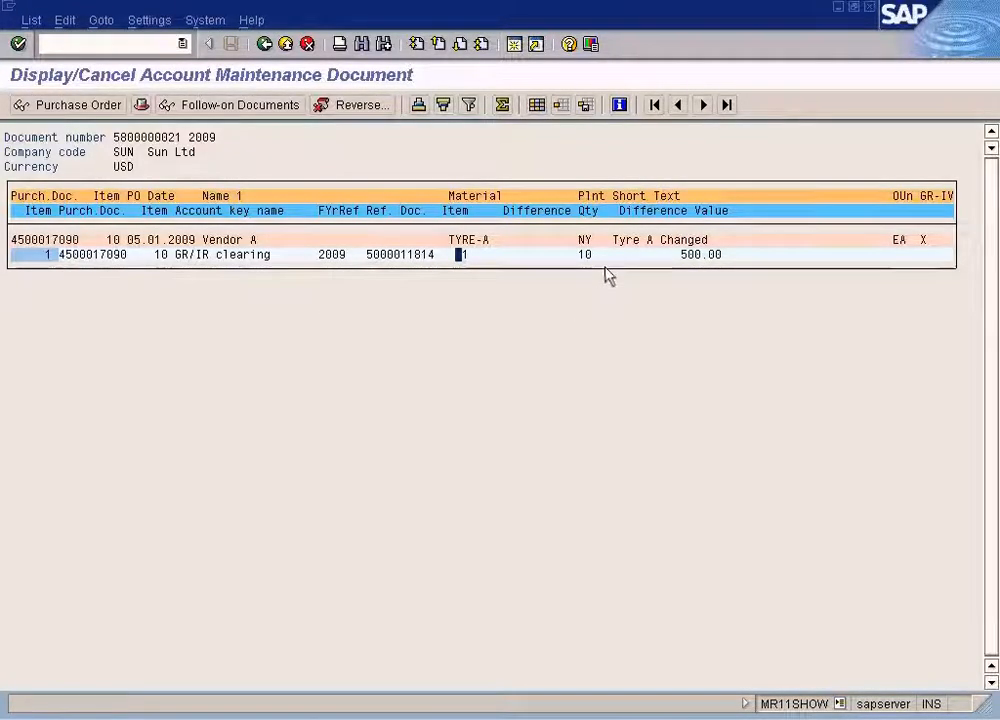
# Display the follow-on accounting document and compare the amounts of the GR/IR Clearing and MM Price difference lines
pyautogui.click(245, 108)
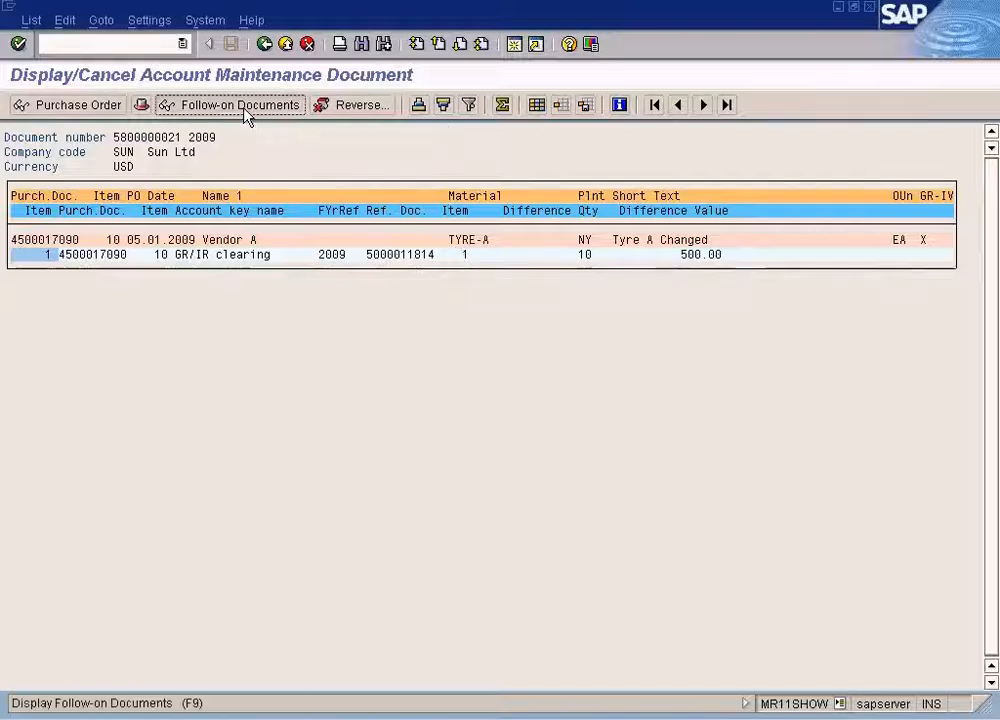
pyautogui.click(161, 223)
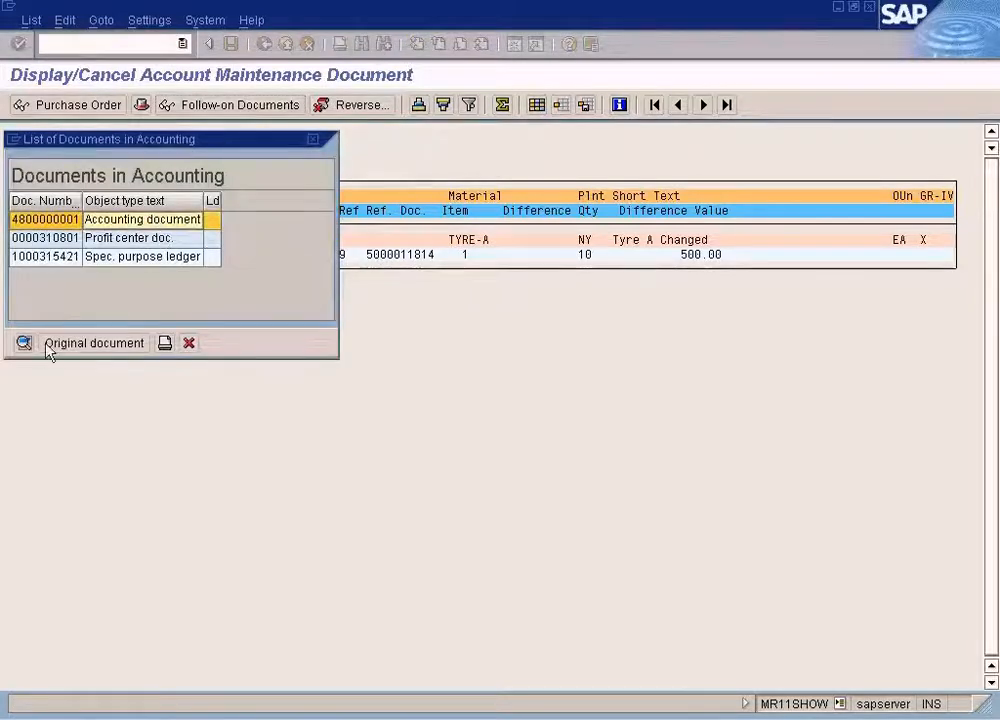
pyautogui.press('Return')
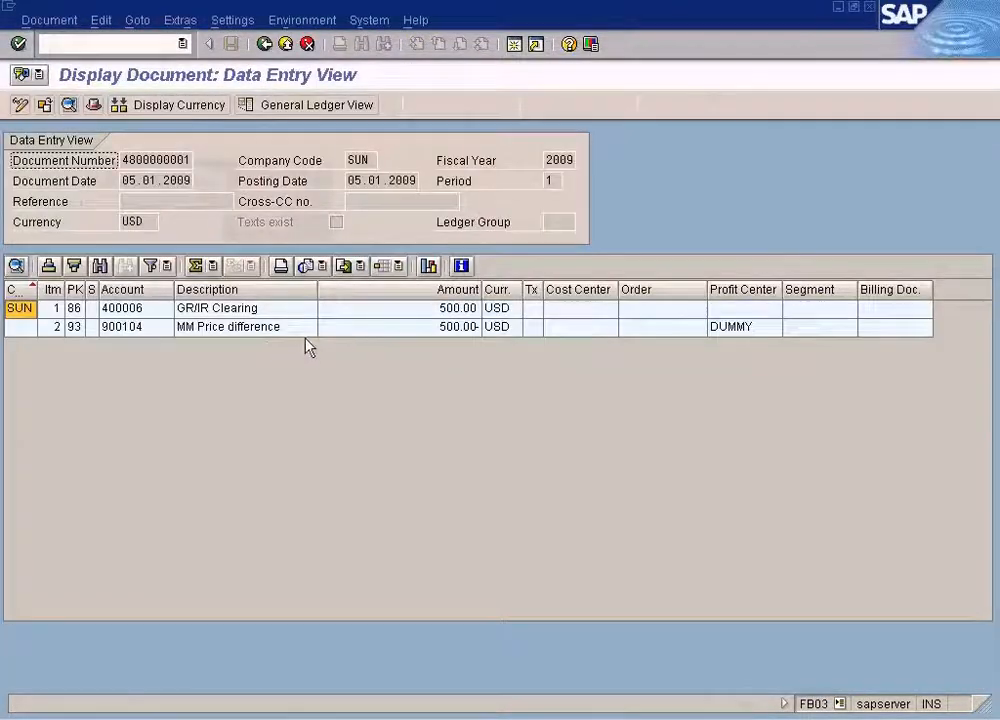
pyautogui.click(441, 329)
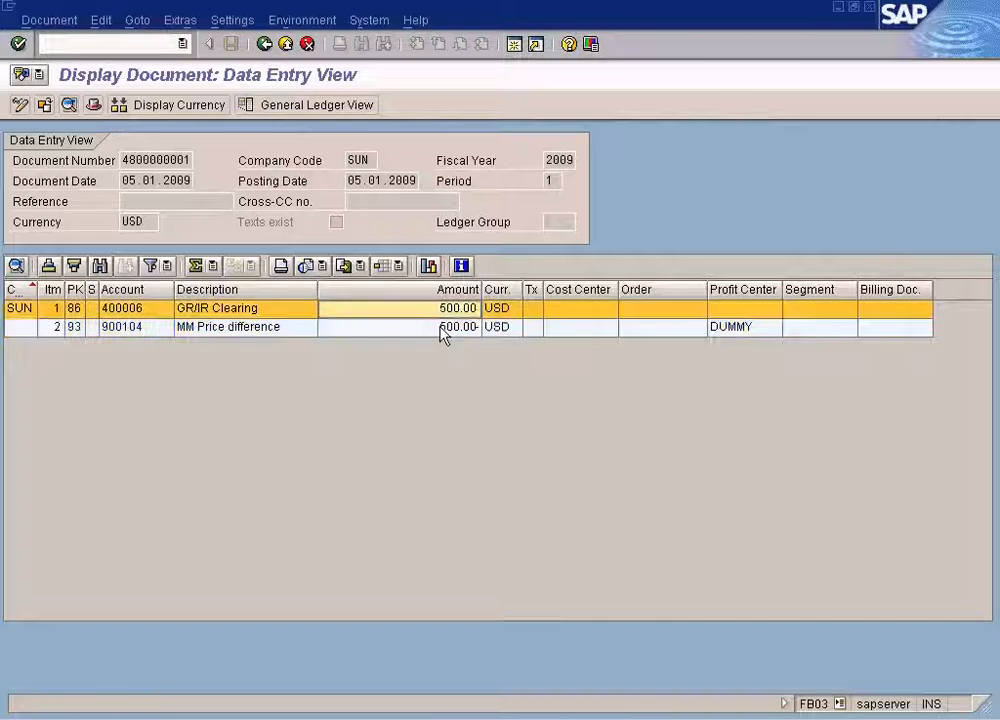
pyautogui.click(444, 312)
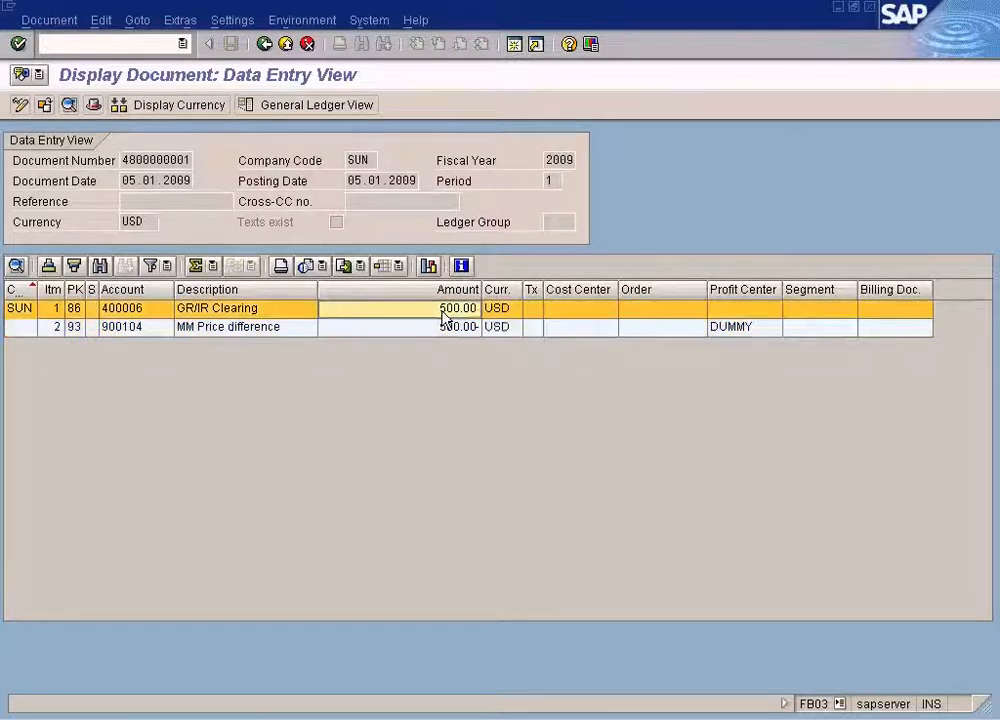
pyautogui.click(444, 327)
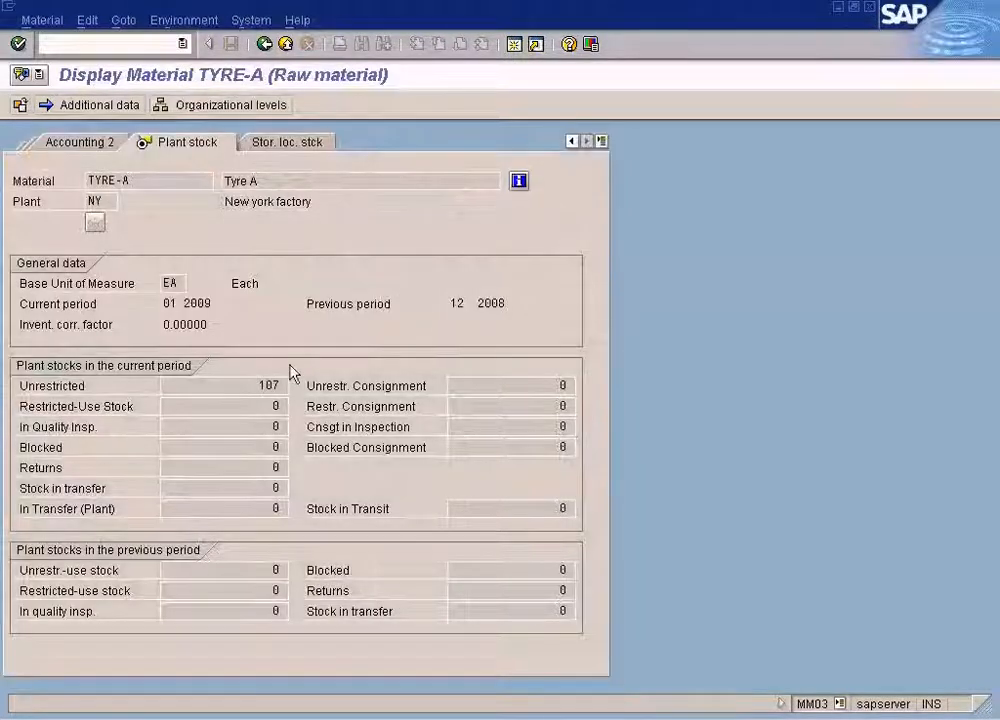
# Redisplay TYRE-A with MM03, recheck its unrestricted plant stock for plant NY and return to the accounting document
pyautogui.click(285, 44)
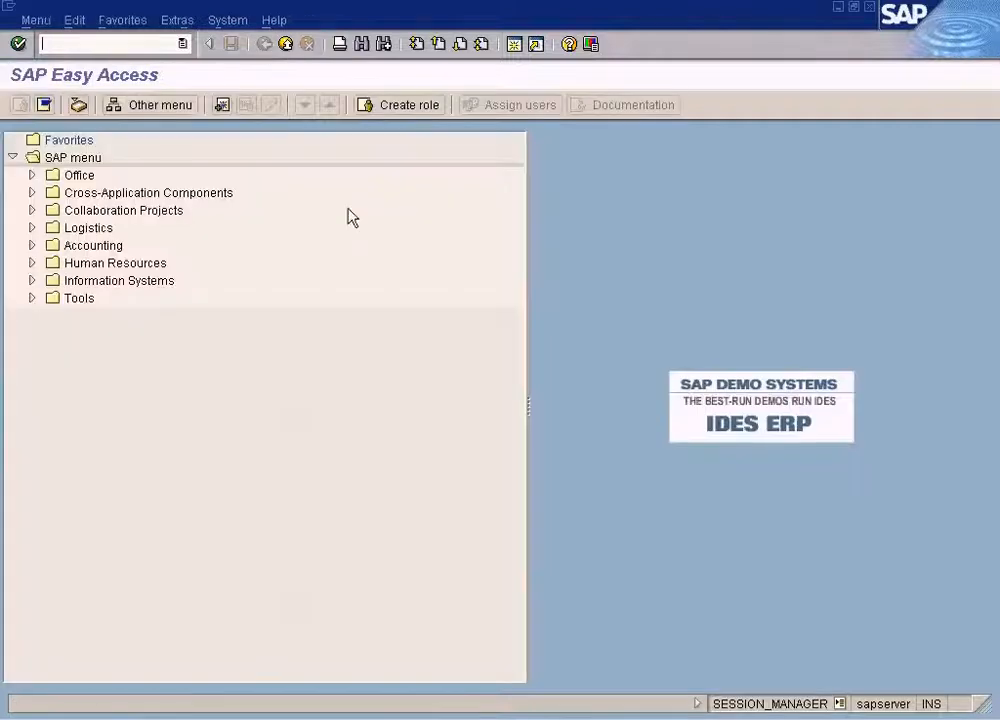
pyautogui.write('mm03')
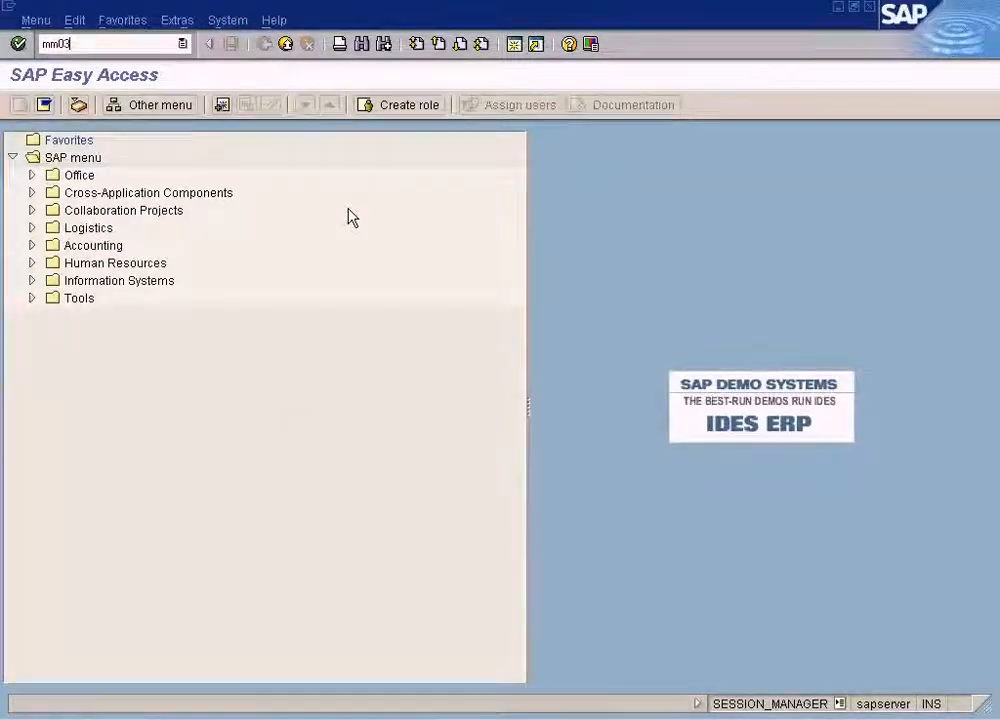
pyautogui.press('Return')
pyautogui.press('Return')
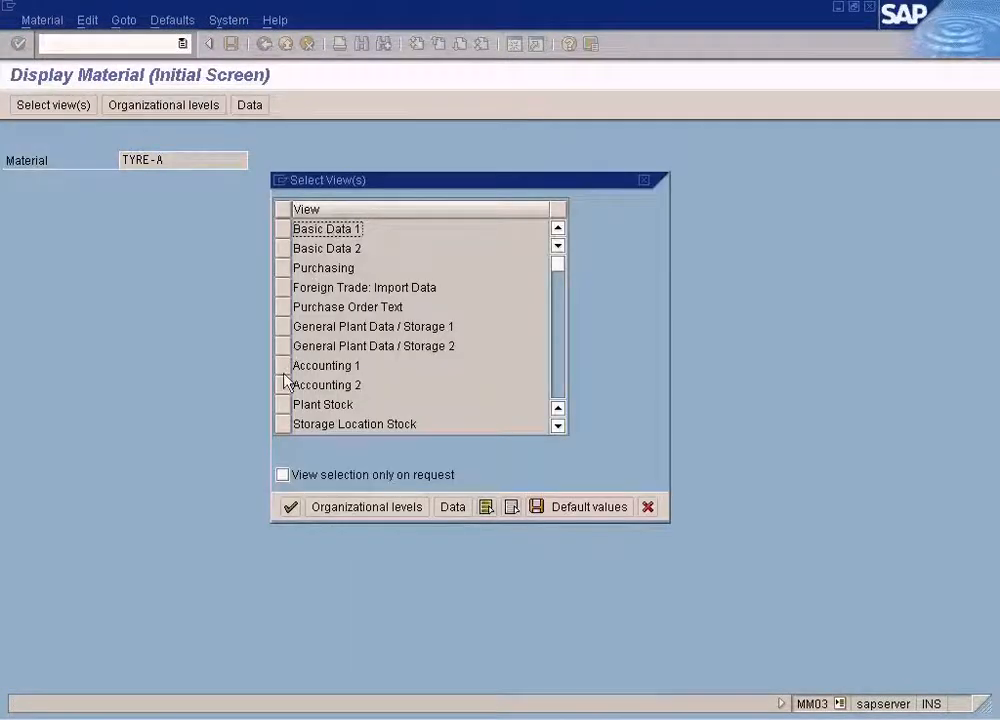
pyautogui.click(283, 404)
pyautogui.click(291, 507)
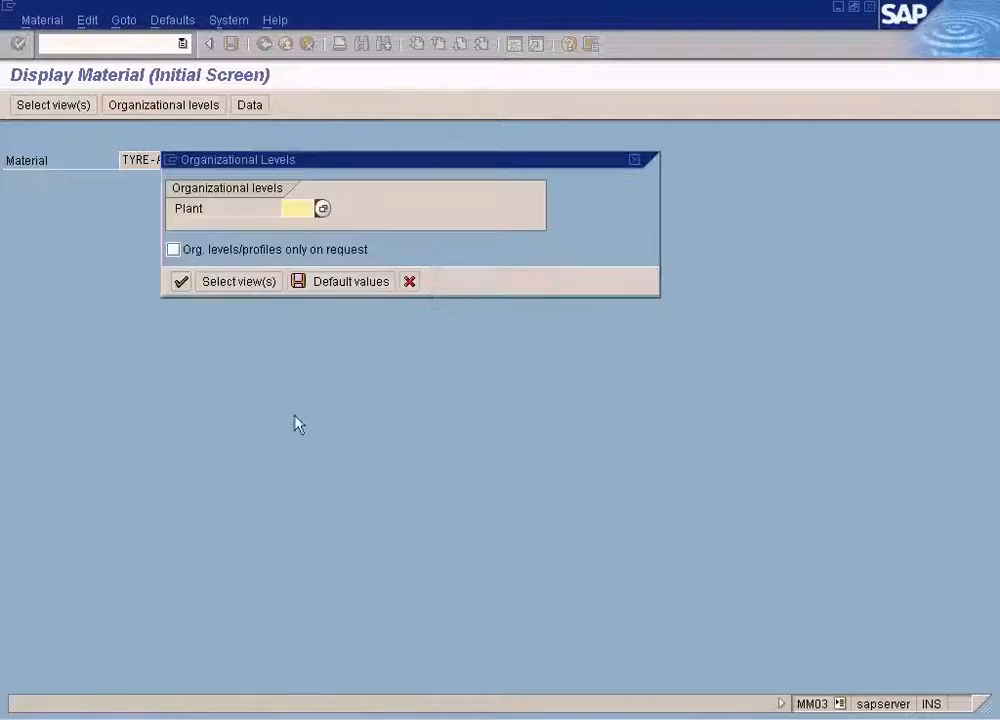
pyautogui.write('ny')
pyautogui.press('Return')
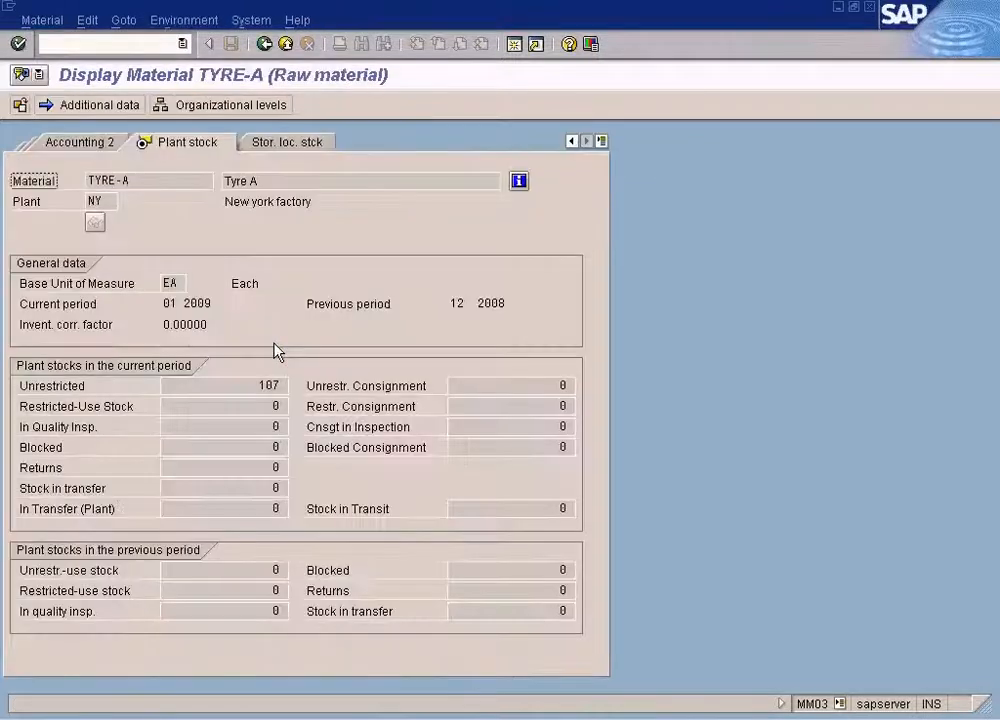
pyautogui.doubleClick(262, 385)
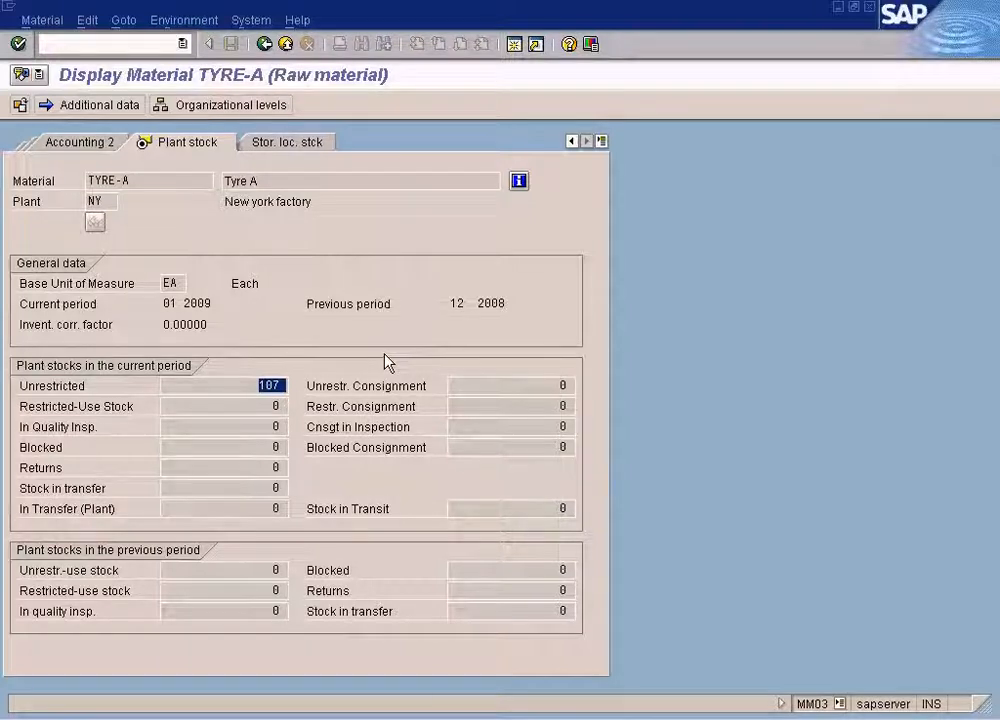
pyautogui.hotkey('alt', 'Tab')
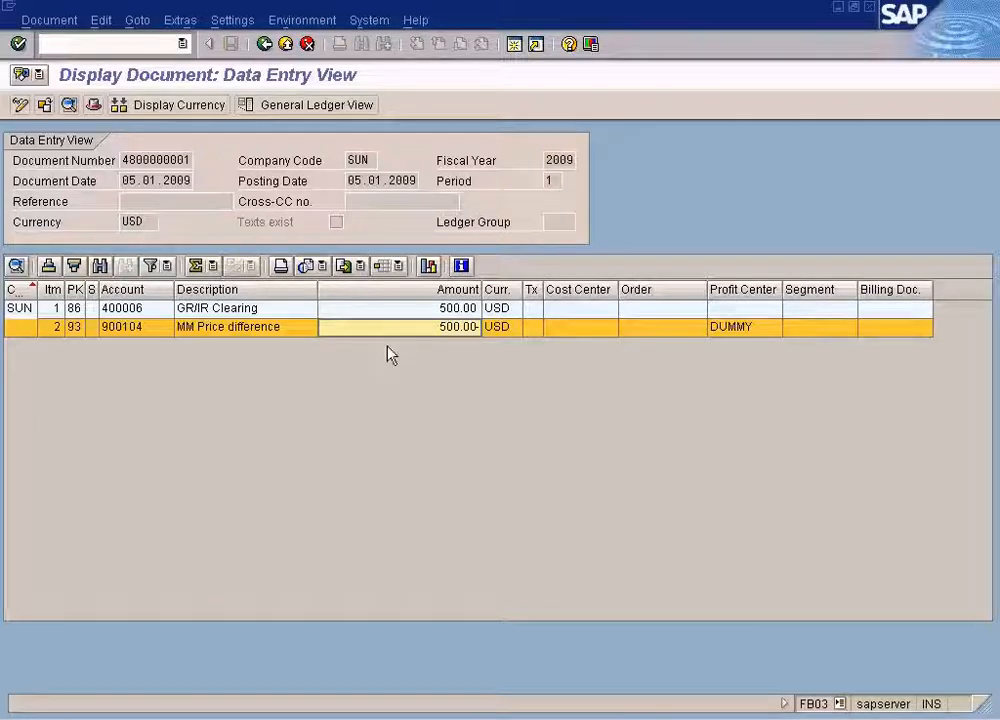
# Examine the GR/IR Clearing amount, the TYRE-A plant stock and the purchase order history, and return to the accounting document
pyautogui.click(458, 311)
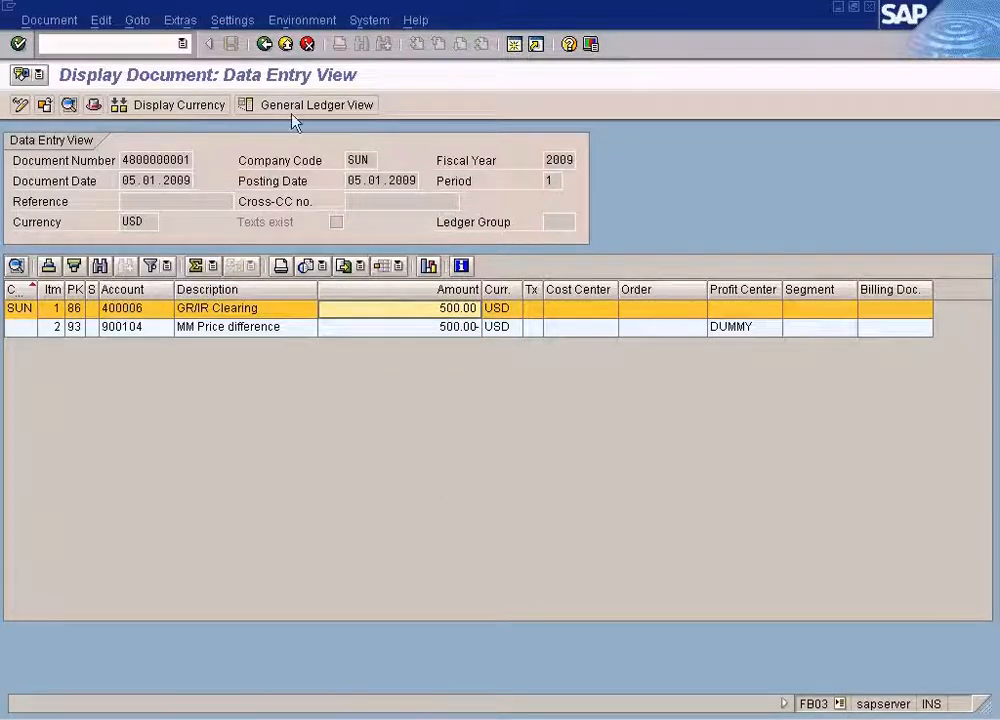
pyautogui.click(264, 44)
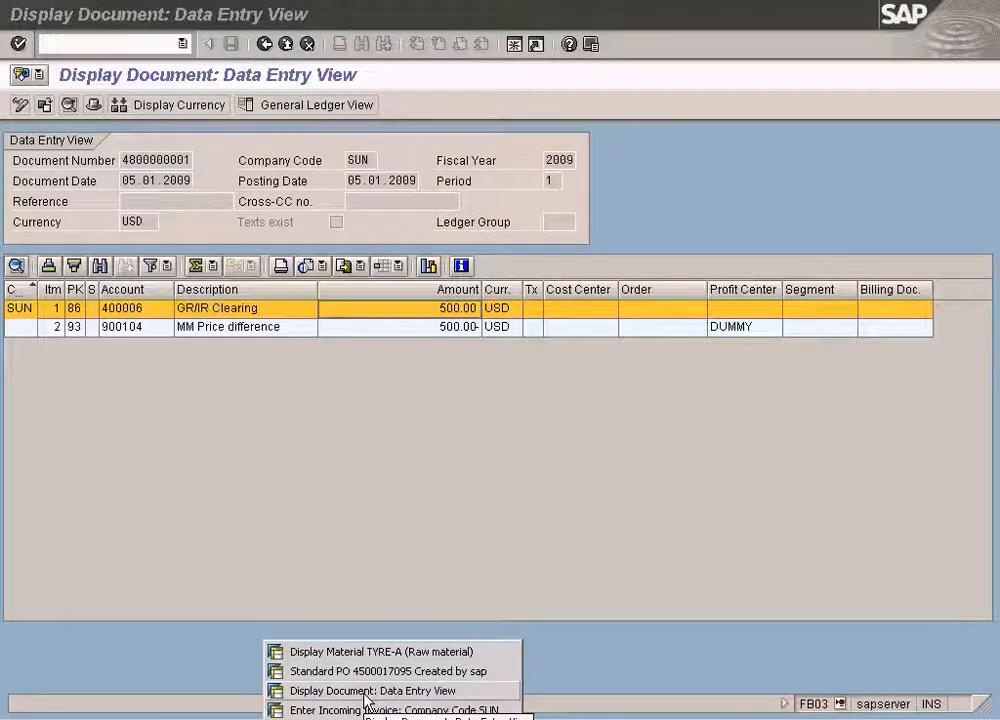
pyautogui.click(375, 652)
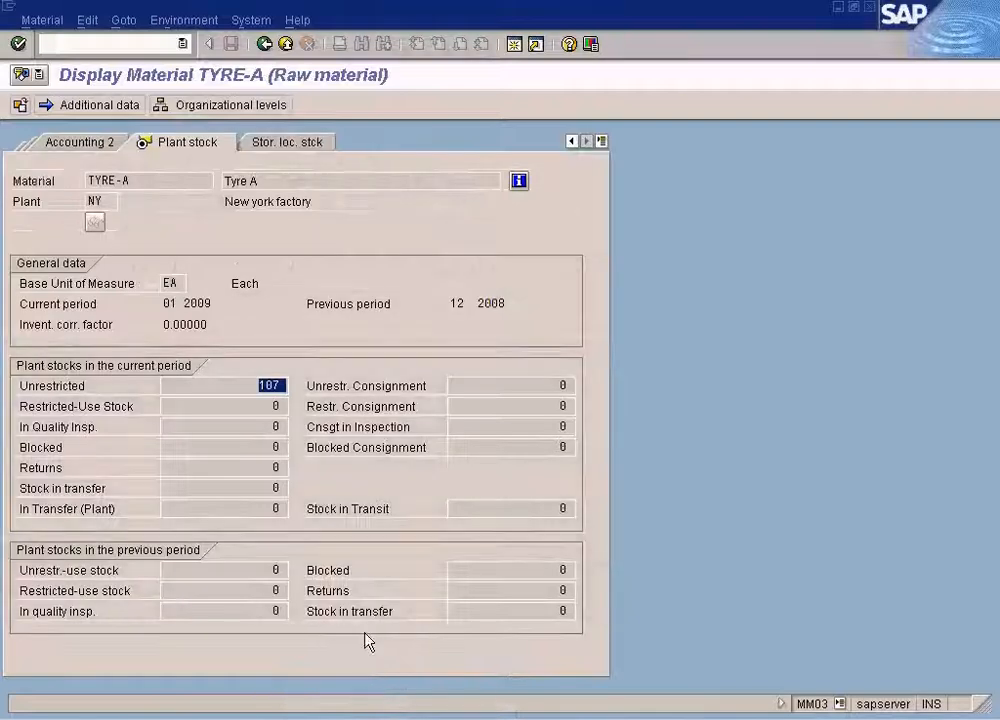
pyautogui.click(330, 718)
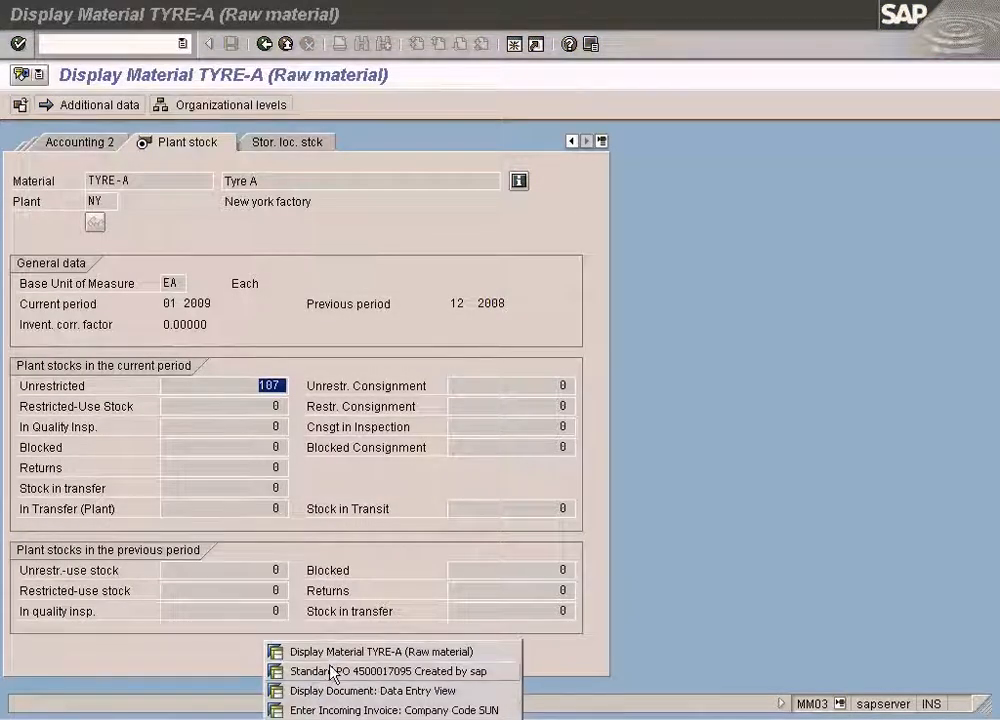
pyautogui.click(333, 672)
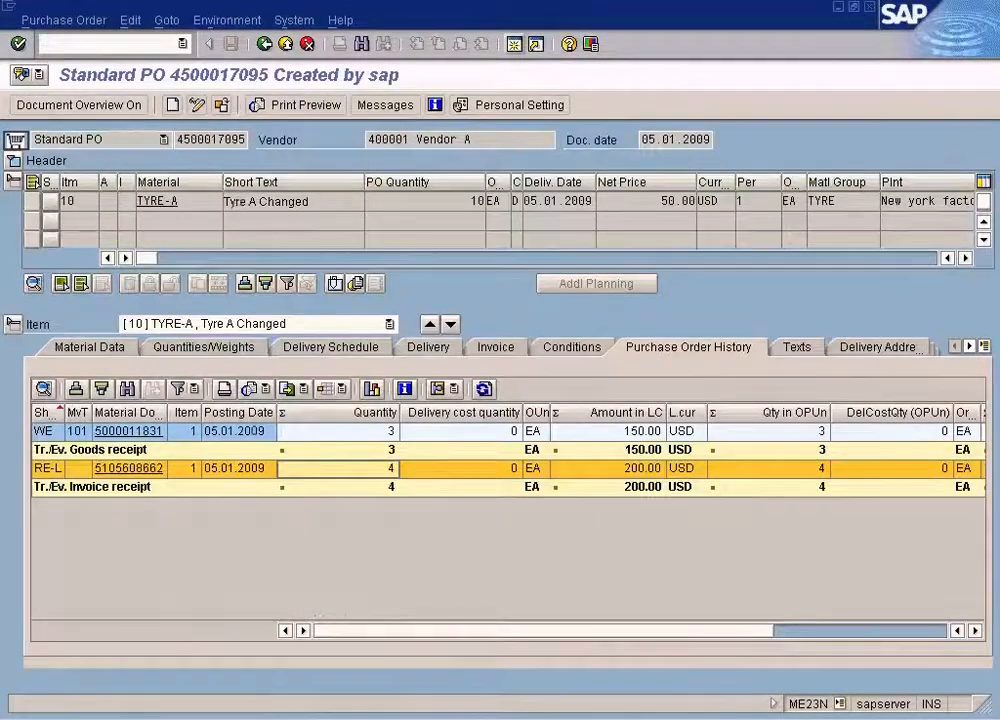
pyautogui.click(330, 718)
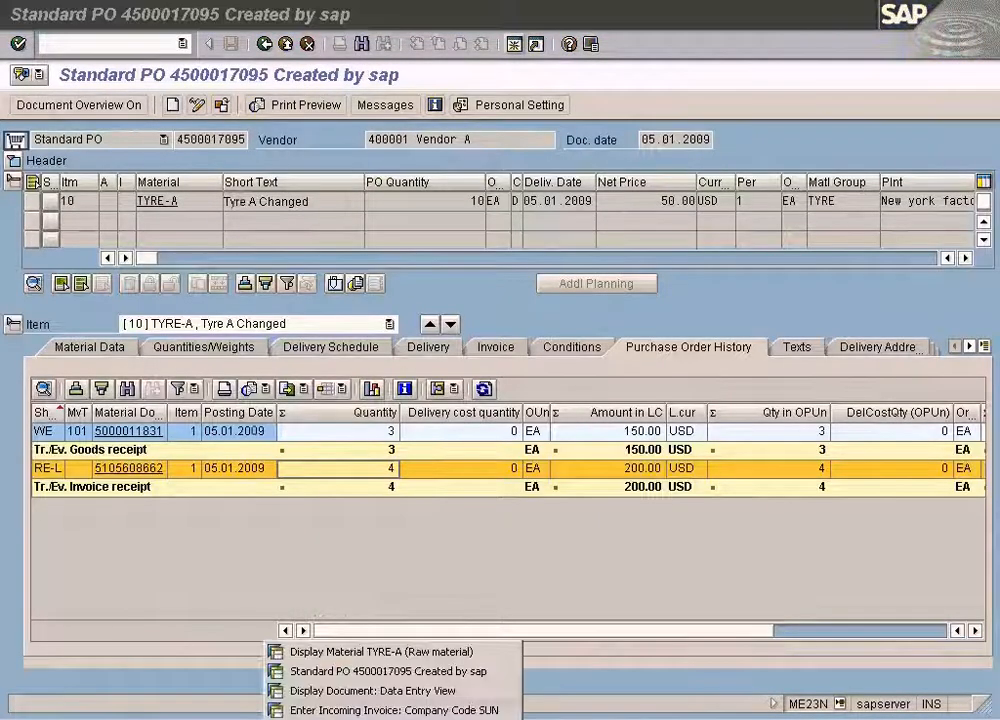
pyautogui.click(329, 692)
# Close the accounting document, redisplay the account maintenance document with its Reverse option and return to the SAP Easy Access menu
pyautogui.click(264, 46)
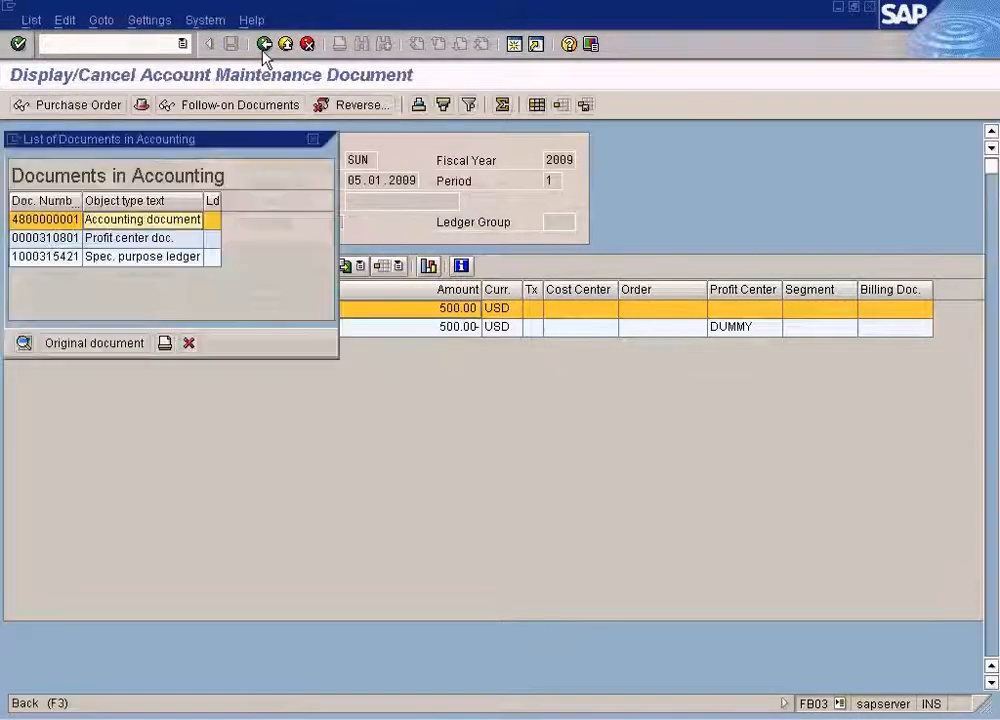
pyautogui.click(189, 343)
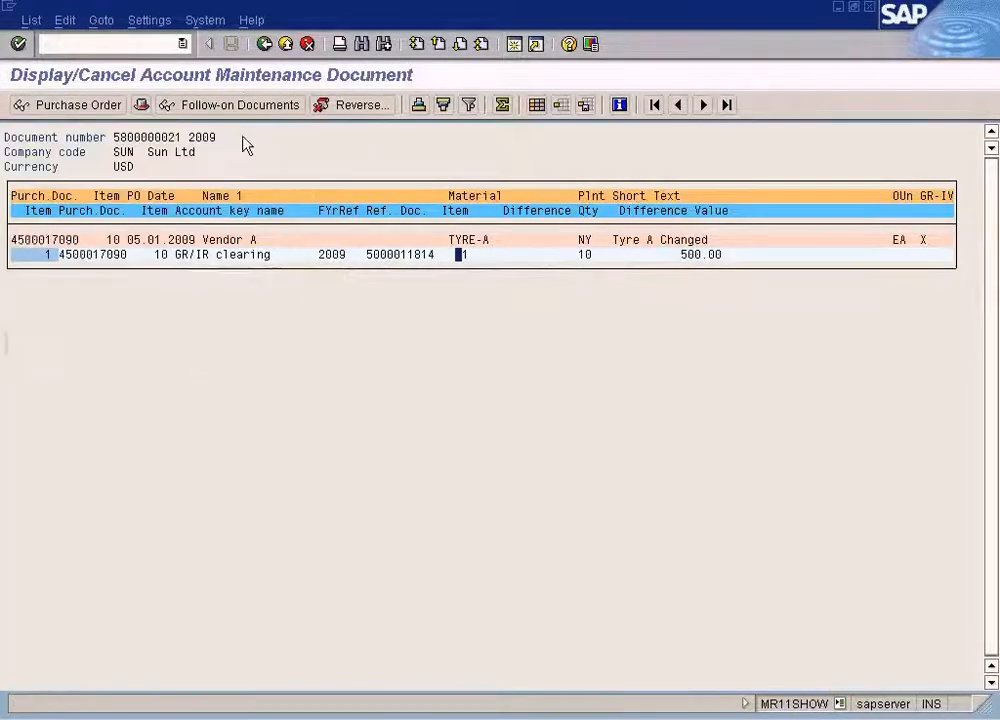
pyautogui.click(264, 44)
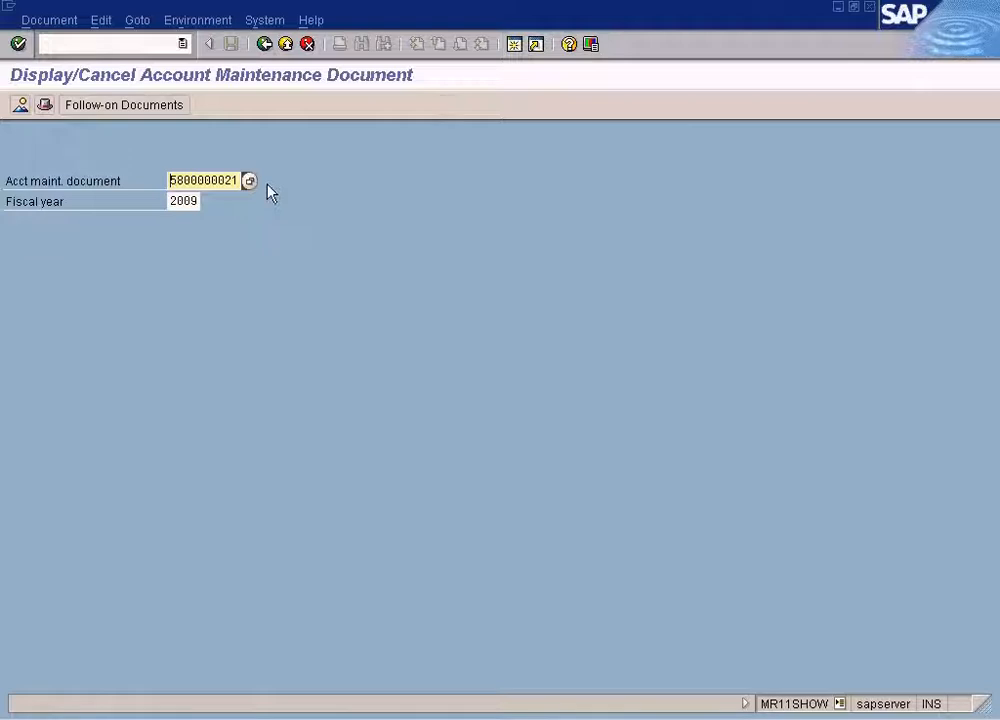
pyautogui.press('Return')
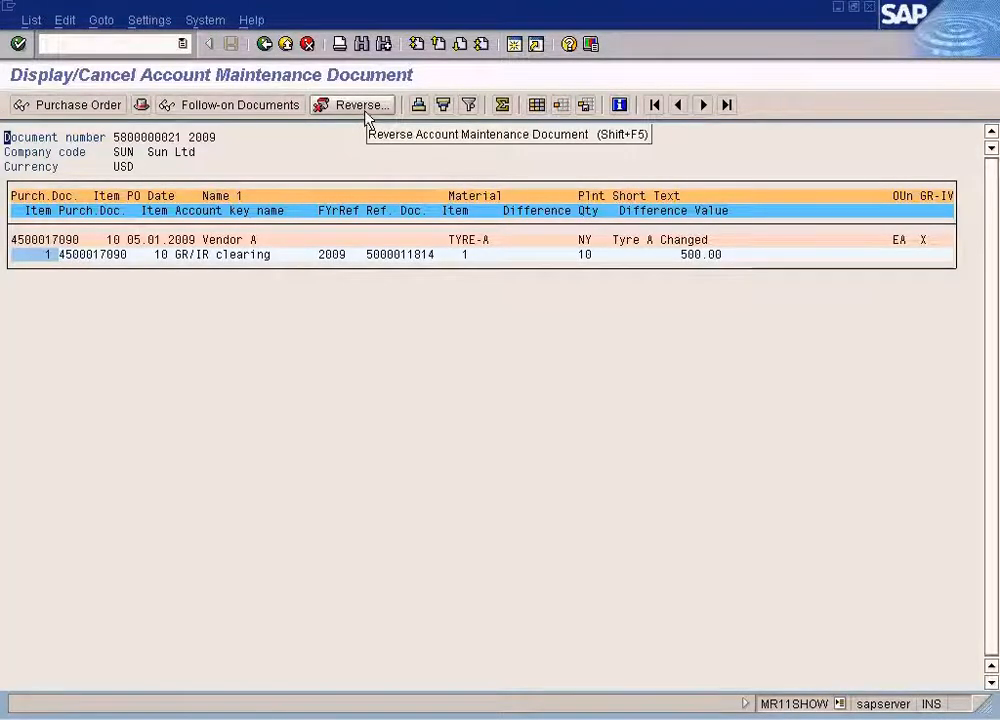
pyautogui.click(265, 46)
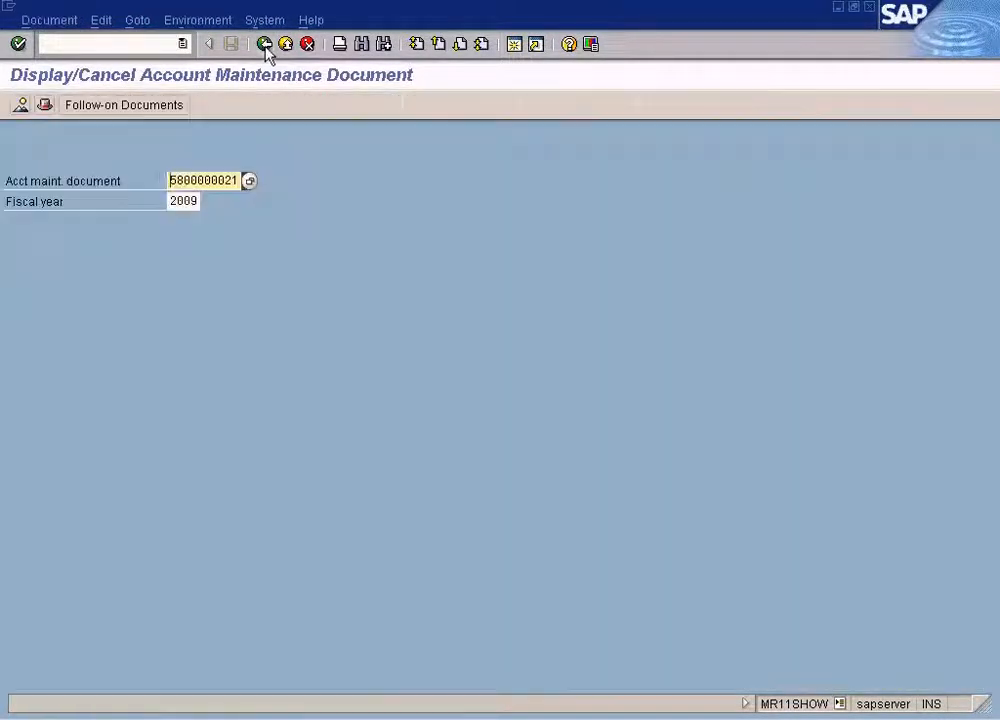
pyautogui.click(265, 45)
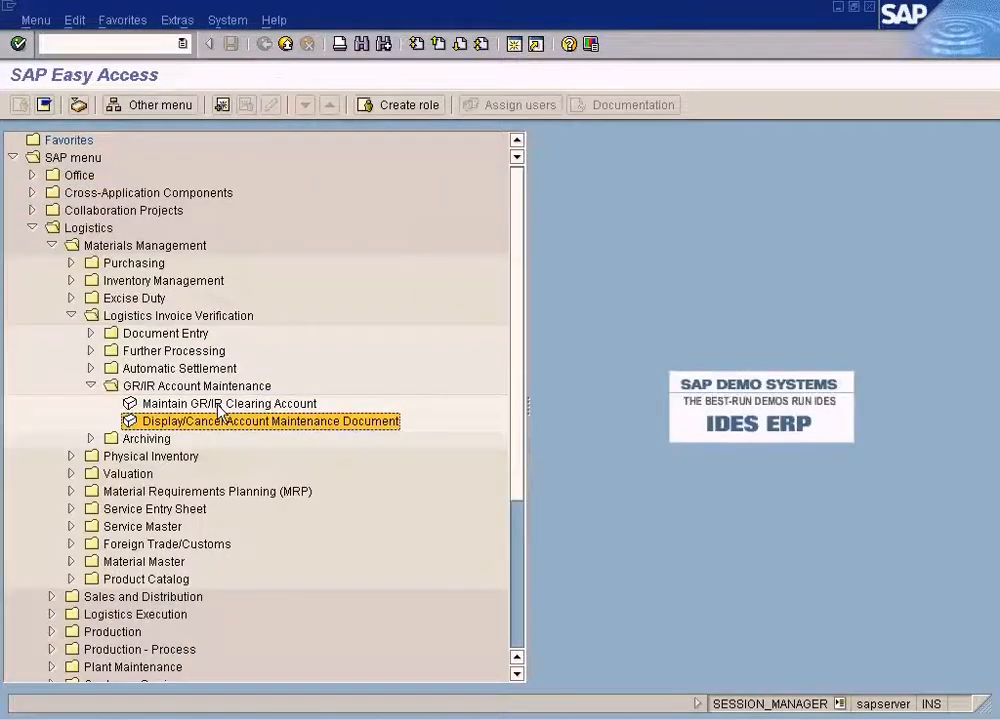
# List the delivery surplus items for company code SUN in Maintain GR/IR Clearing Account and return to the selection criteria
pyautogui.doubleClick(218, 404)
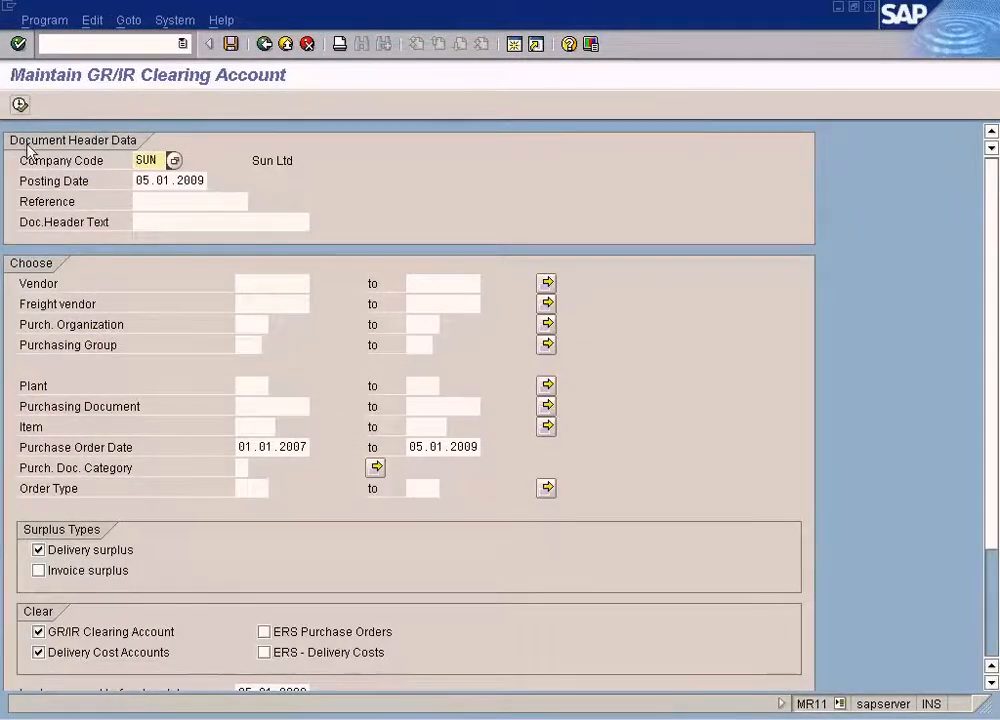
pyautogui.click(20, 104)
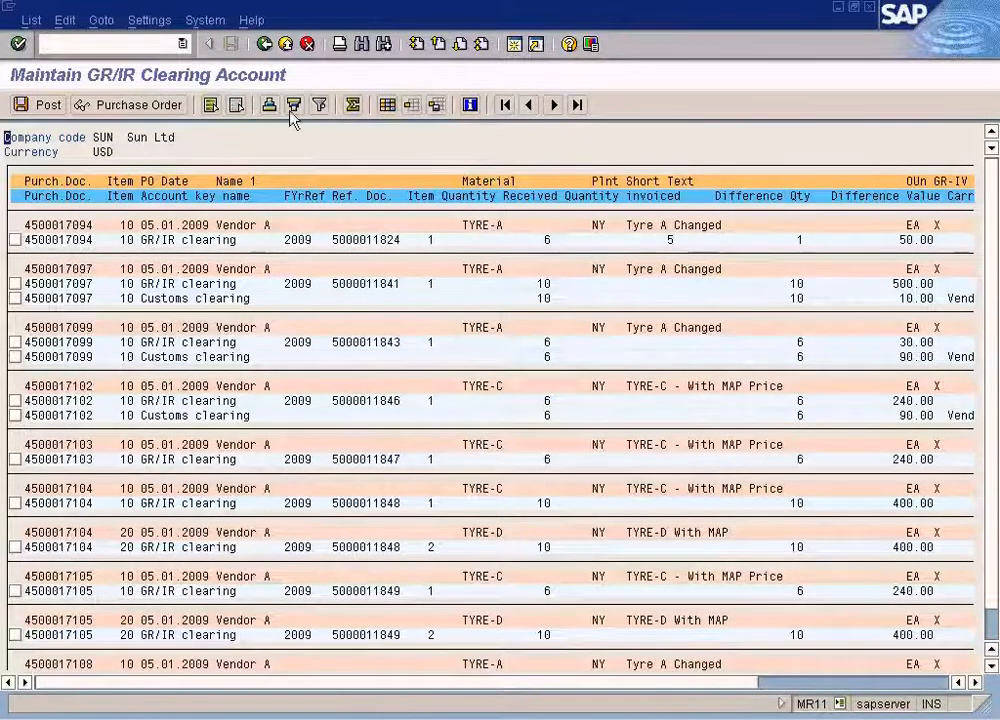
pyautogui.click(265, 45)
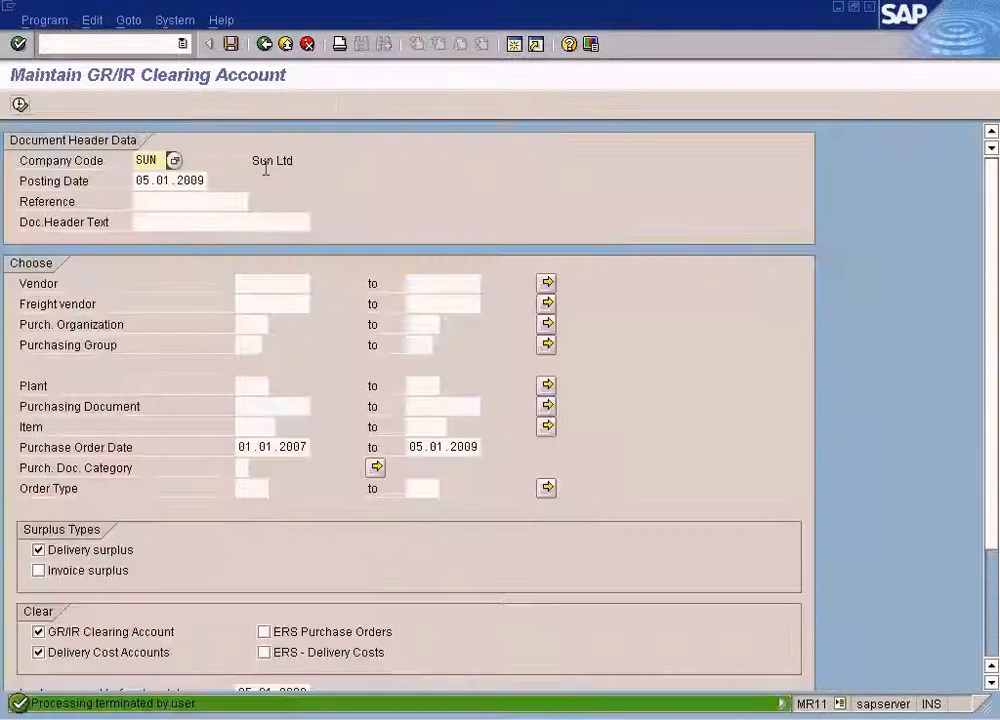
# Select Invoice surplus instead of Delivery surplus as the surplus type and list the matching GR/IR clearing items
pyautogui.click(97, 571)
pyautogui.click(90, 550)
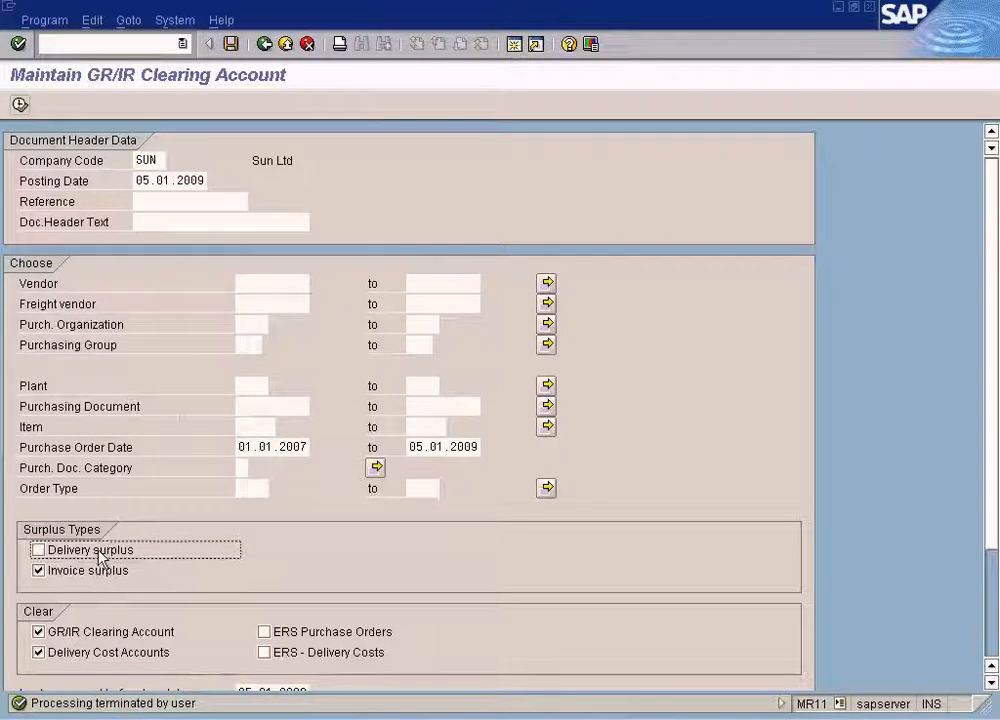
pyautogui.click(20, 104)
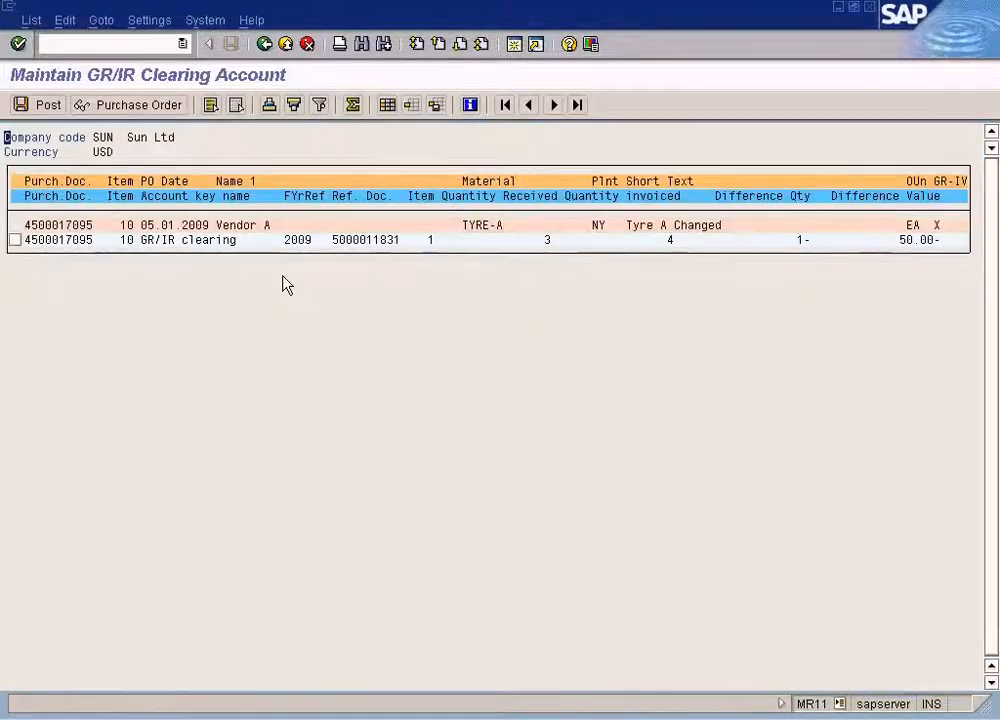
# Post the clearing of the TYRE-A invoice surplus item and leave the Maintain GR/IR Clearing Account transaction
pyautogui.click(15, 240)
pyautogui.click(40, 105)
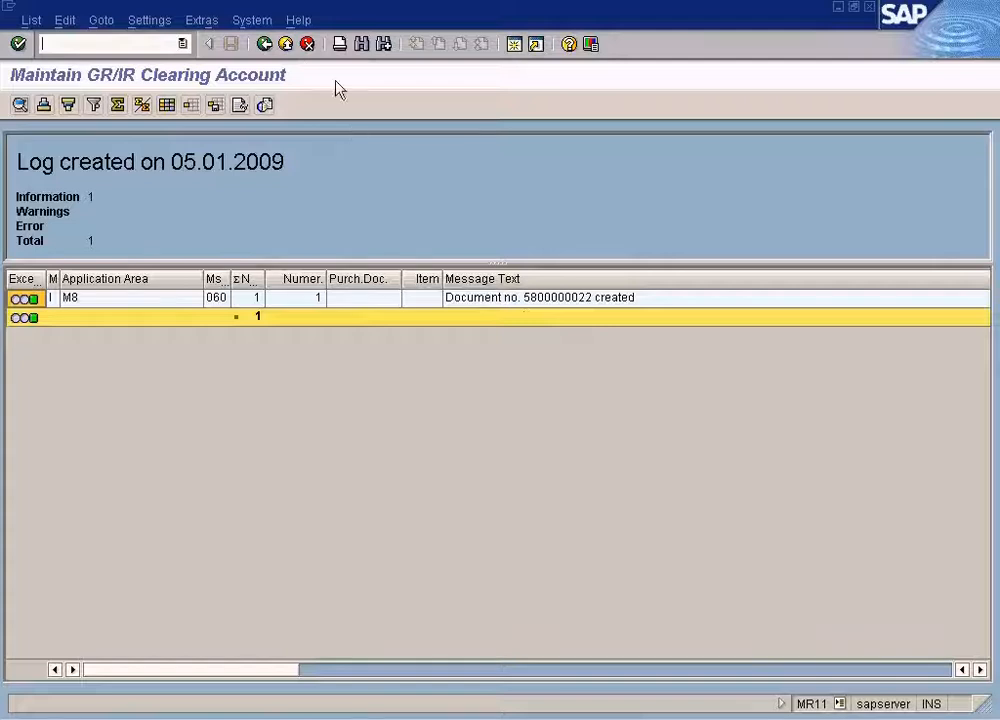
pyautogui.click(264, 43)
pyautogui.click(264, 43)
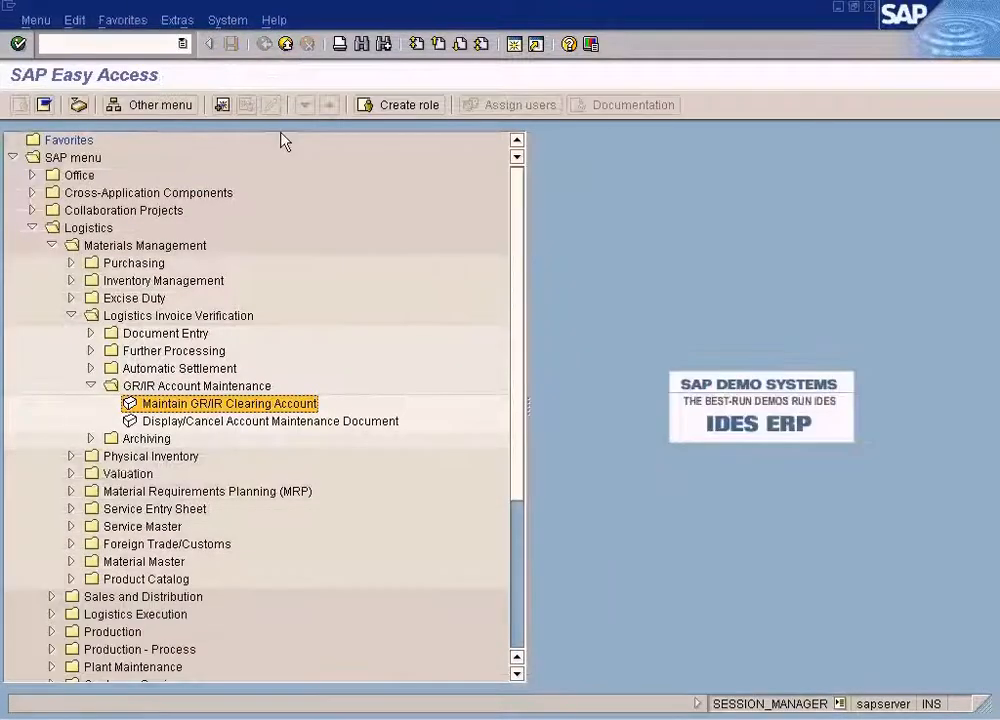
# Display the new account maintenance document for fiscal year 2009 and examine the MM Price difference line in its follow-on accounting document
pyautogui.doubleClick(297, 421)
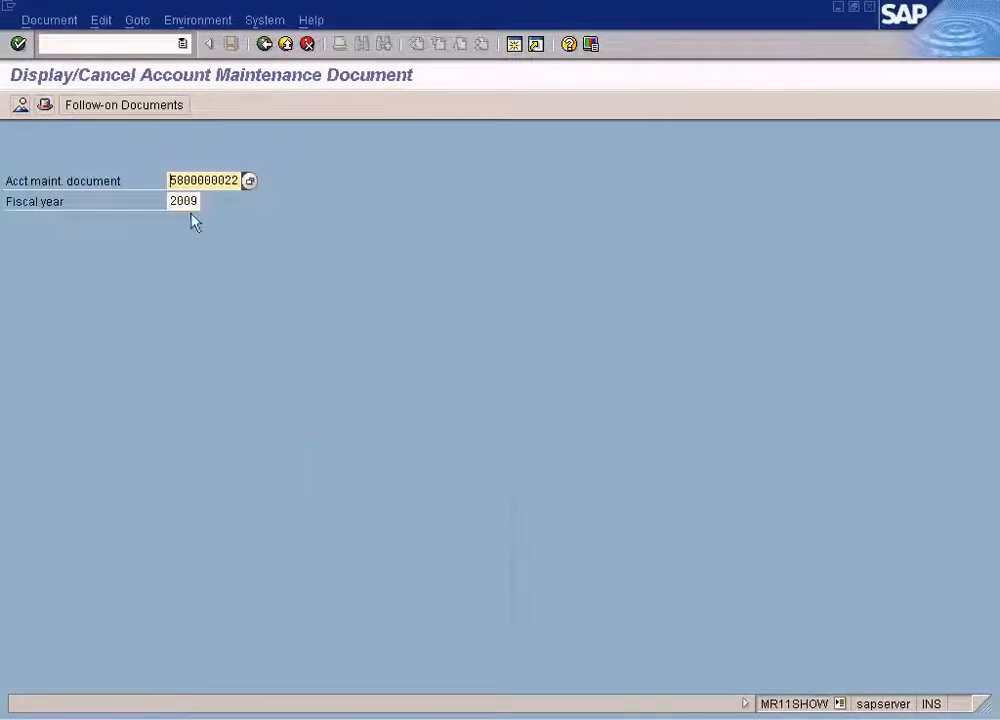
pyautogui.press('Return')
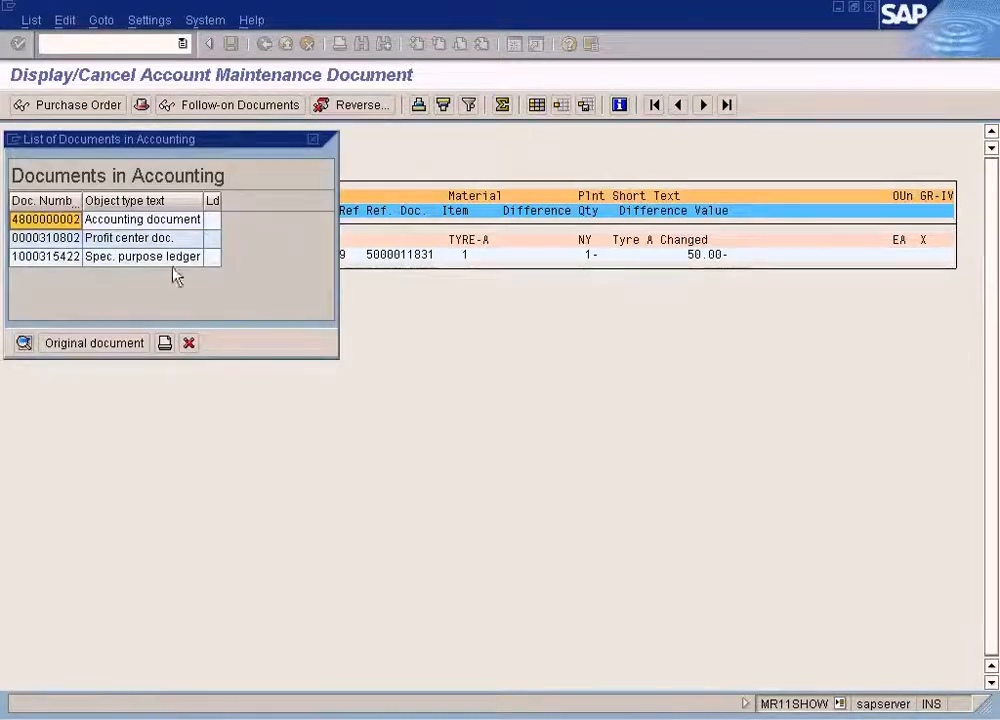
pyautogui.click(136, 342)
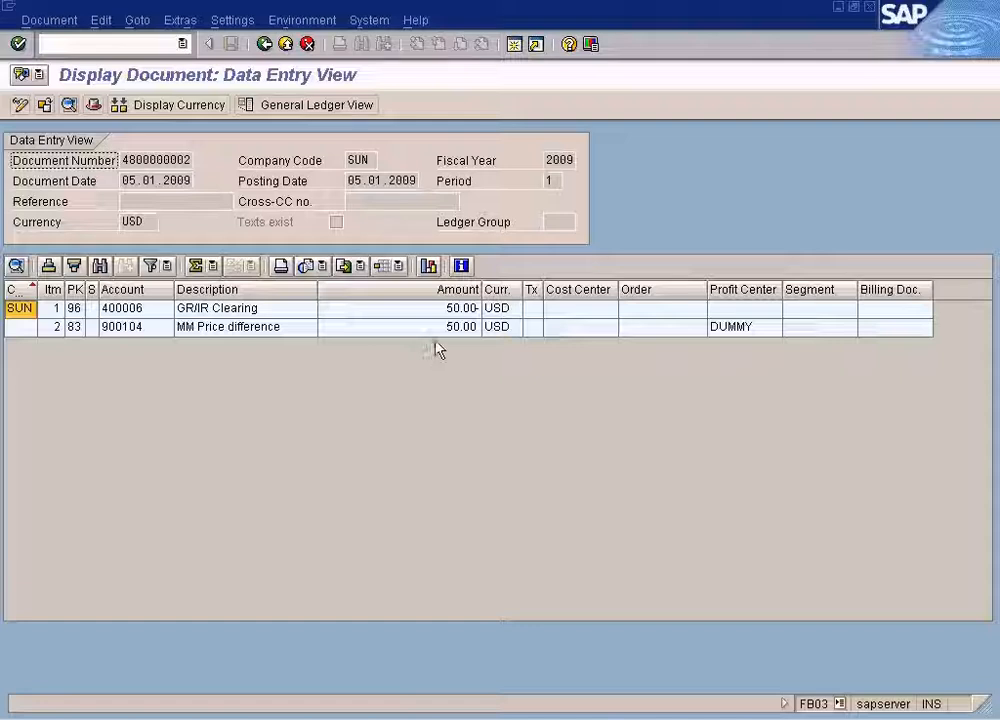
pyautogui.click(437, 332)
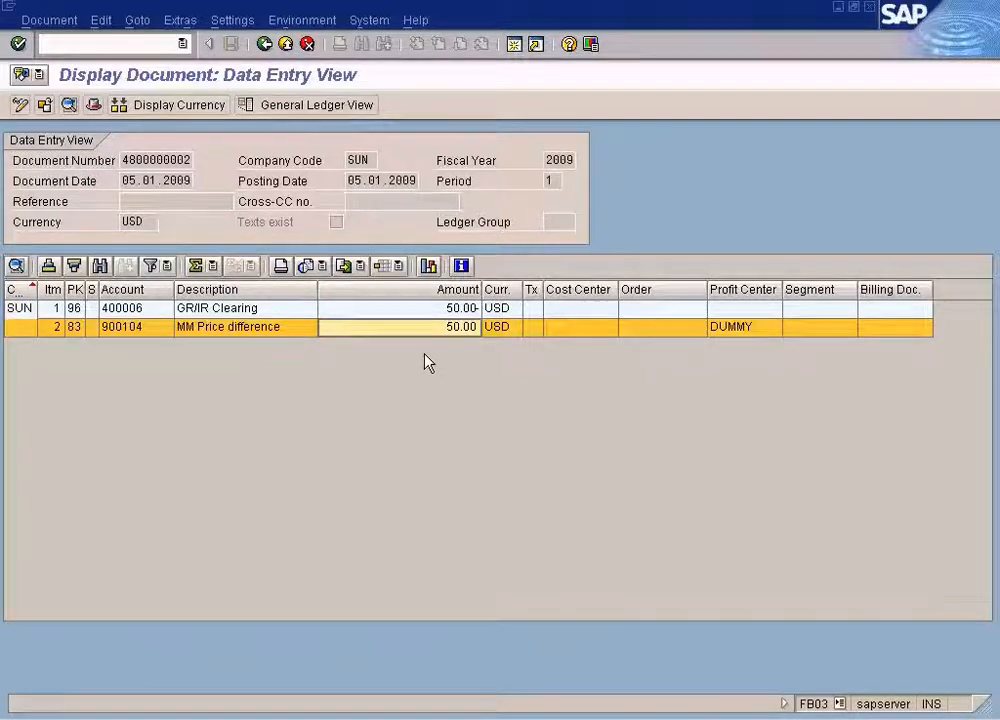
pyautogui.click(265, 44)
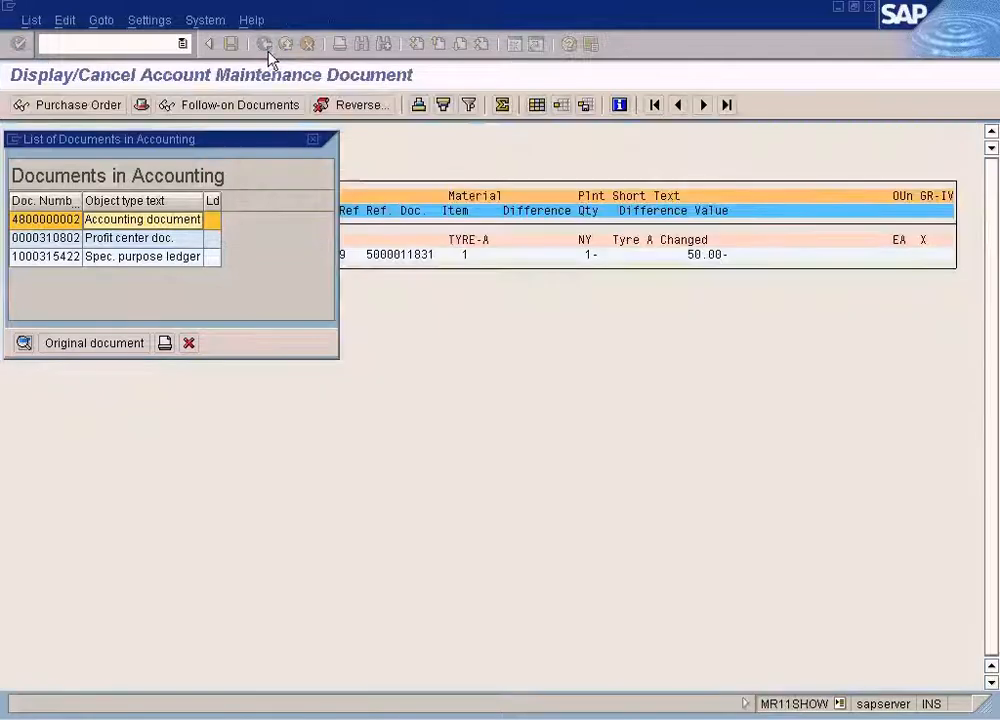
# Compare the goods receipt and invoice receipt quantities in the TYRE-A purchase order history with the difference in the account maintenance document
pyautogui.click(281, 707)
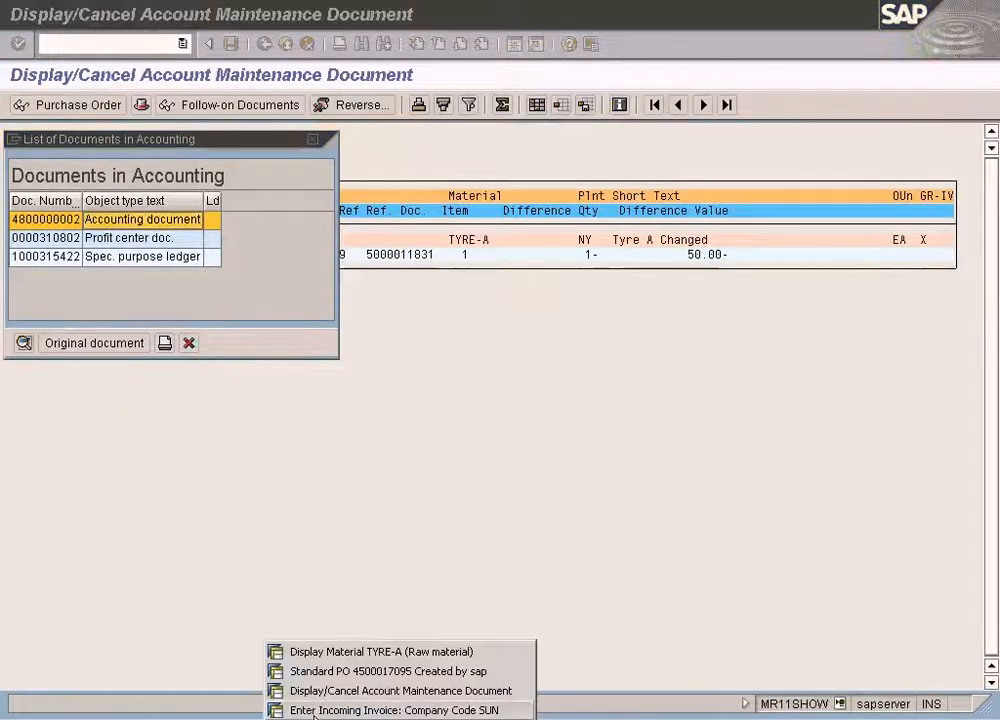
pyautogui.click(355, 672)
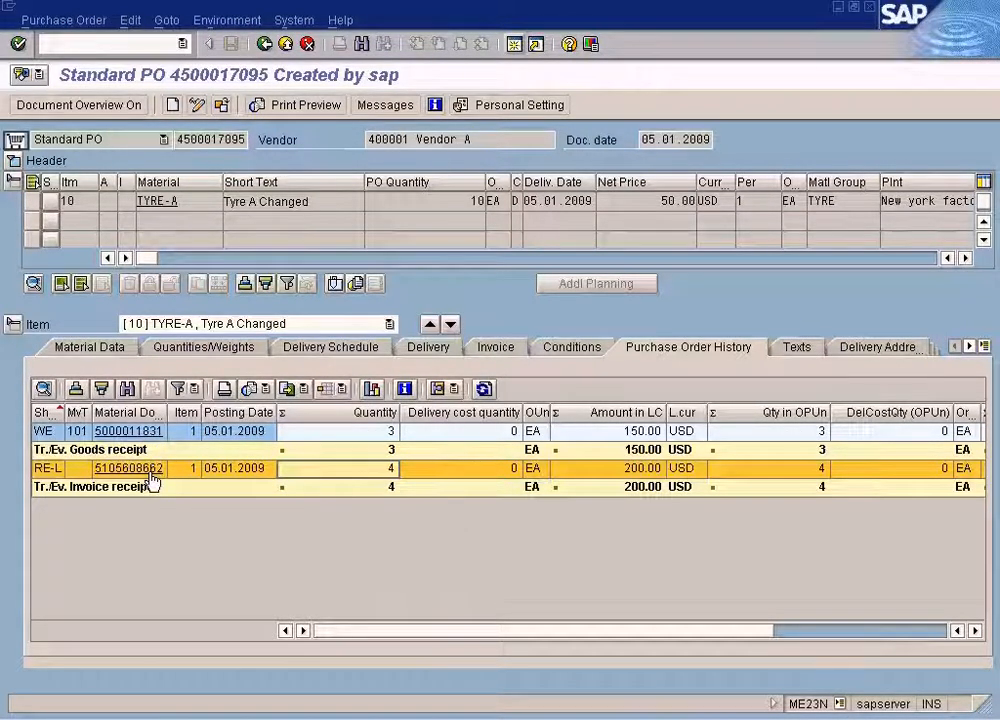
pyautogui.doubleClick(313, 484)
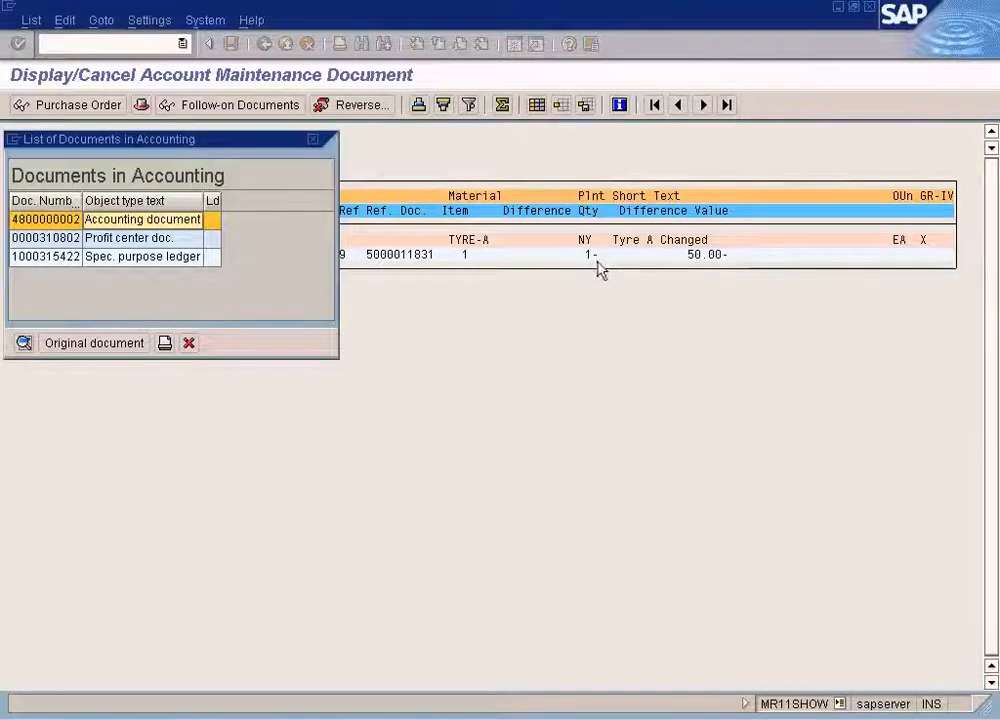
pyautogui.hotkey('alt', 'Tab')
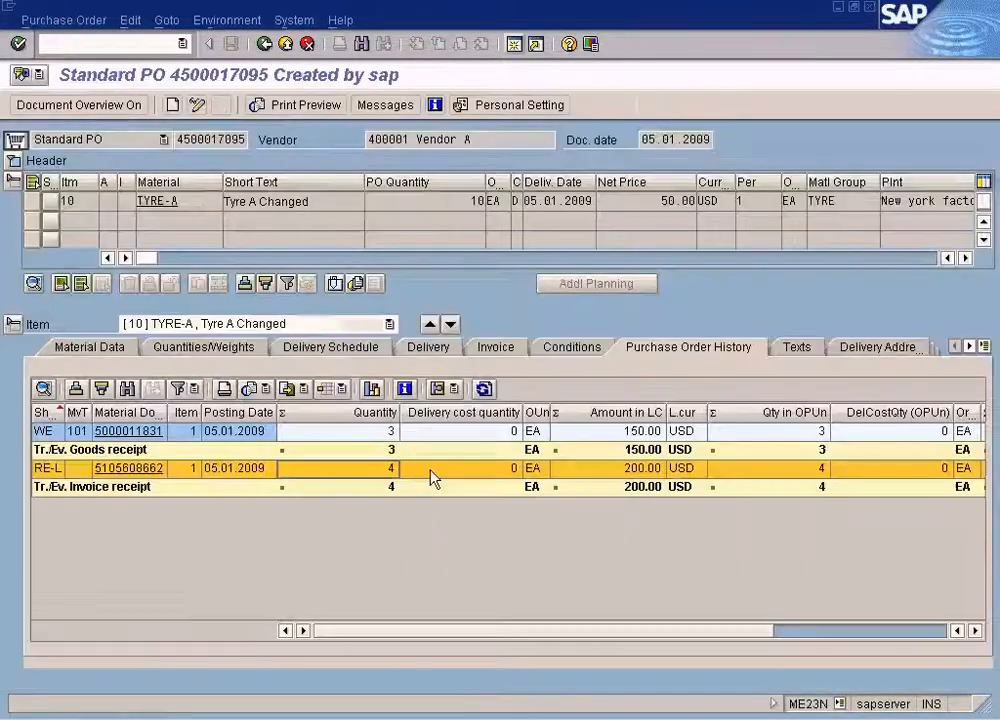
pyautogui.hotkey('alt', 'Tab')
pyautogui.hotkey('alt', 'Tab')
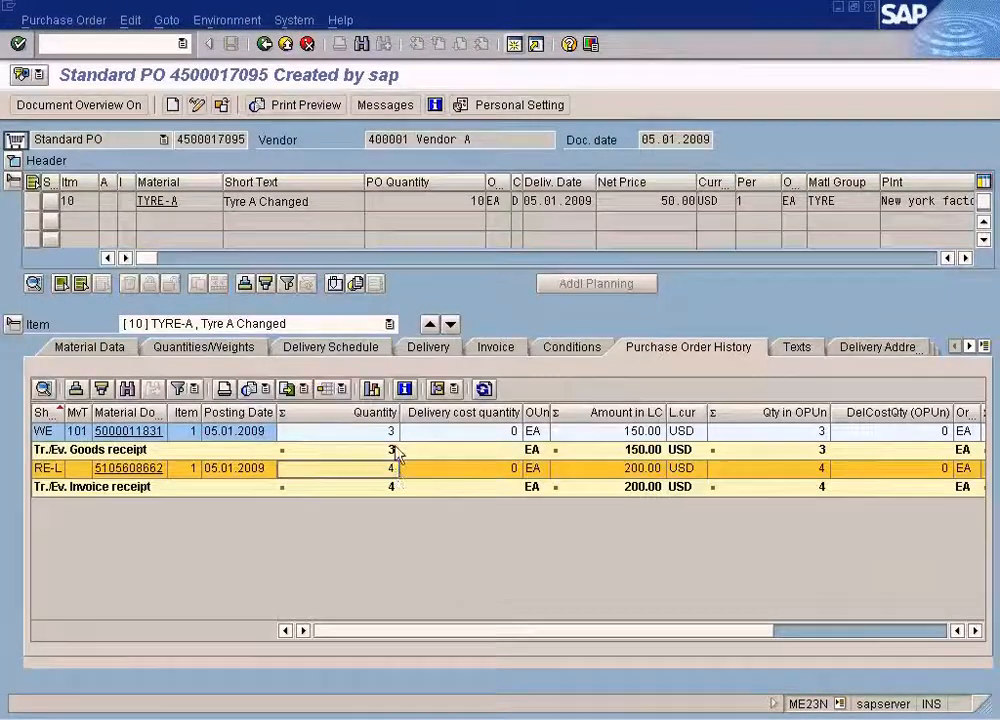
pyautogui.click(395, 433)
pyautogui.click(391, 467)
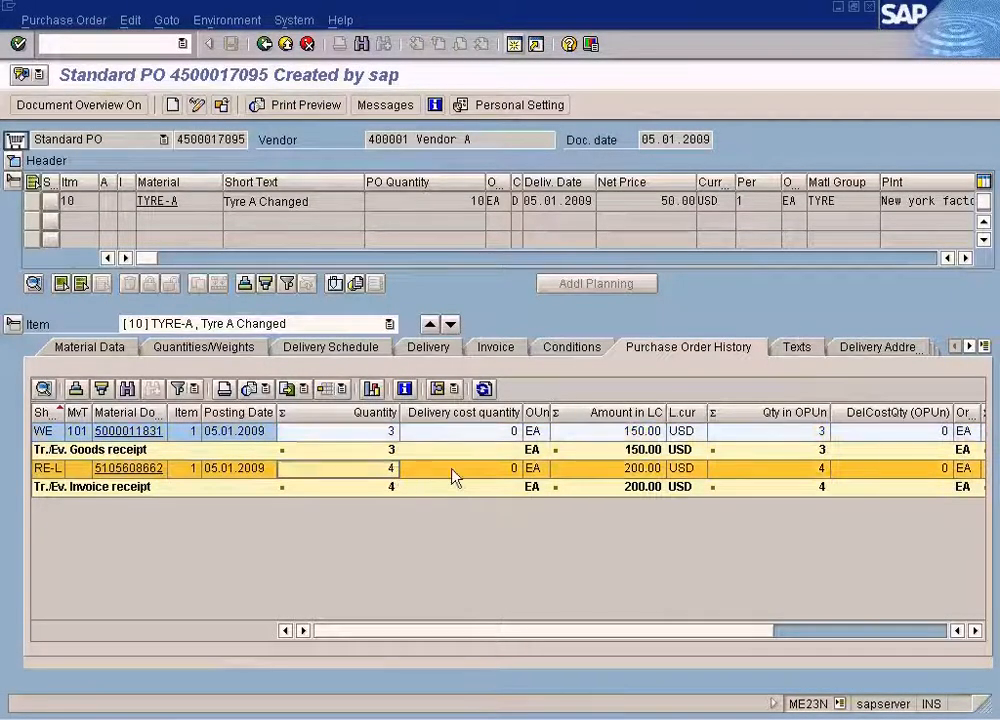
pyautogui.hotkey('alt', 'Tab')
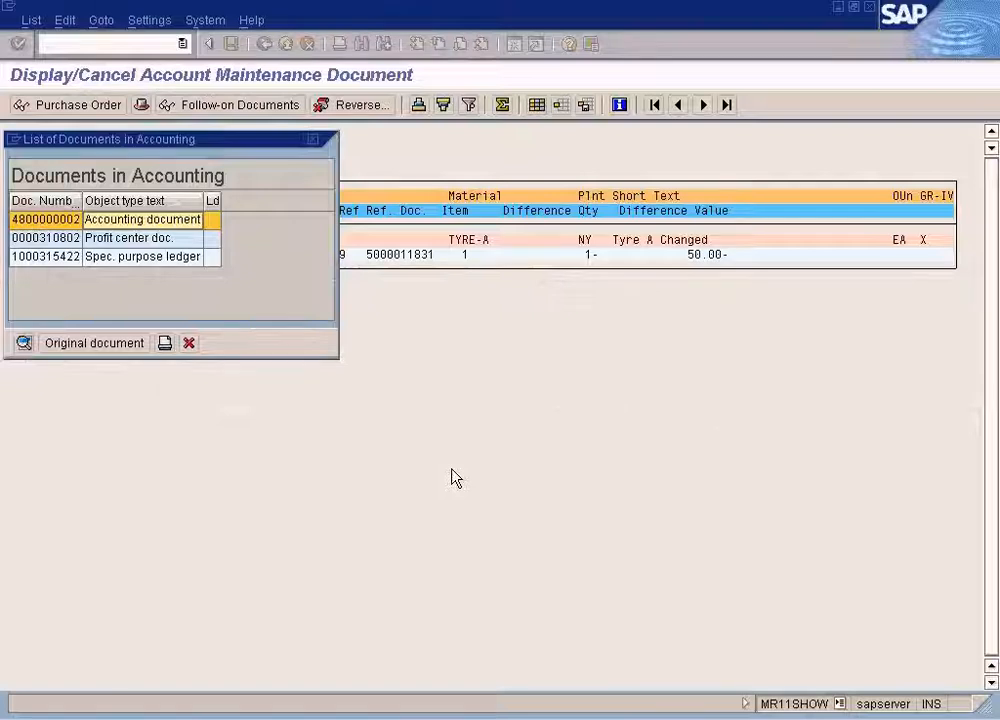
# Reopen the accounting document, compare its MM Price difference and GR/IR Clearing amounts, and return to the account maintenance document's initial screen
pyautogui.click(24, 343)
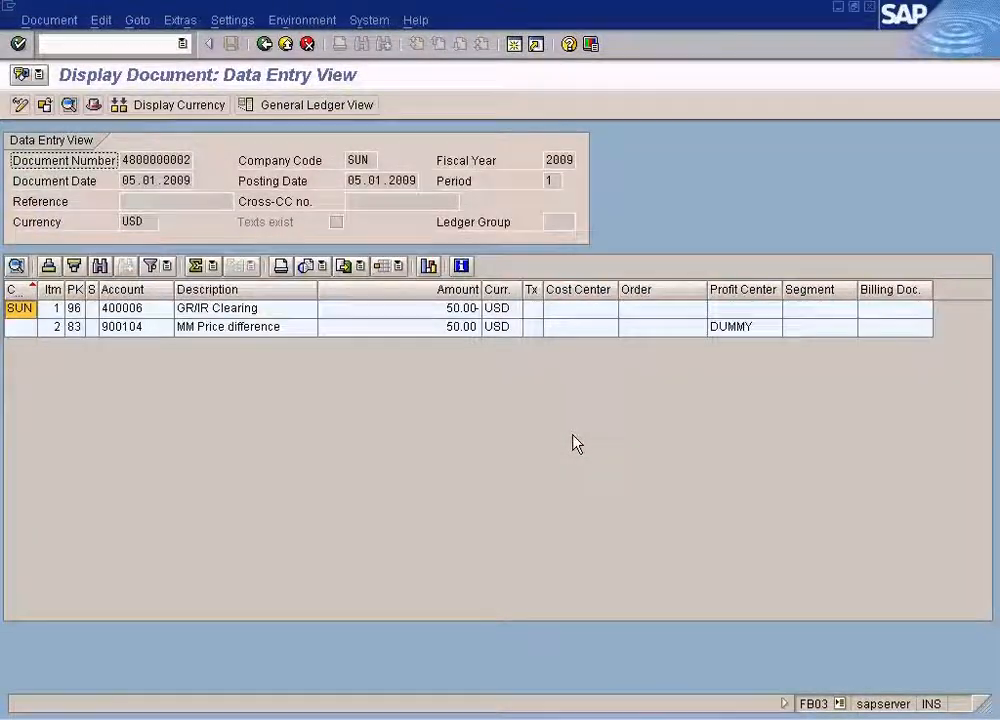
pyautogui.click(465, 330)
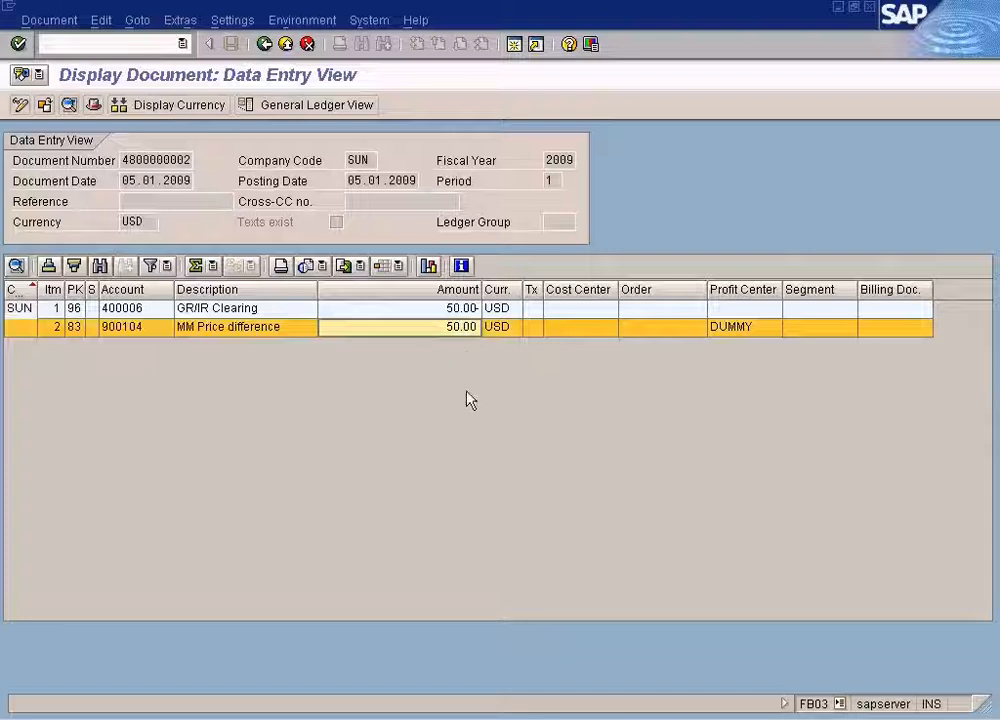
pyautogui.click(467, 311)
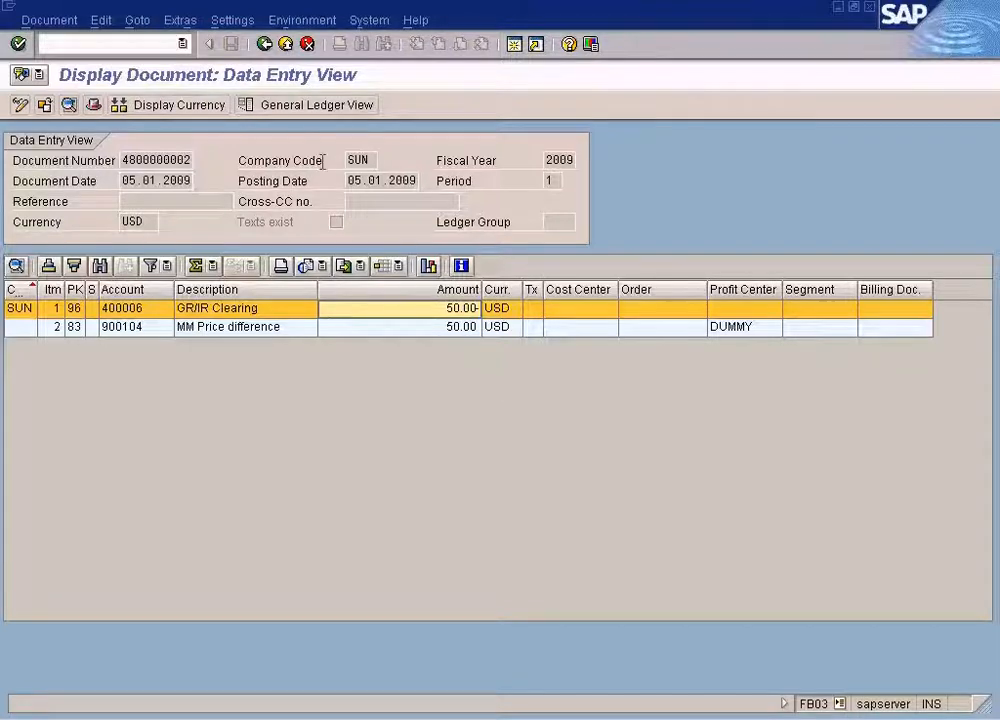
pyautogui.click(264, 43)
pyautogui.click(189, 344)
pyautogui.click(317, 718)
pyautogui.click(362, 569)
pyautogui.click(264, 43)
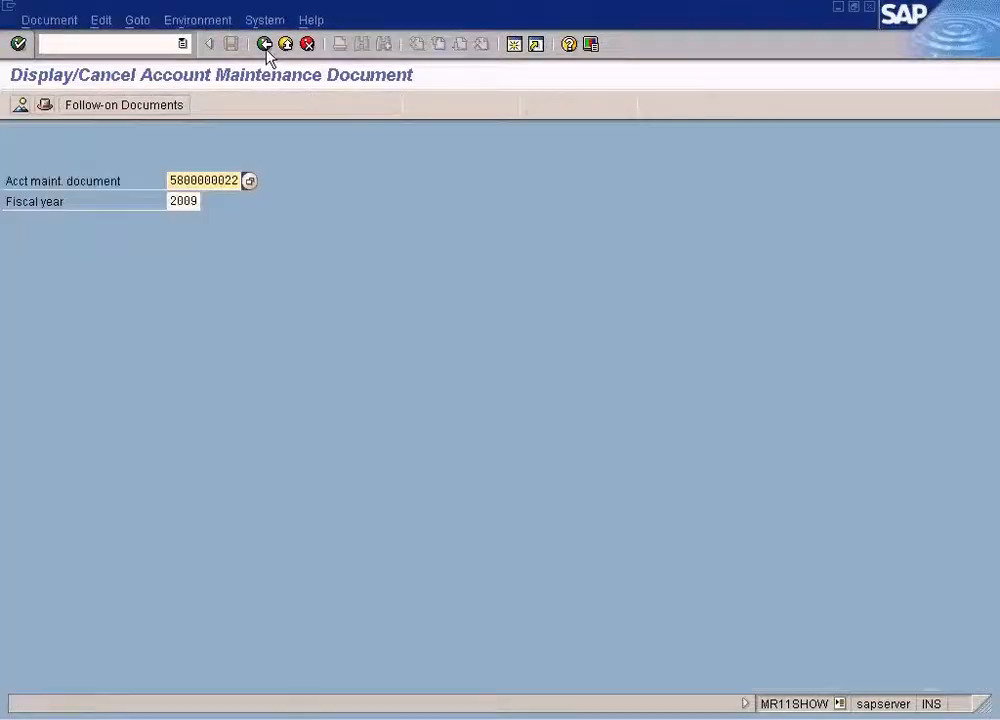
# List the GR/IR clearing items of company code SUN with both delivery surplus and invoice surplus selected
pyautogui.click(265, 45)
pyautogui.doubleClick(245, 405)
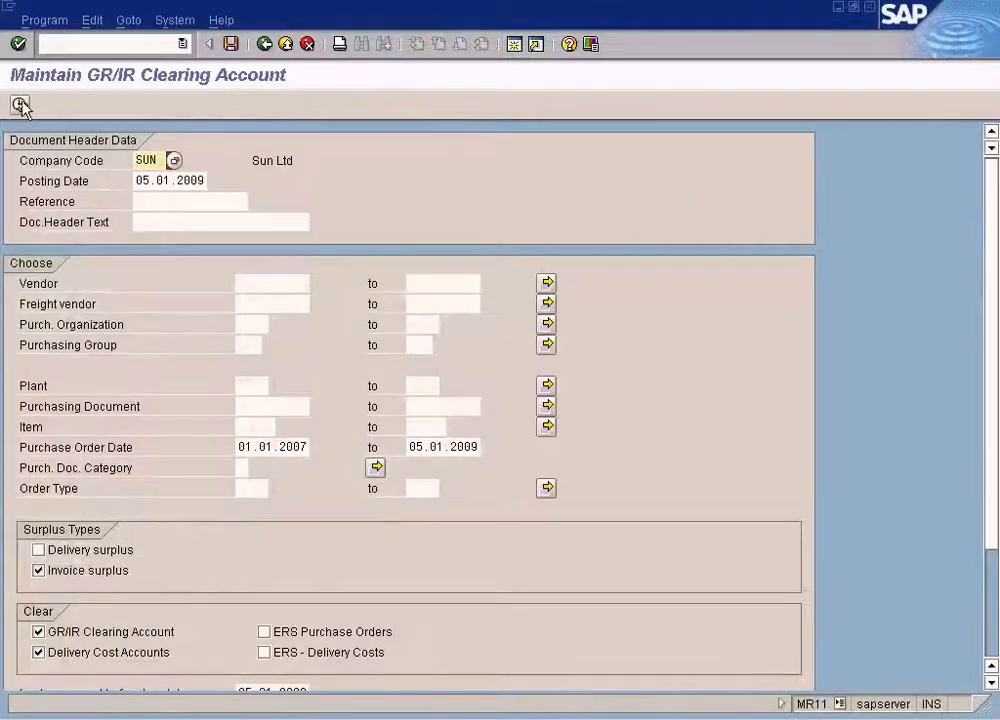
pyautogui.click(38, 549)
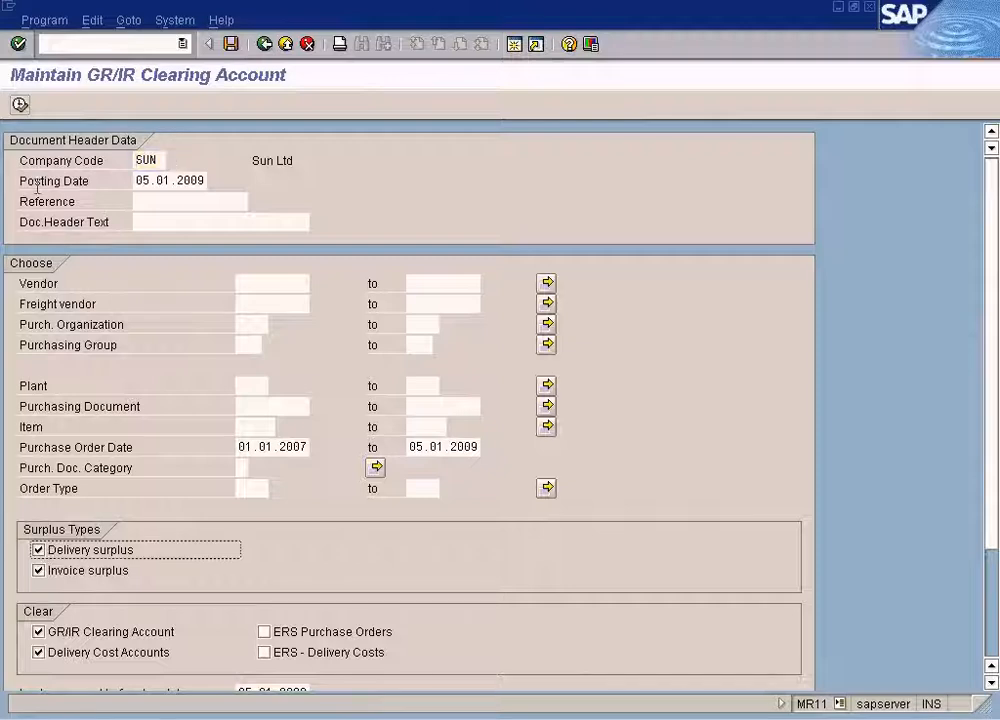
pyautogui.click(19, 104)
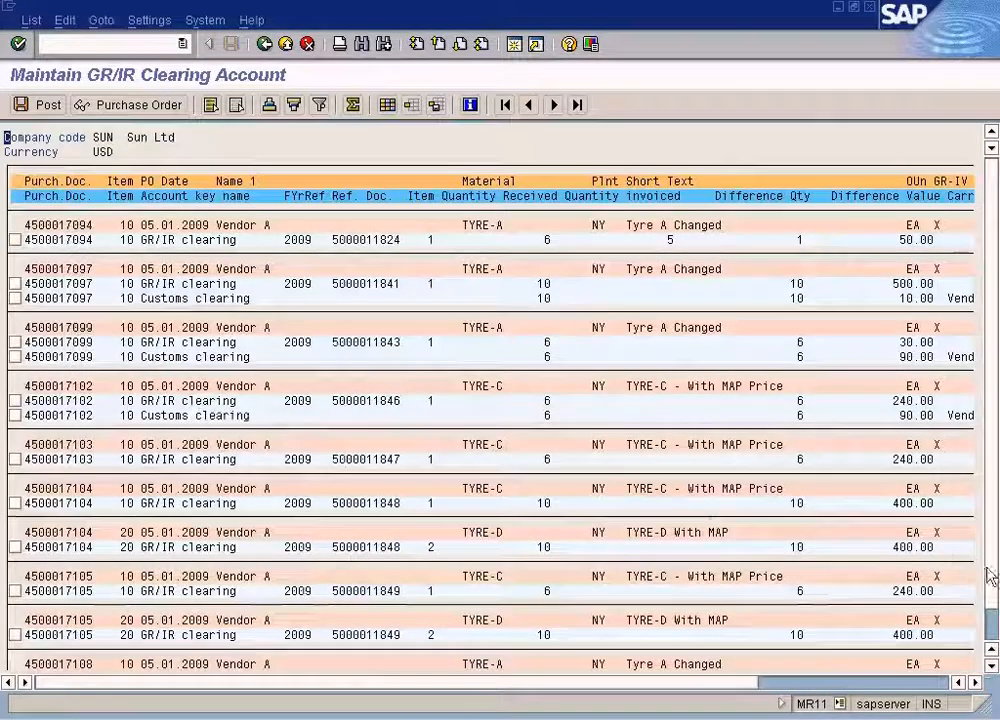
# Look through the listed clearing items and total the Difference Value column
pyautogui.click(993, 625)
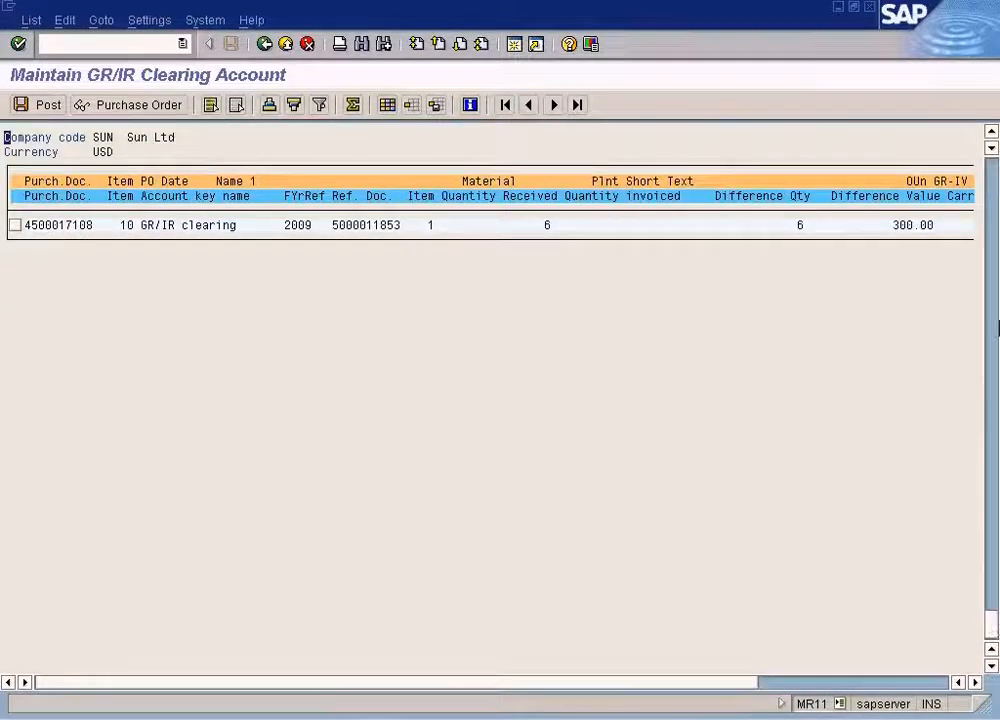
pyautogui.click(993, 131)
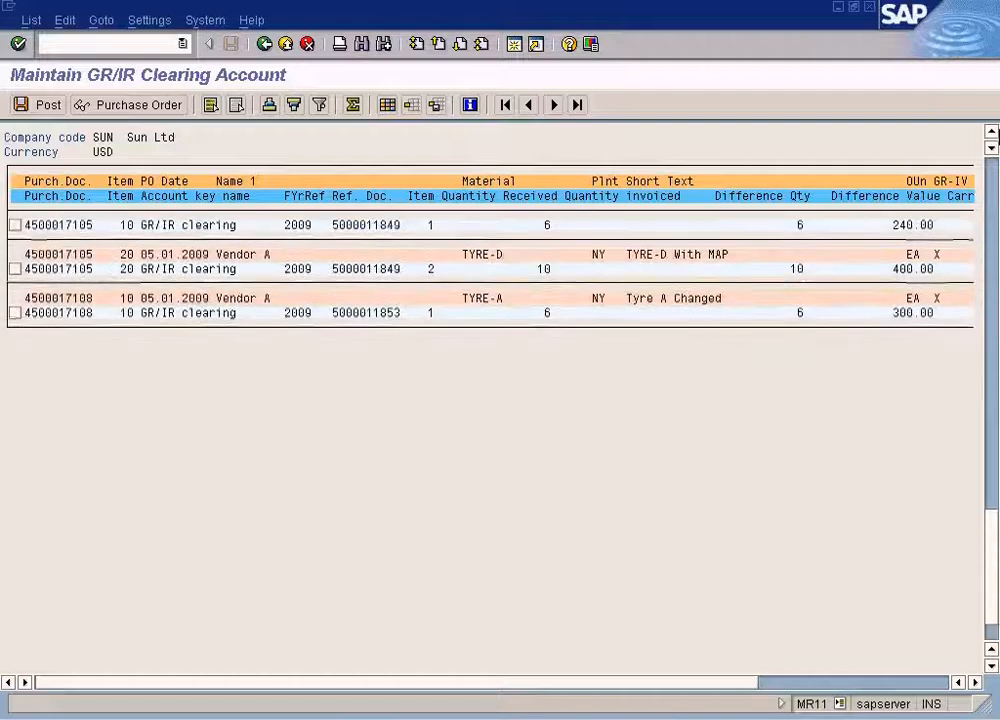
pyautogui.click(993, 131)
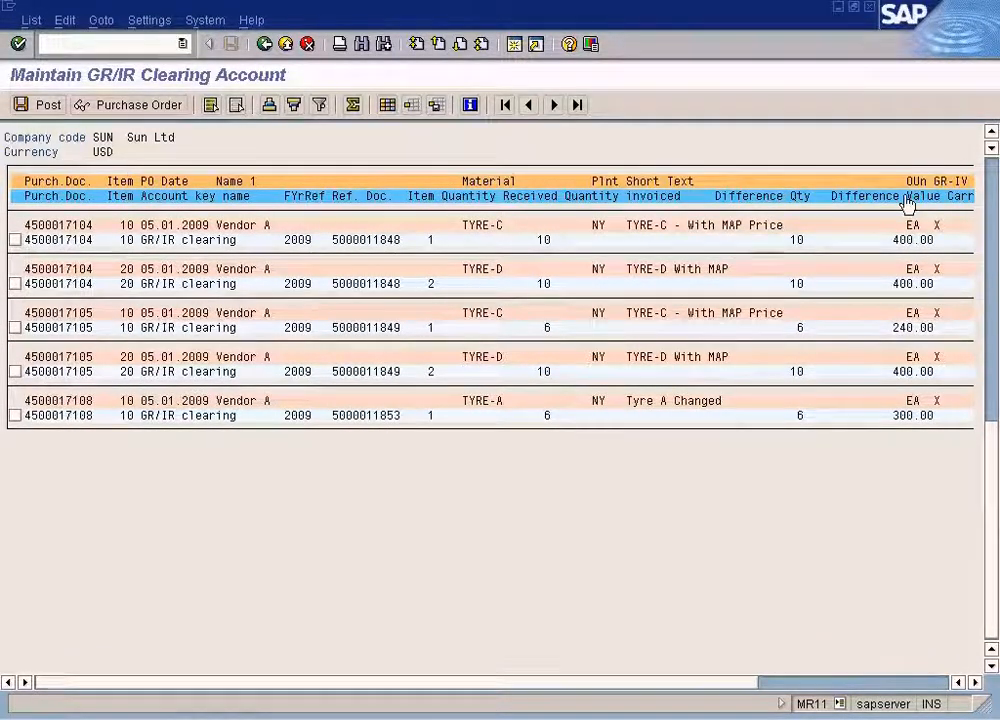
pyautogui.click(904, 197)
pyautogui.click(352, 106)
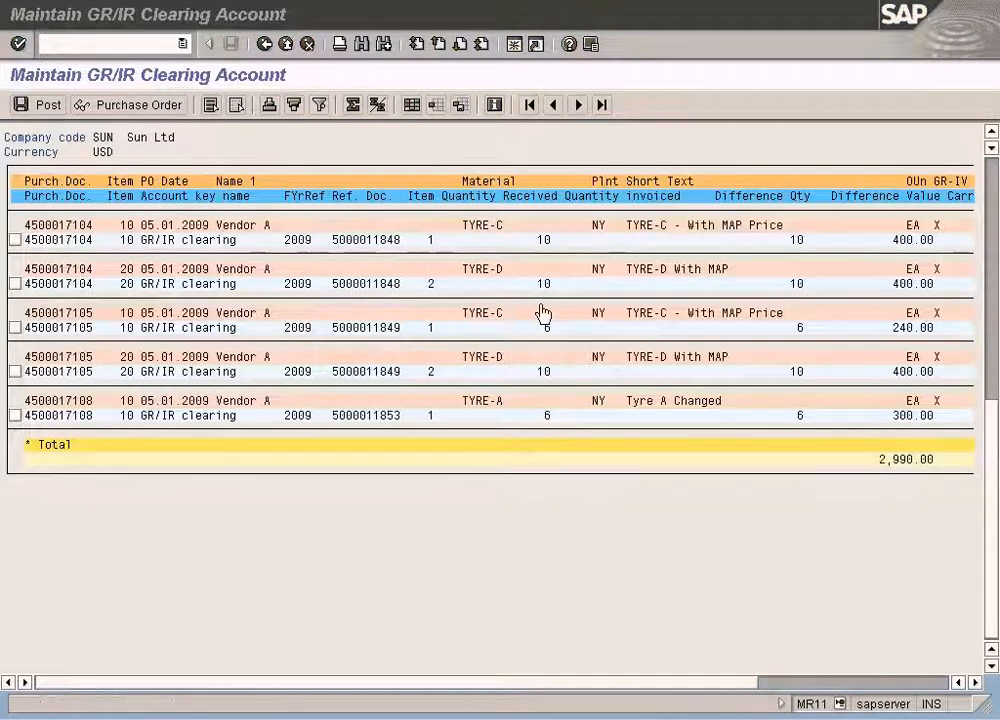
# Open the Display Balances function for general ledger accounts under Financial Accounting
pyautogui.press('F3')
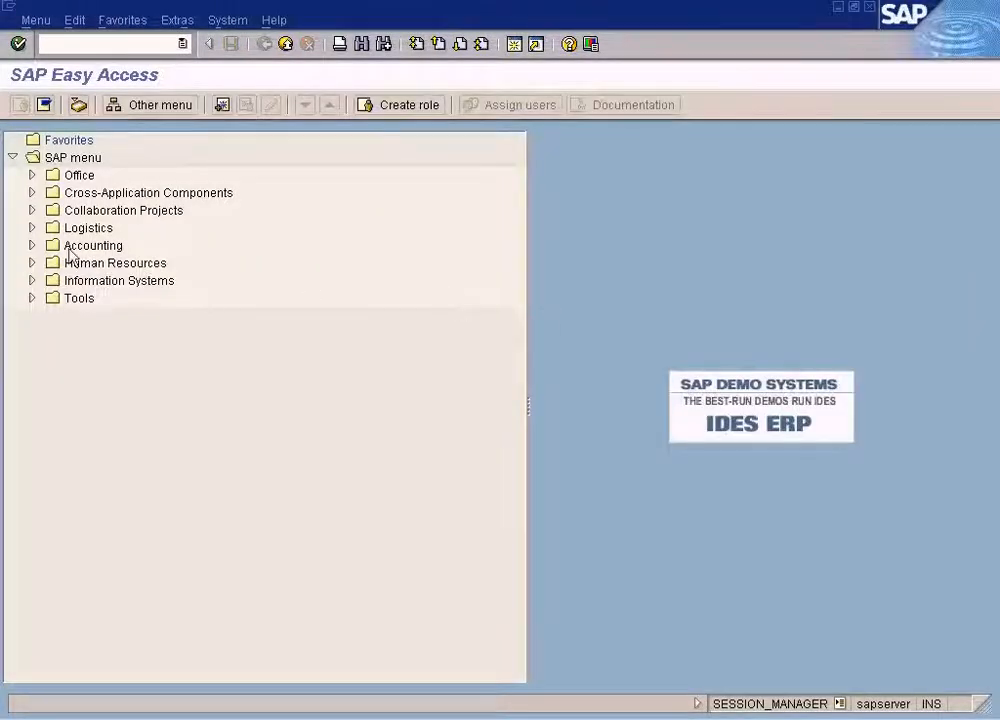
pyautogui.click(32, 247)
pyautogui.click(51, 264)
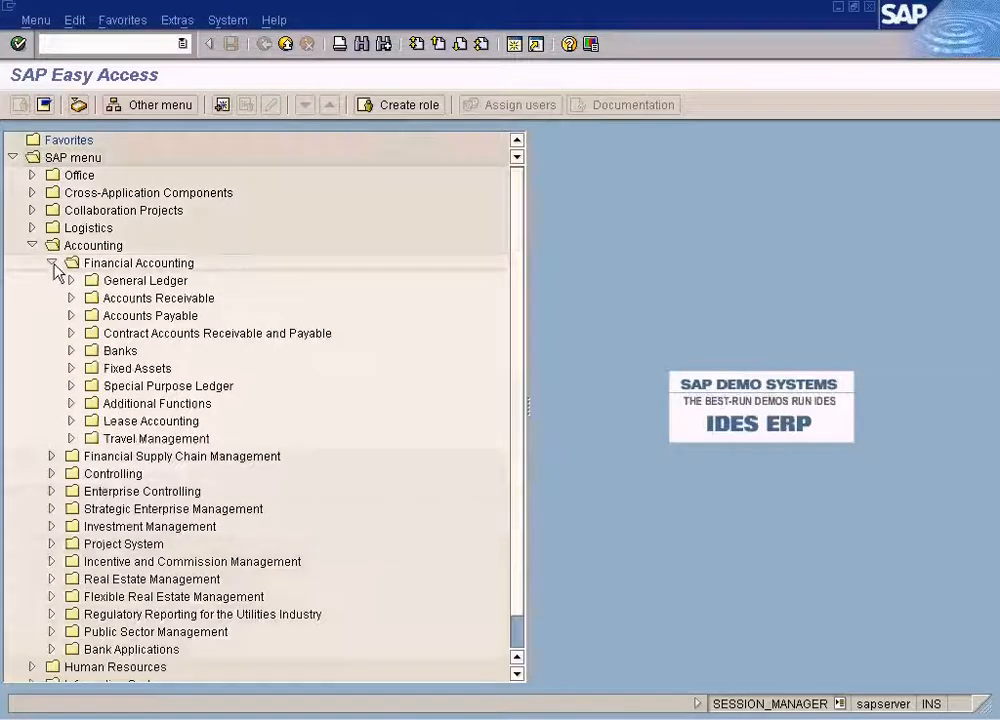
pyautogui.click(70, 281)
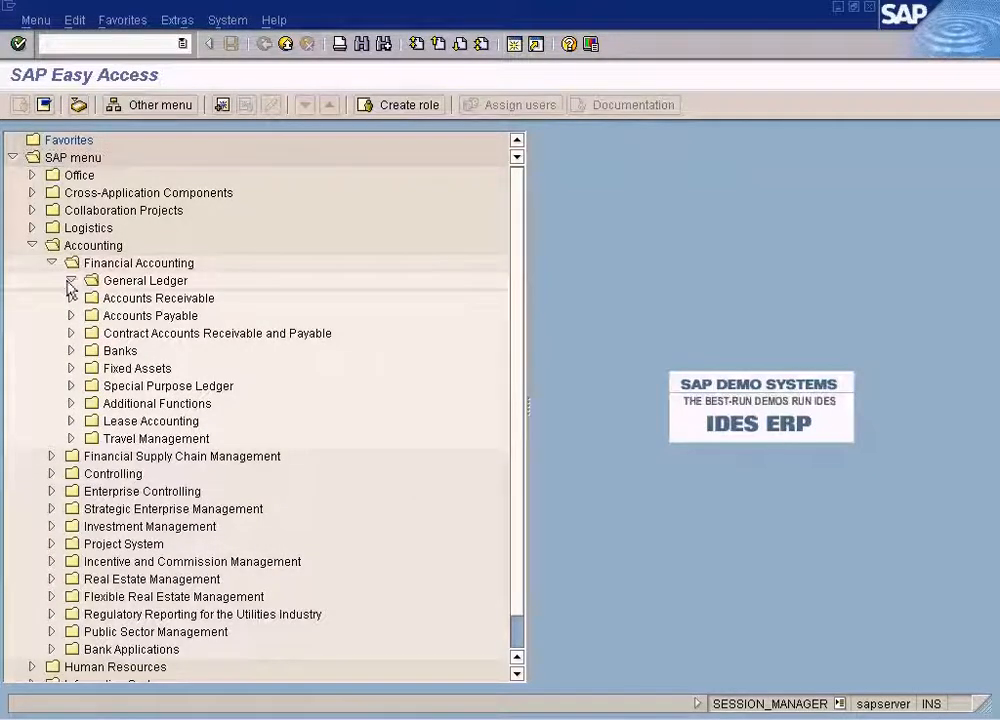
pyautogui.click(90, 333)
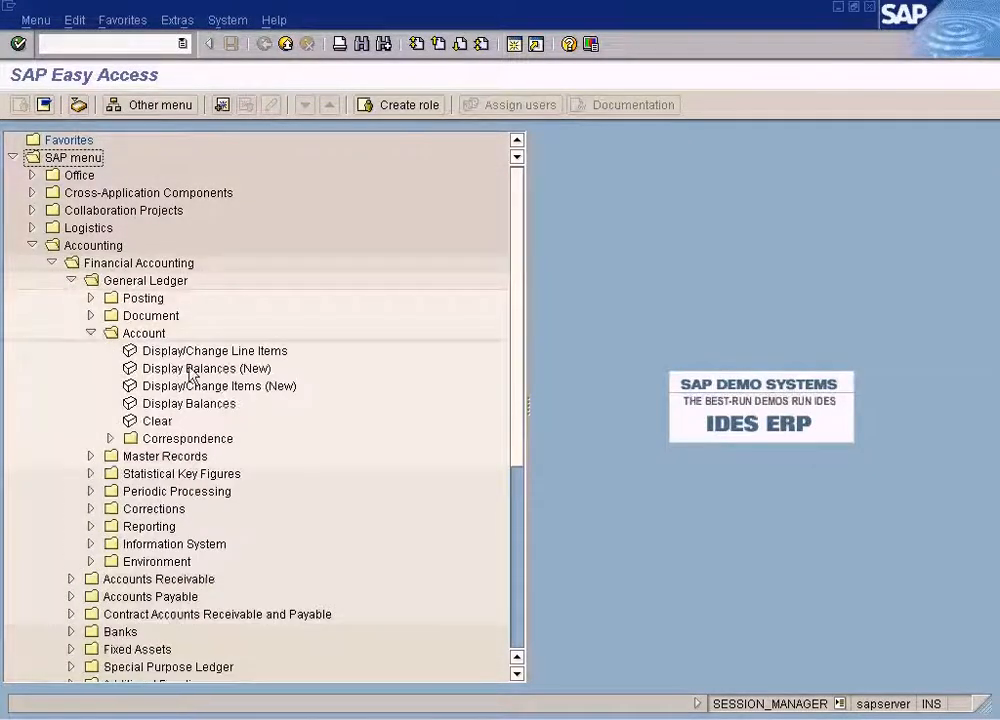
pyautogui.doubleClick(204, 401)
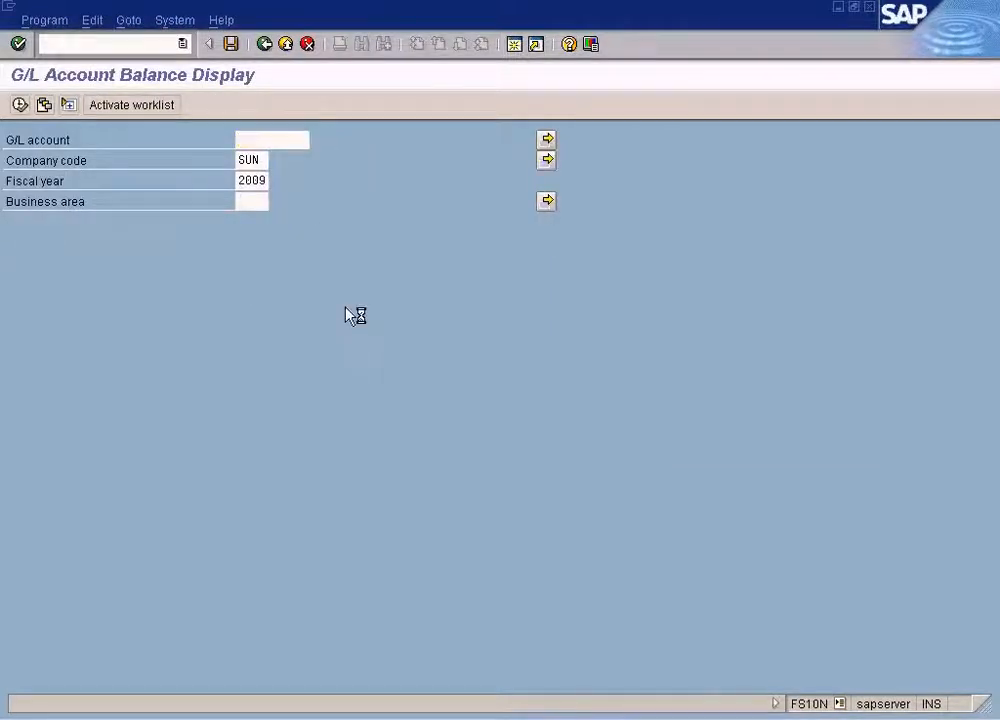
# Choose the GR/IR Clearing account and display its balances for company code SUN in fiscal year 2009
pyautogui.press('F4')
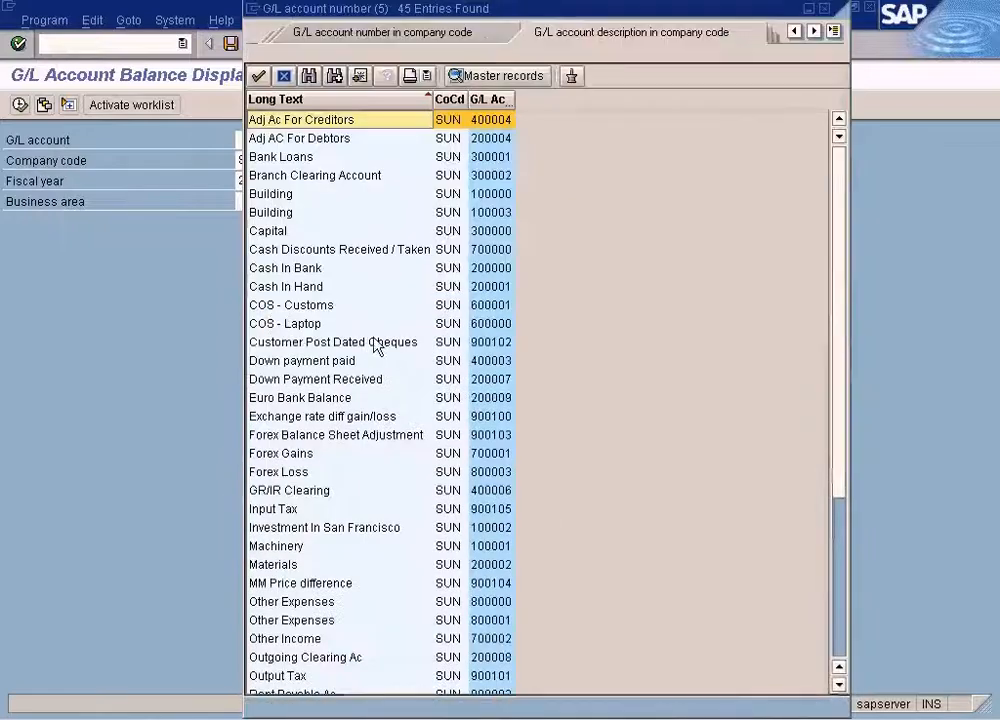
pyautogui.click(328, 104)
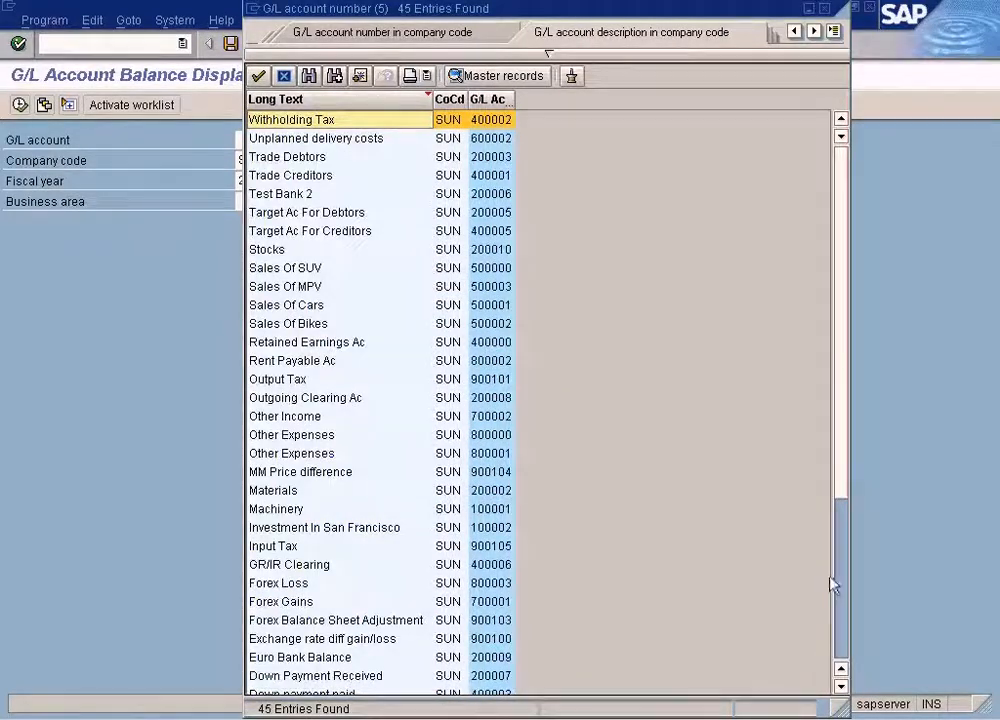
pyautogui.doubleClick(341, 566)
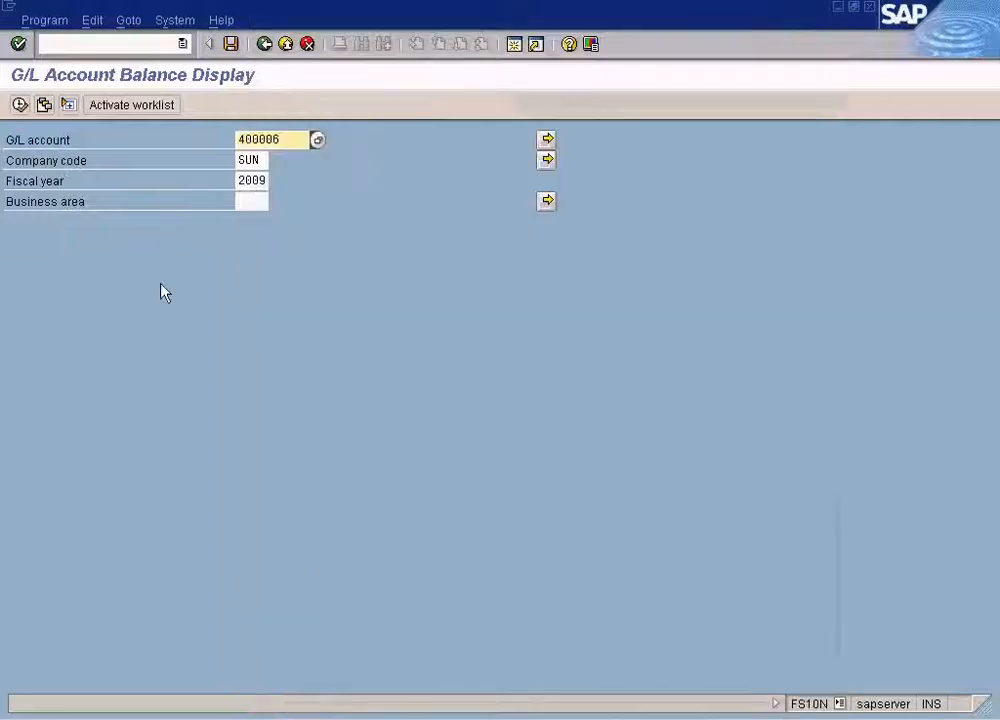
pyautogui.click(19, 104)
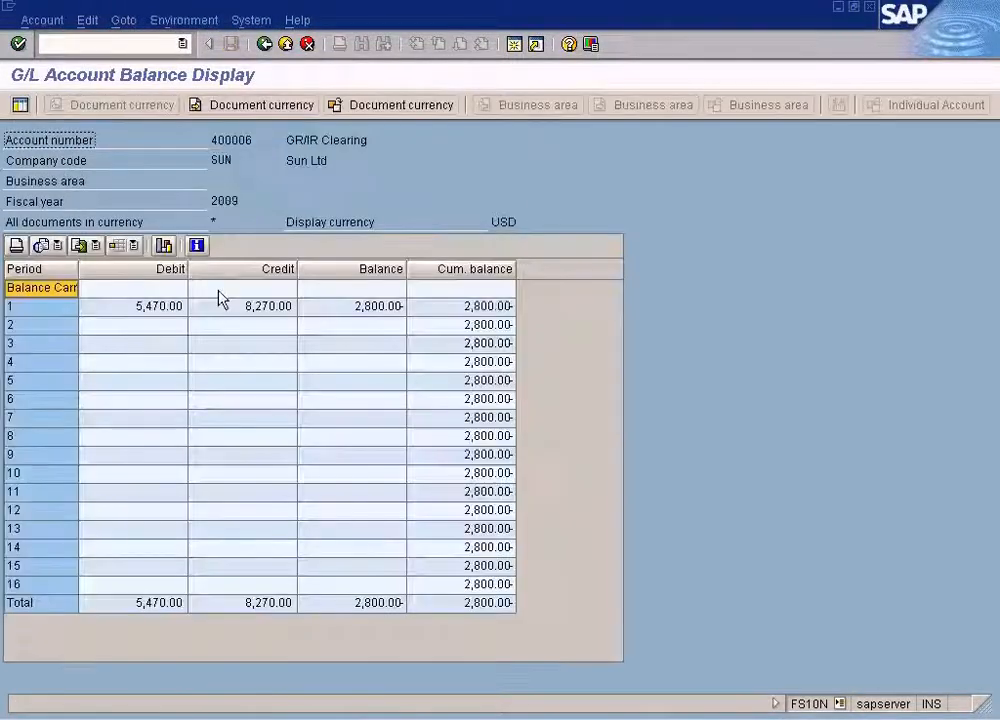
# Compare the GR/IR Clearing account's period 1 cumulative balance with the total difference value of the clearing list
pyautogui.doubleClick(490, 476)
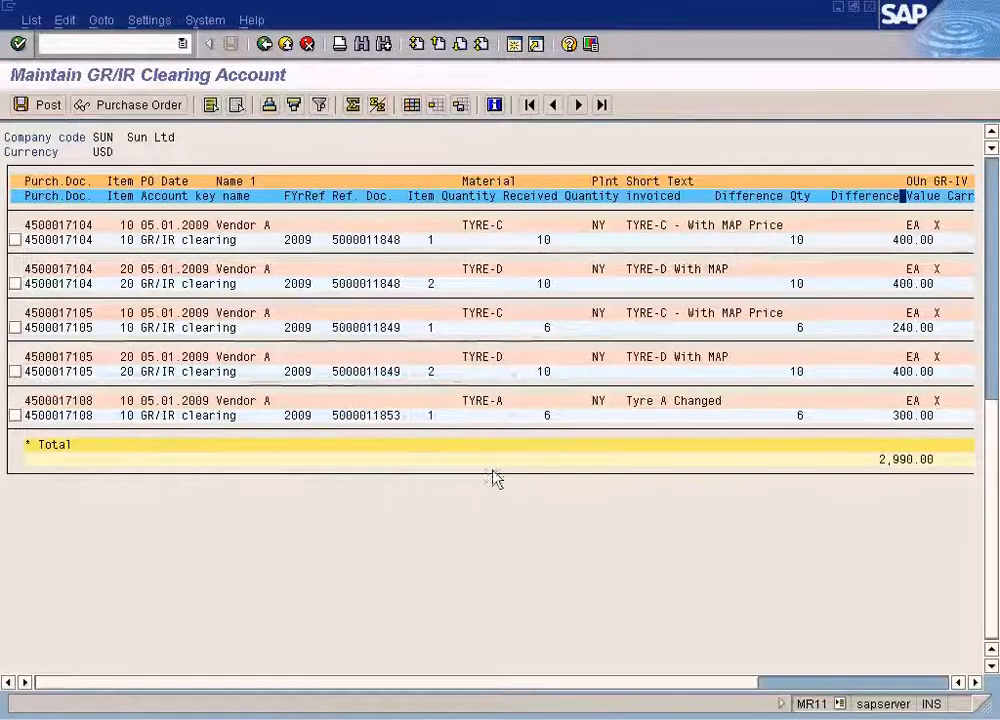
pyautogui.press('F3')
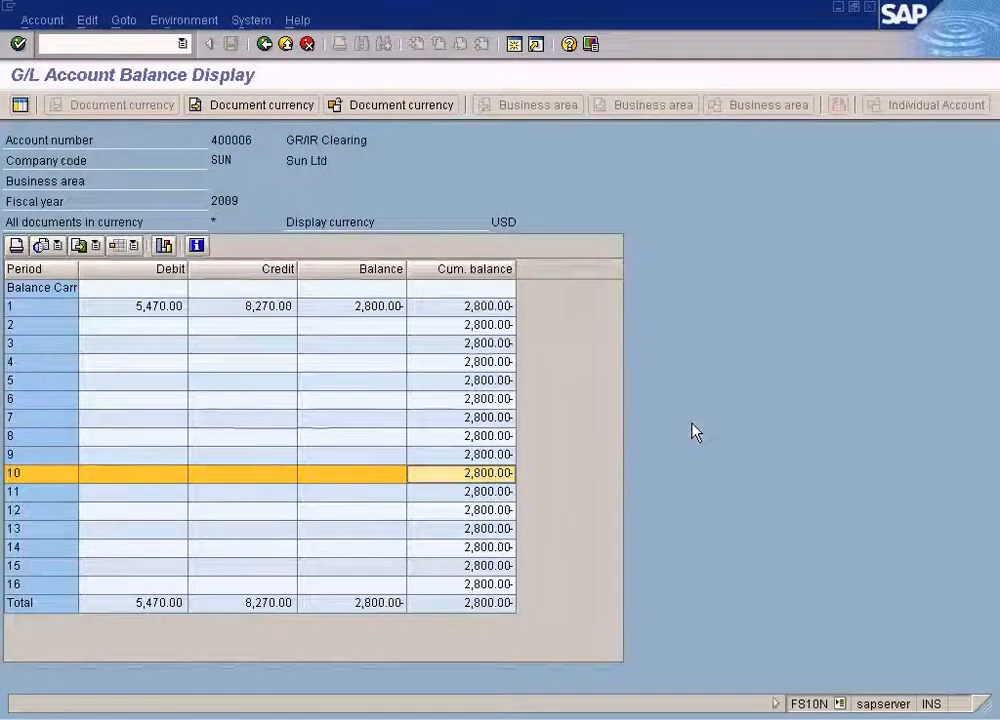
pyautogui.click(486, 309)
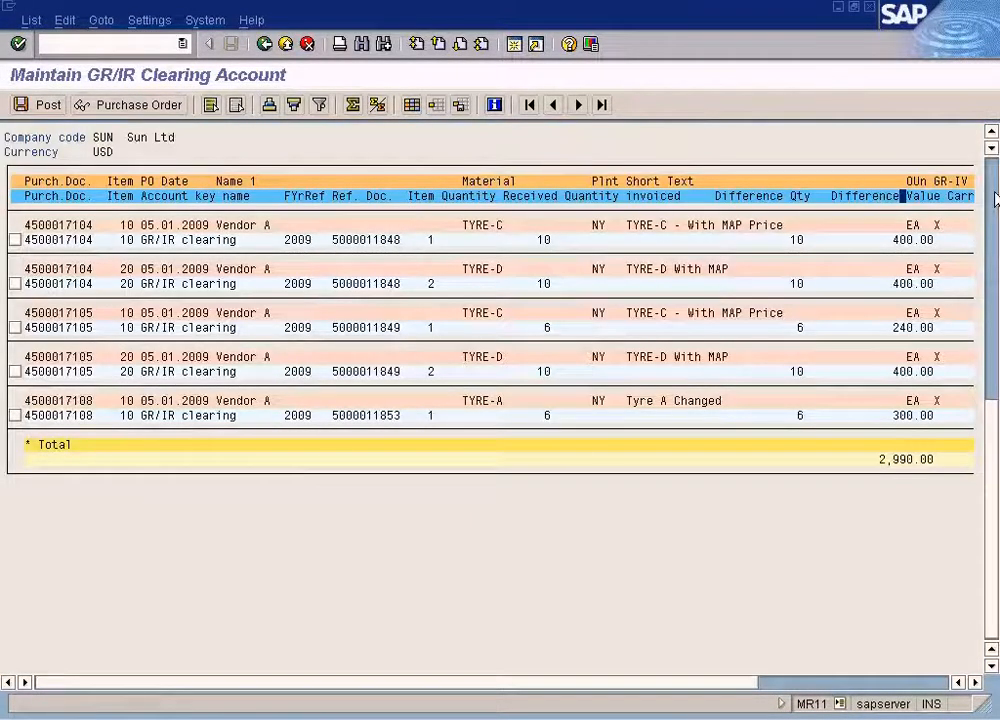
pyautogui.scroll(5, 995, 200)
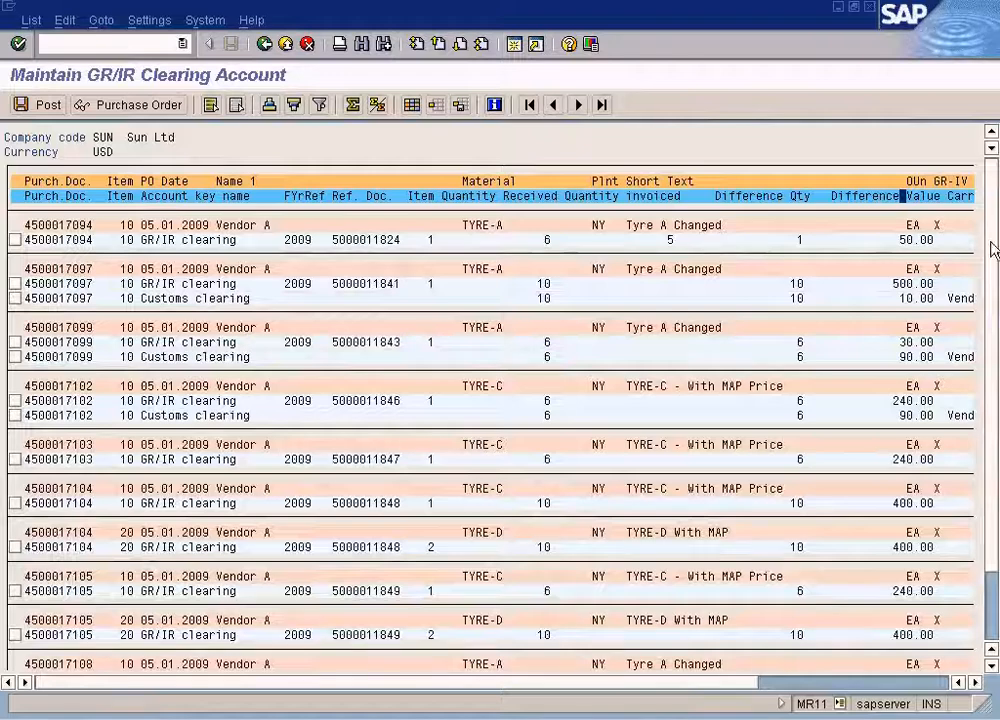
pyautogui.scroll(-3, 960, 424)
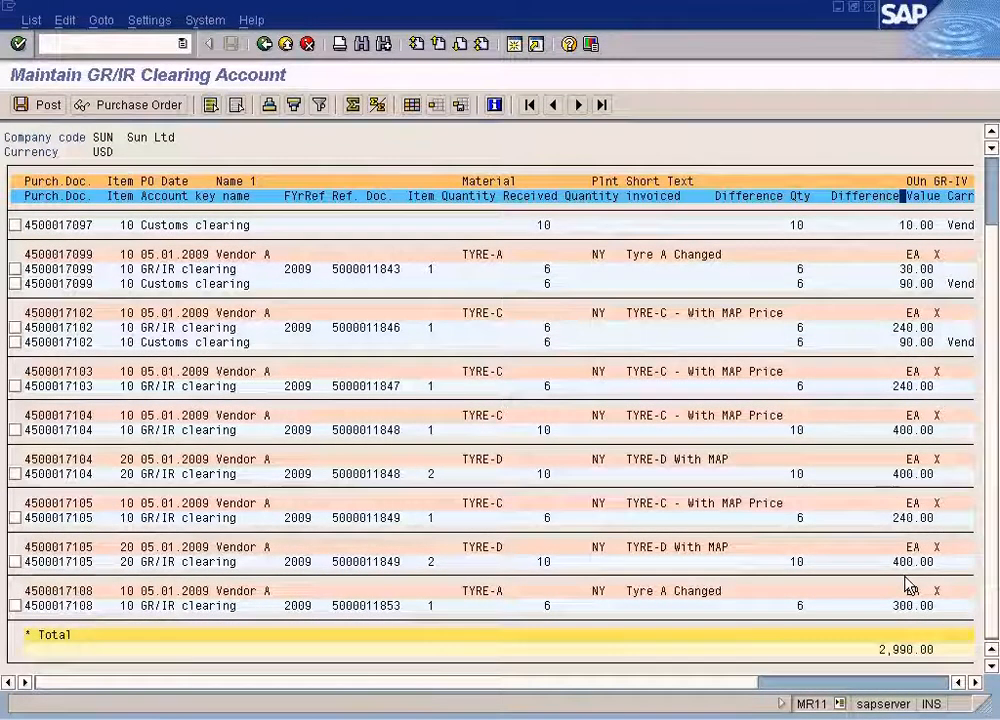
pyautogui.hotkey('alt', 'Tab')
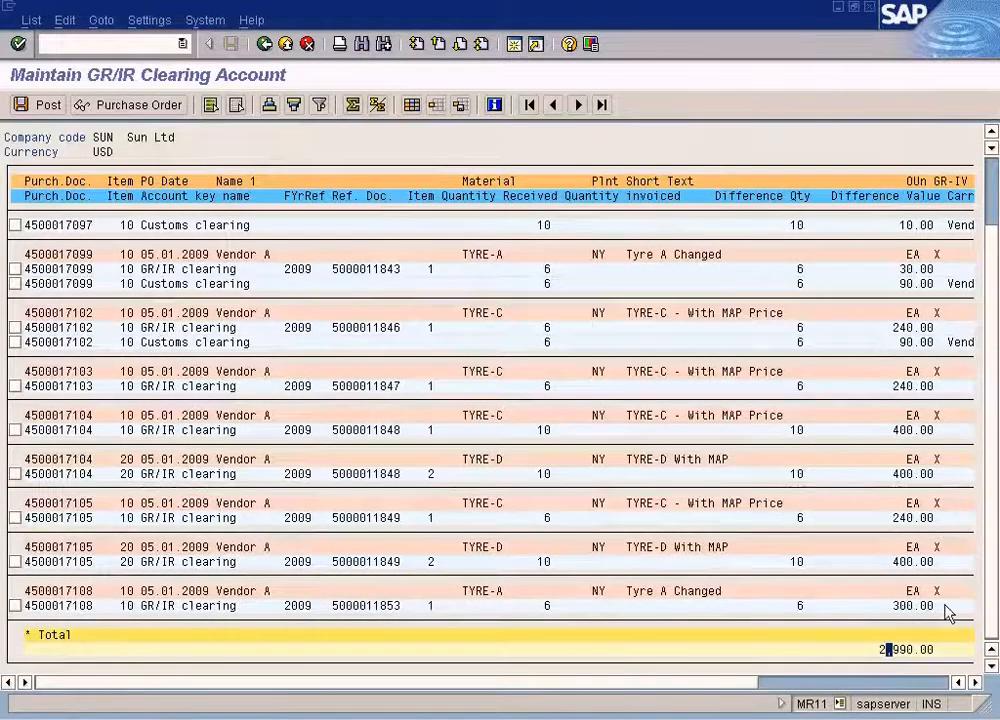
pyautogui.click(993, 210)
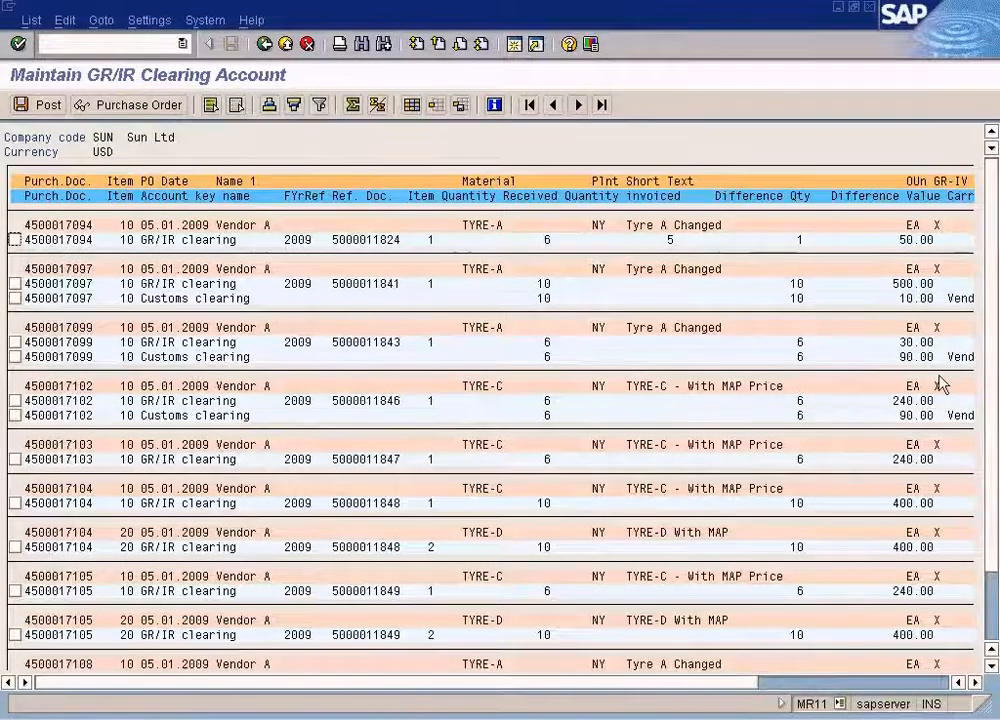
# Check the clearing list's total again and review the difference values of its individual purchase order items against the account balance
pyautogui.hotkey('alt', 'Tab')
pyautogui.hotkey('alt', 'Tab')
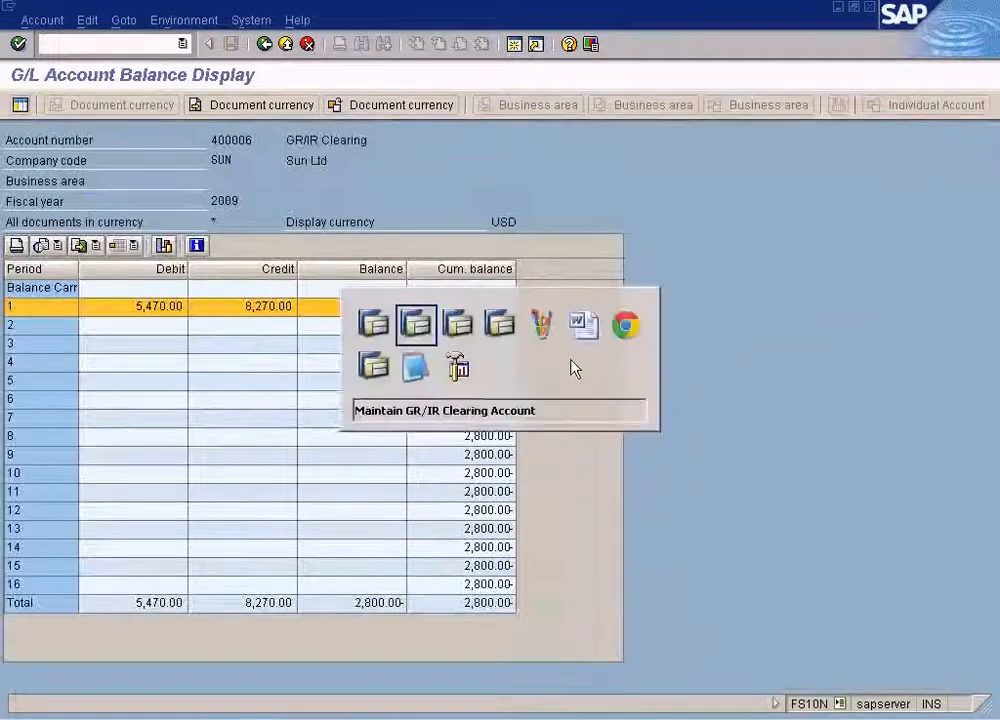
pyautogui.click(992, 618)
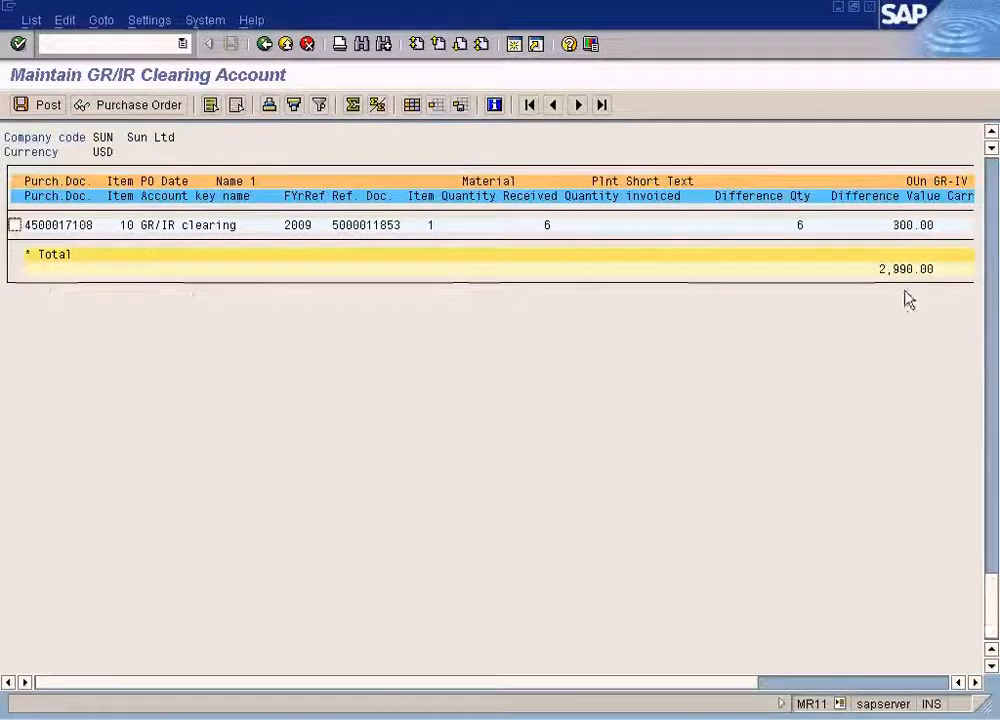
pyautogui.click(992, 132)
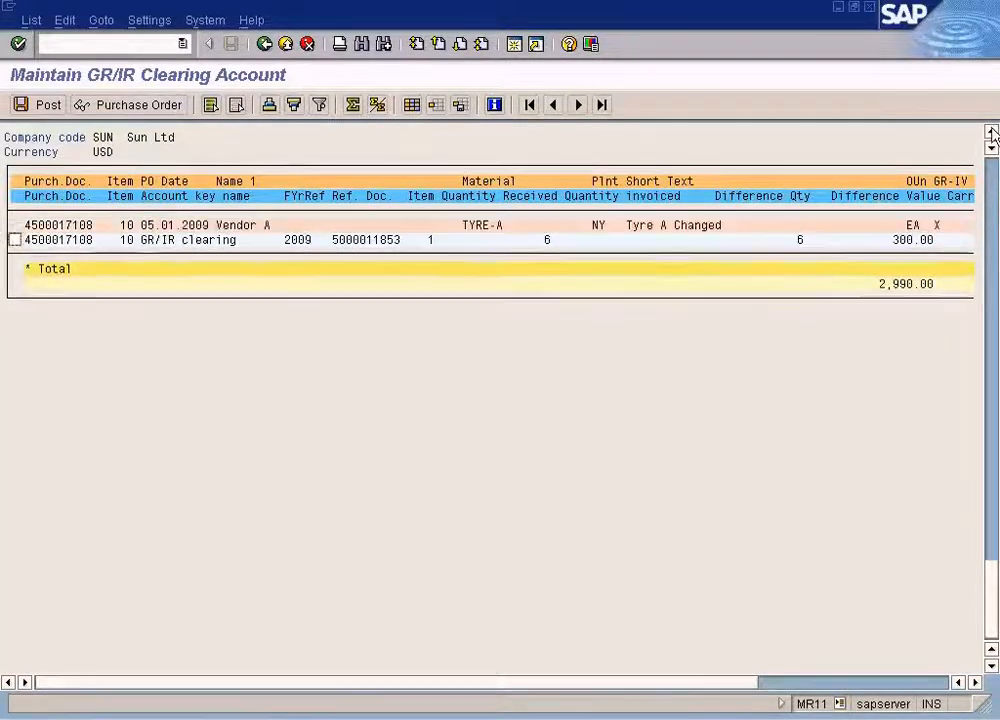
pyautogui.click(992, 132)
pyautogui.click(992, 132)
pyautogui.click(992, 132)
pyautogui.click(992, 132)
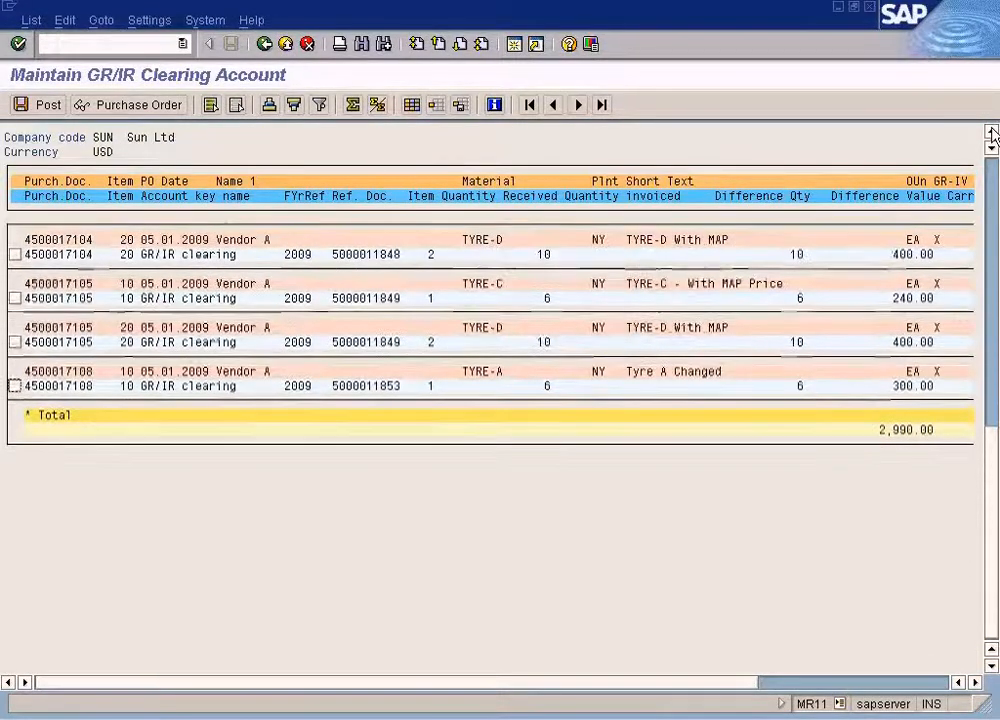
pyautogui.scroll(5, 964, 261)
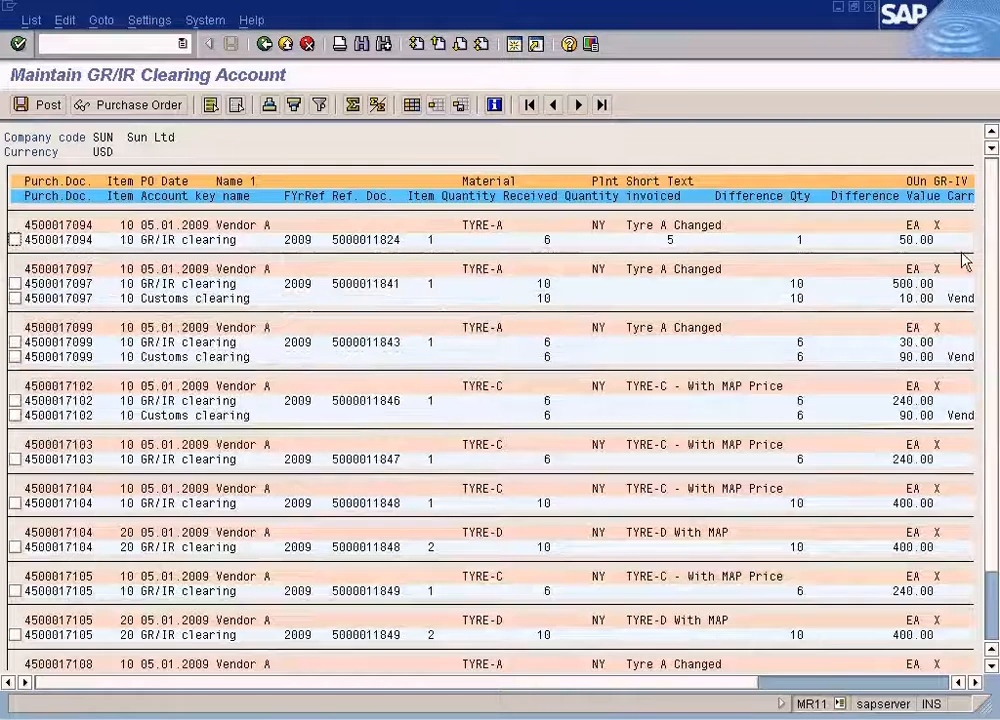
# Leave the clearing list without posting and examine the variance limits and processing options on its selection screen
pyautogui.click(264, 44)
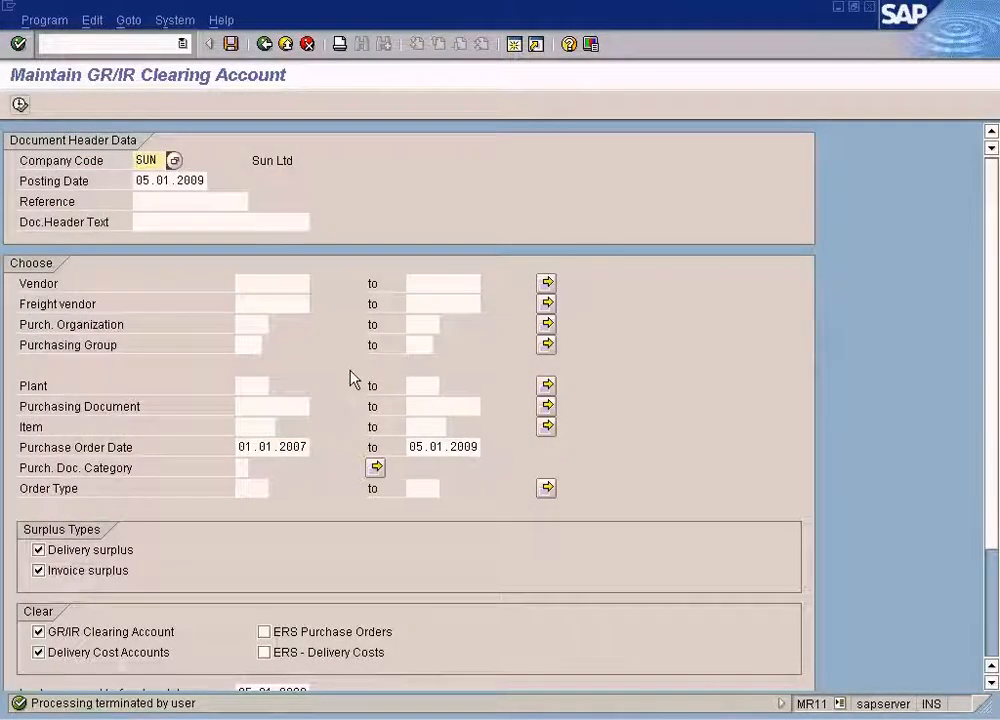
pyautogui.moveTo(995, 482); pyautogui.dragTo(997, 604)
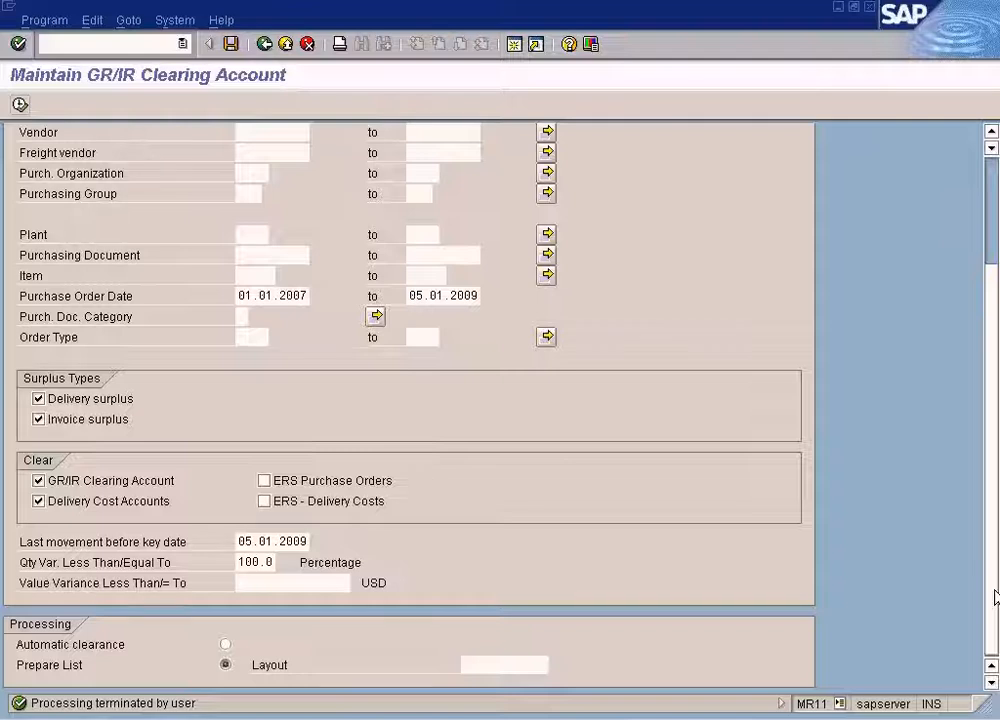
pyautogui.scroll(3, 995, 597)
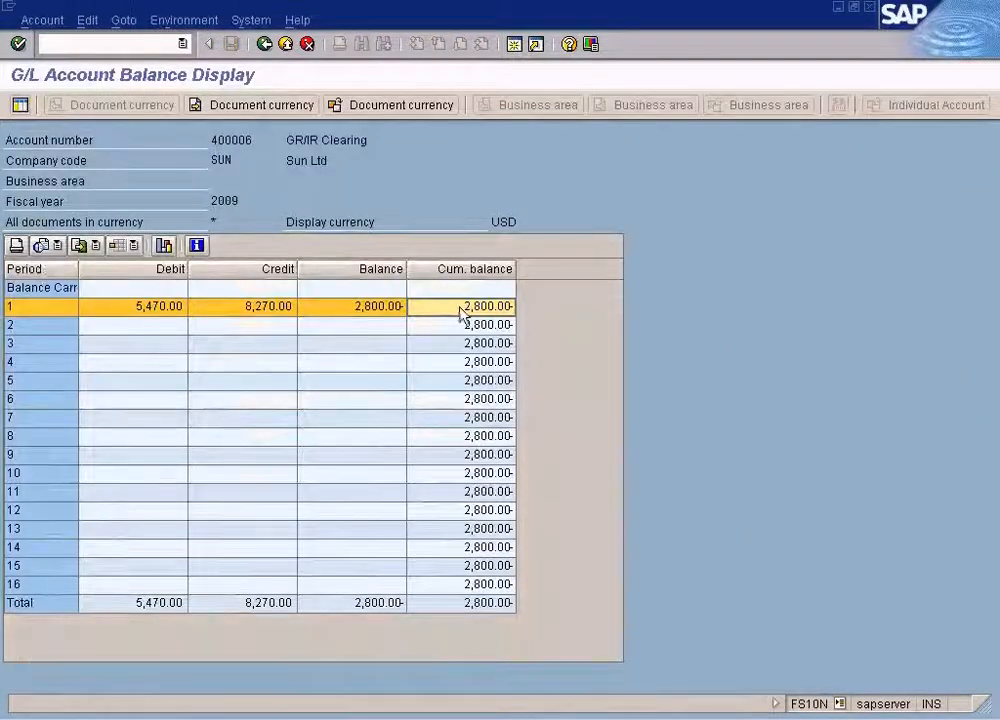
# Try to display the line items behind the GR/IR Clearing account's period 1 balance, and return to the clearing selection screen
pyautogui.doubleClick(460, 313)
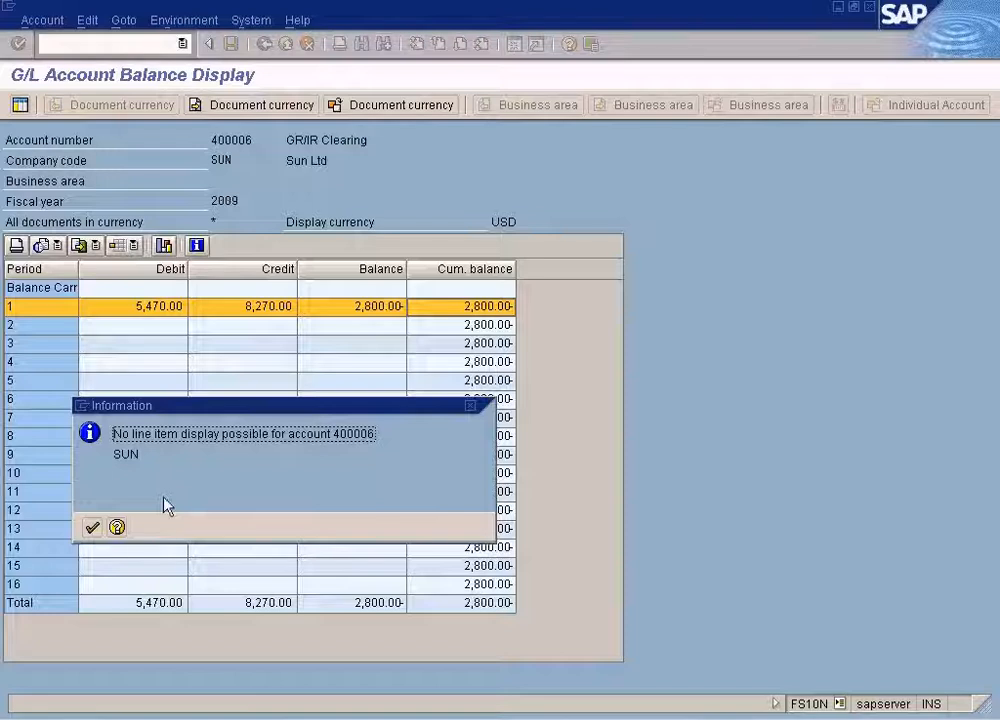
pyautogui.click(92, 527)
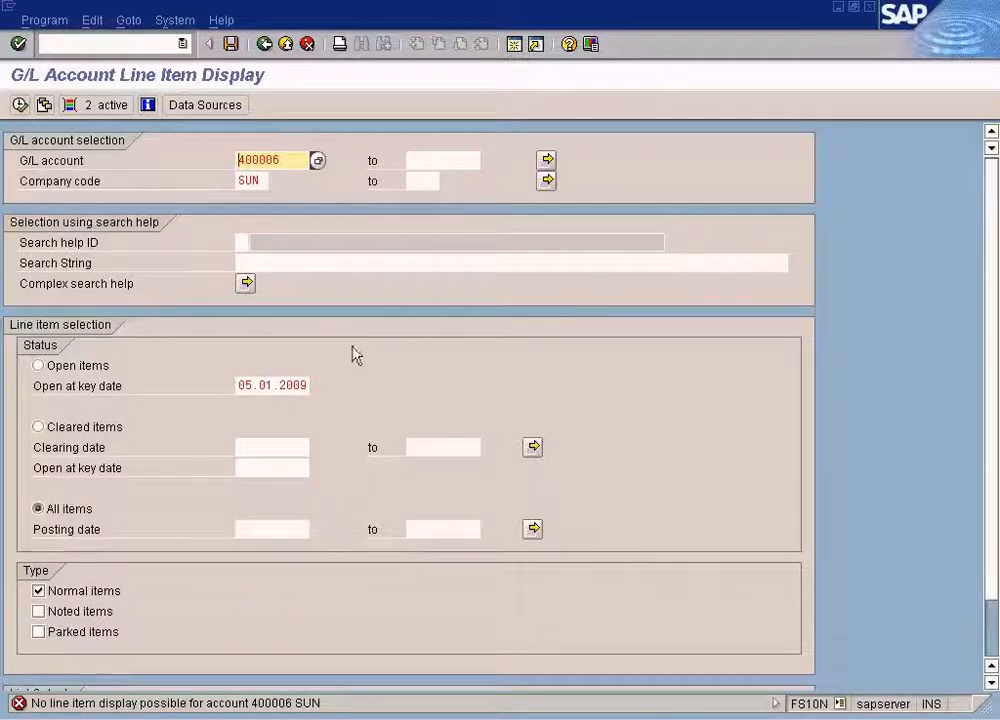
pyautogui.click(267, 47)
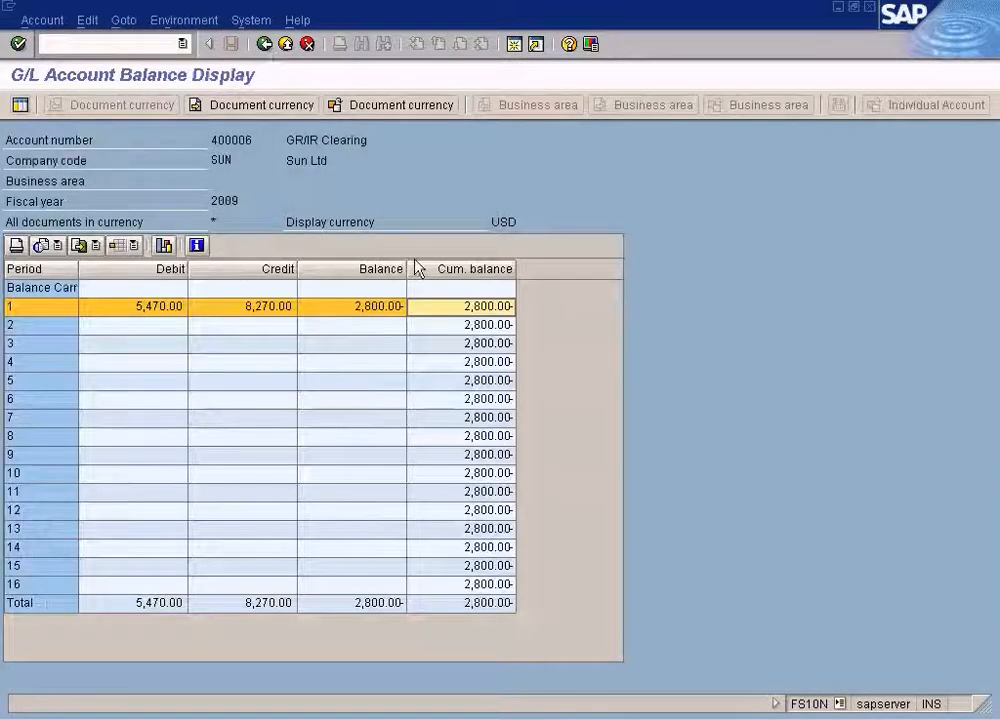
pyautogui.hotkey('alt', 'Tab')
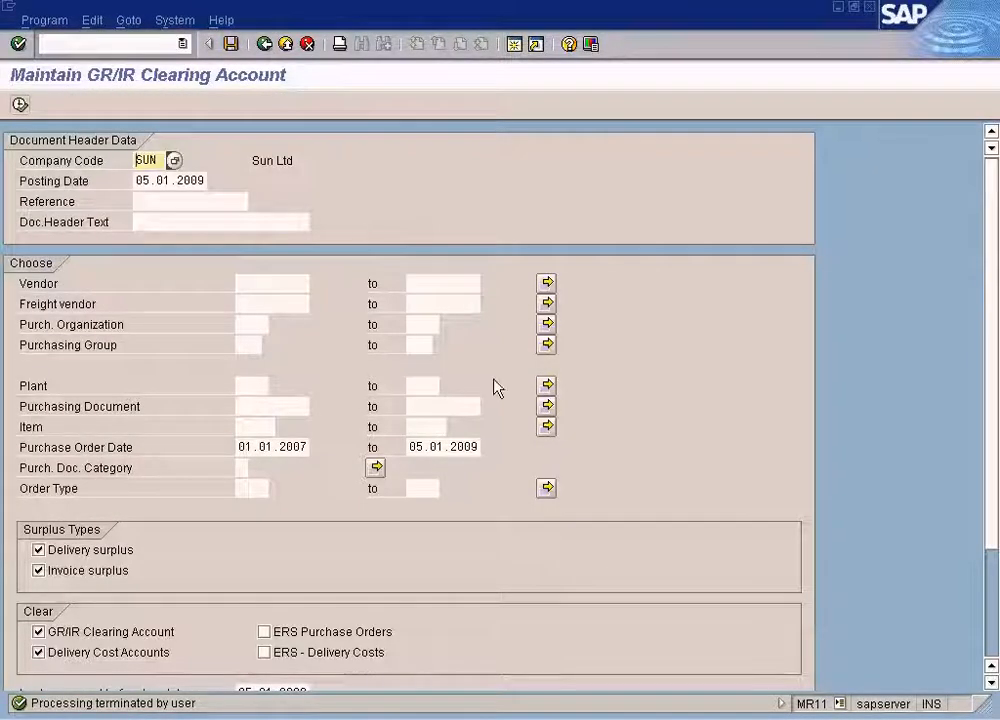
# Check the GR/IR Clearing account's period 1 credit in the G/L balance display, and return to the clearing selection screen
pyautogui.click(264, 43)
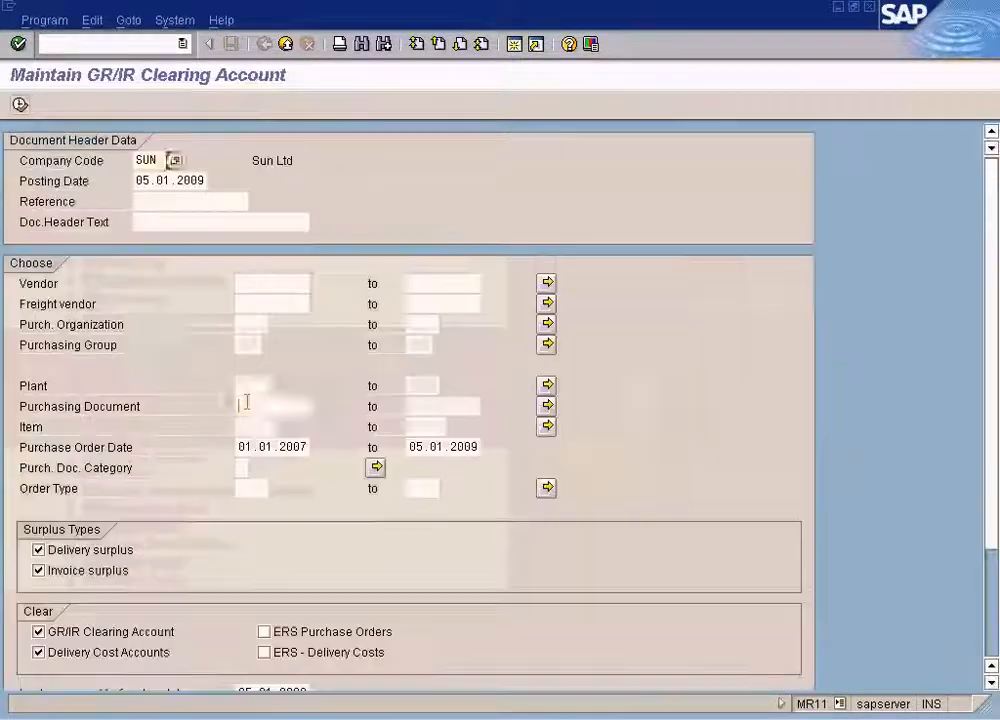
pyautogui.doubleClick(227, 404)
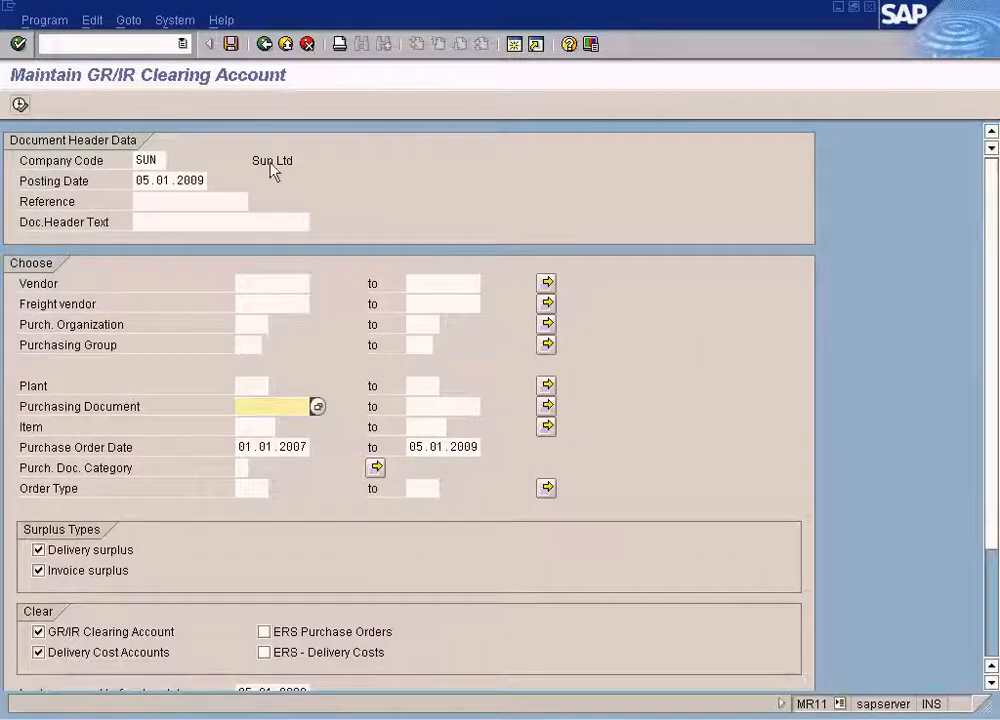
pyautogui.click(264, 43)
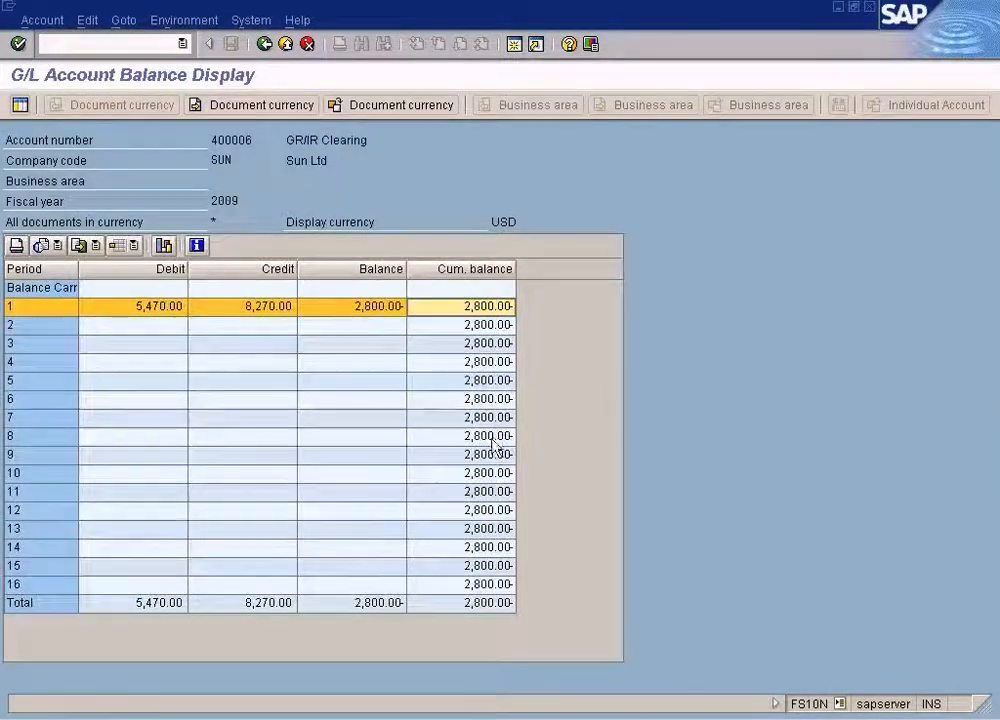
pyautogui.click(258, 310)
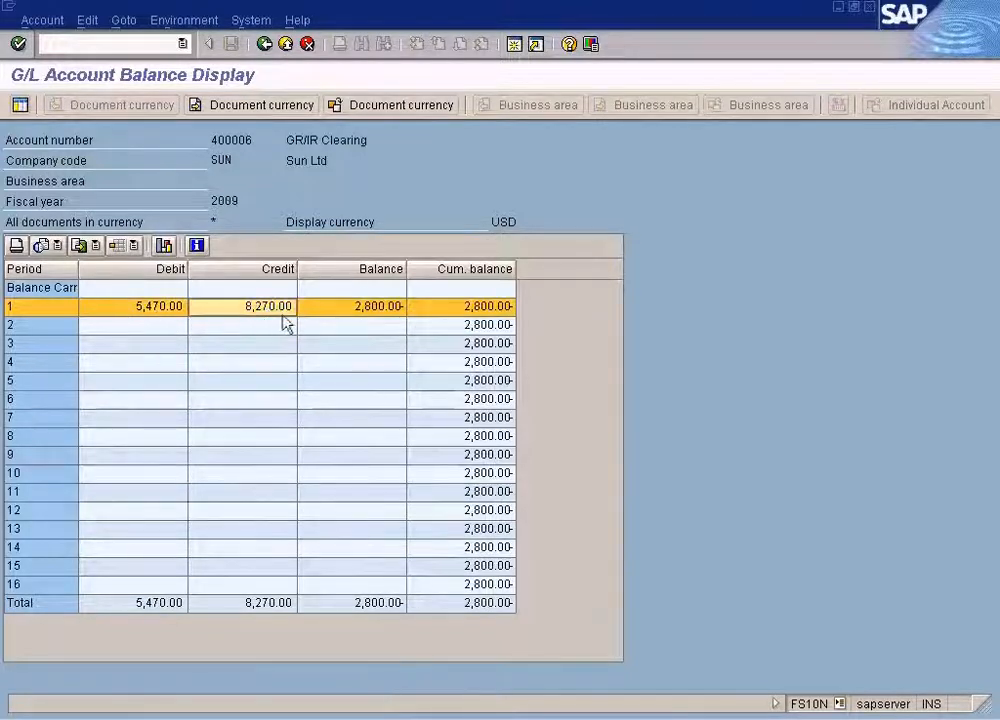
pyautogui.click(264, 43)
pyautogui.doubleClick(240, 404)
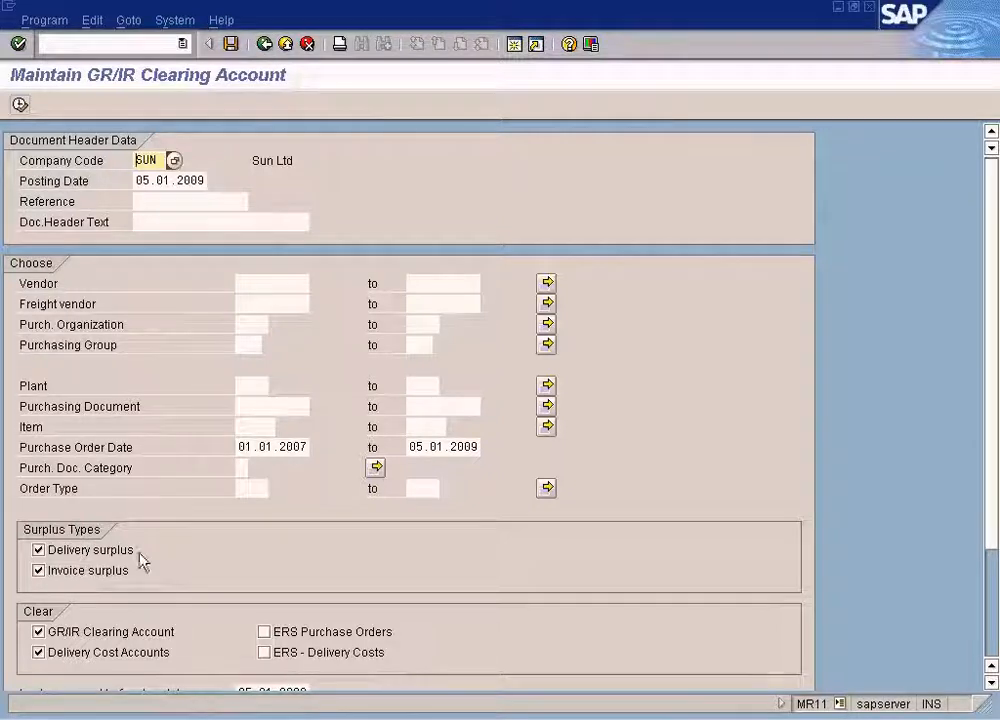
# Exclude invoice surpluses from the selection and generate the GR/IR clearing list for delivery surpluses only
pyautogui.click(121, 573)
pyautogui.click(21, 106)
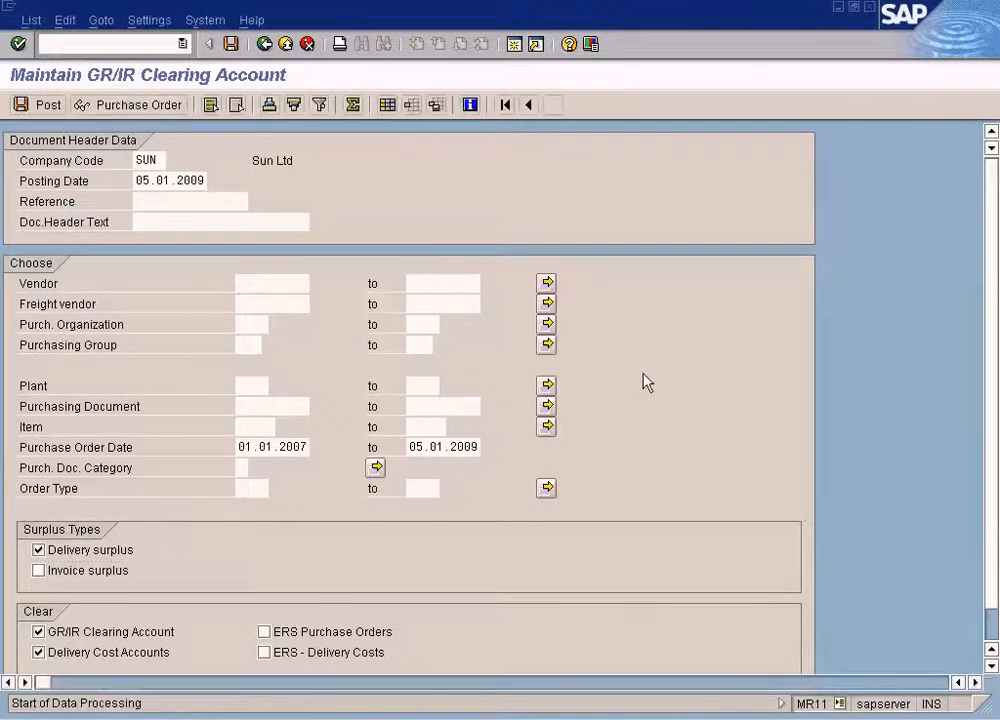
pyautogui.click(991, 615)
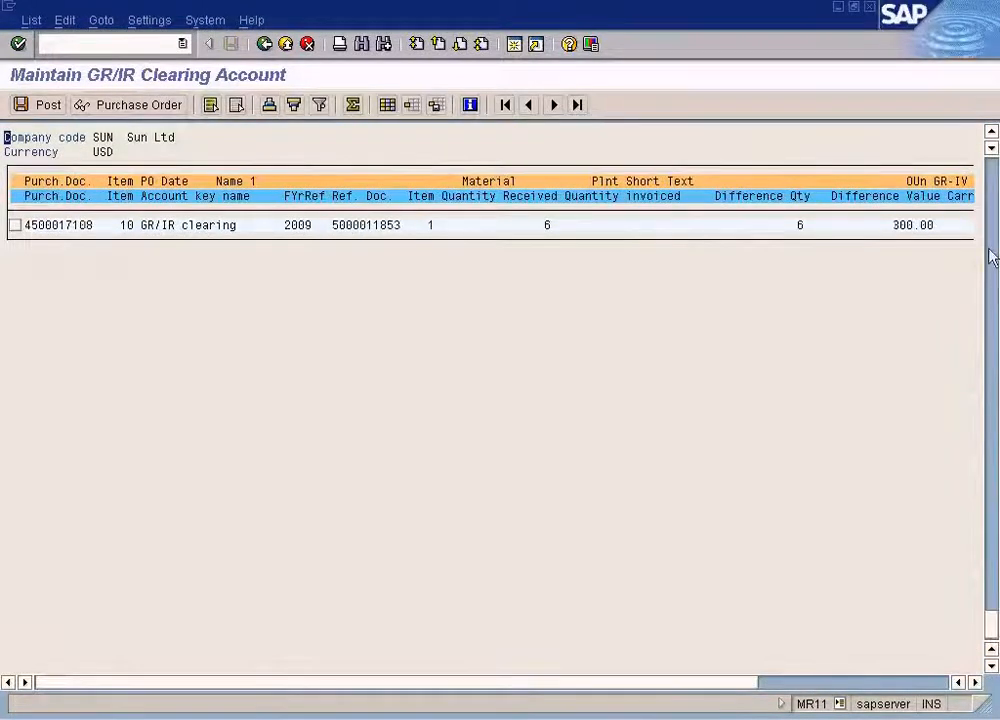
pyautogui.scroll(3, 910, 220)
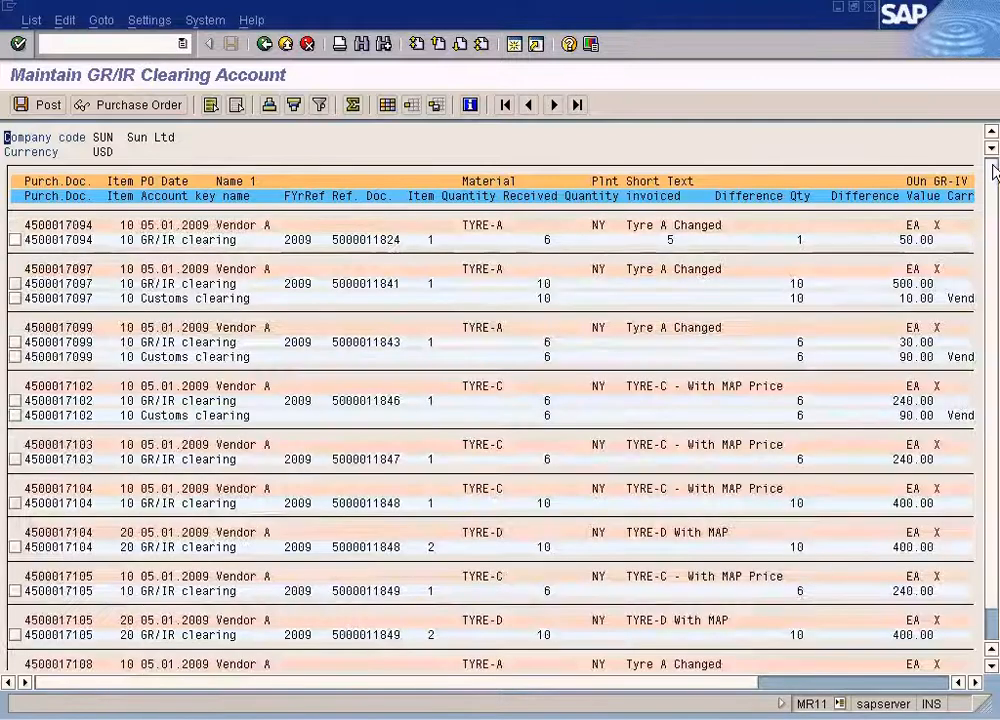
# Total the list's Difference Value column and compare the total with the GR/IR Clearing account's balance
pyautogui.click(895, 200)
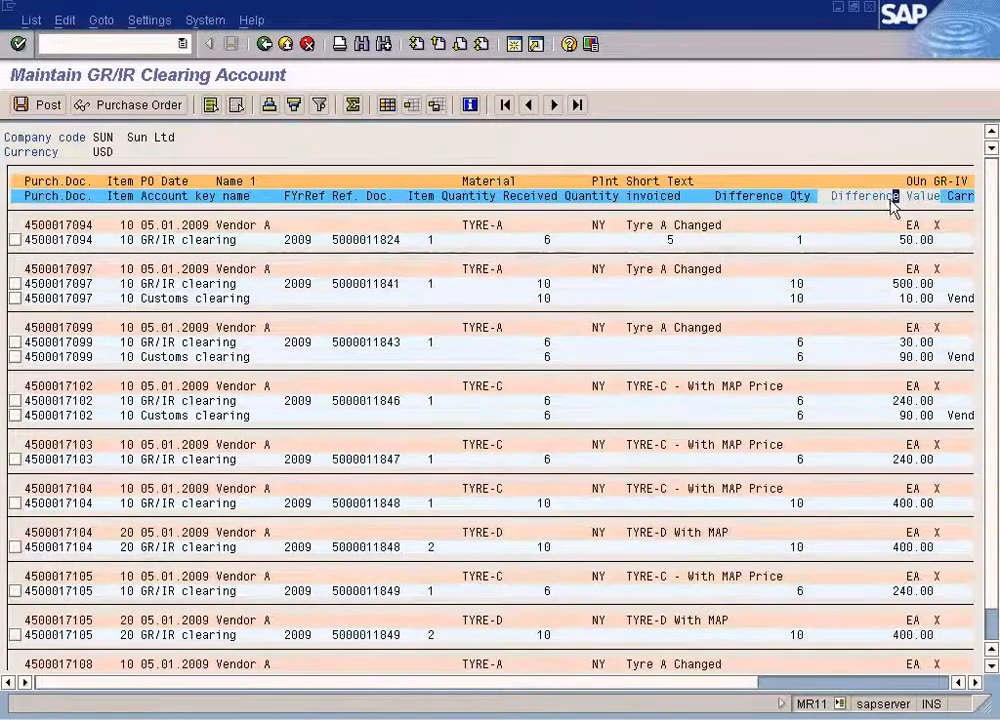
pyautogui.click(352, 104)
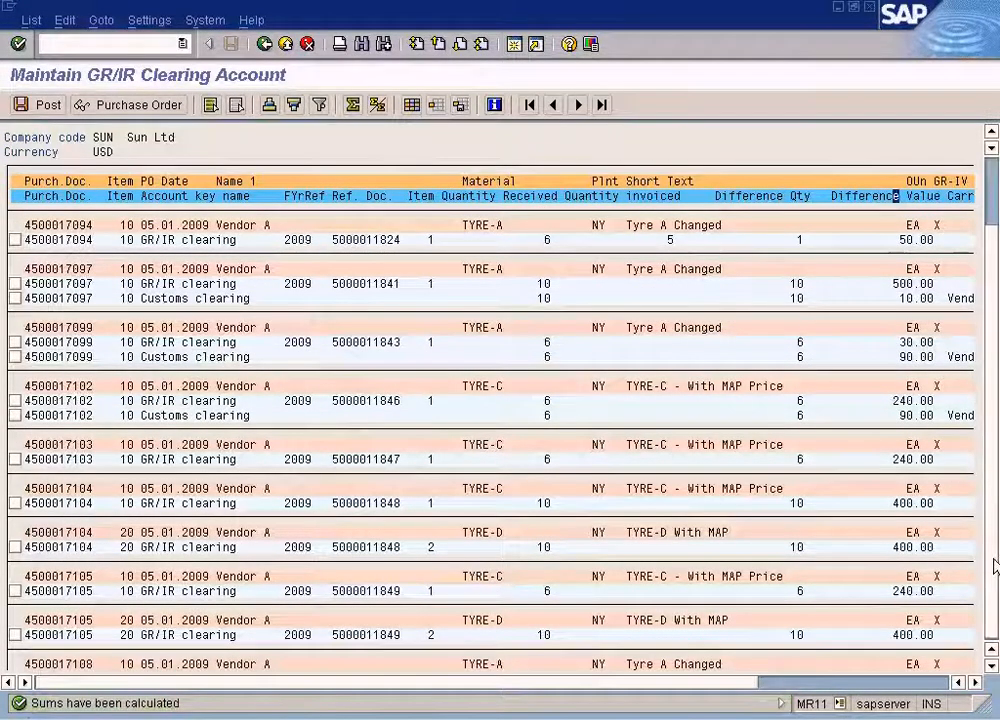
pyautogui.scroll(-2, 995, 567)
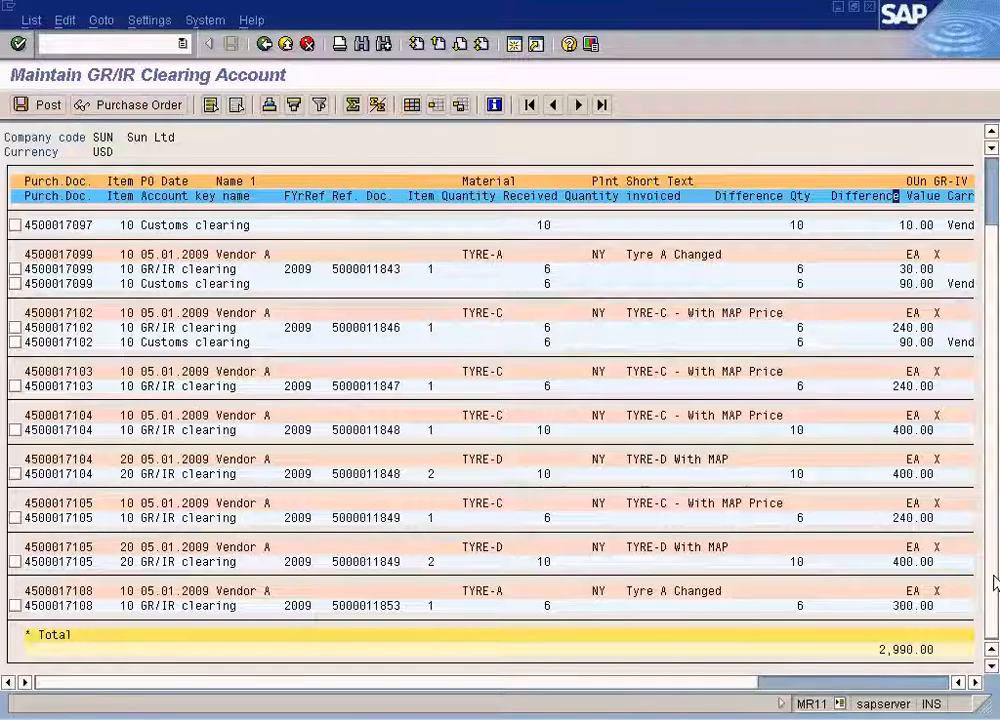
pyautogui.hotkey('alt', 'Tab')
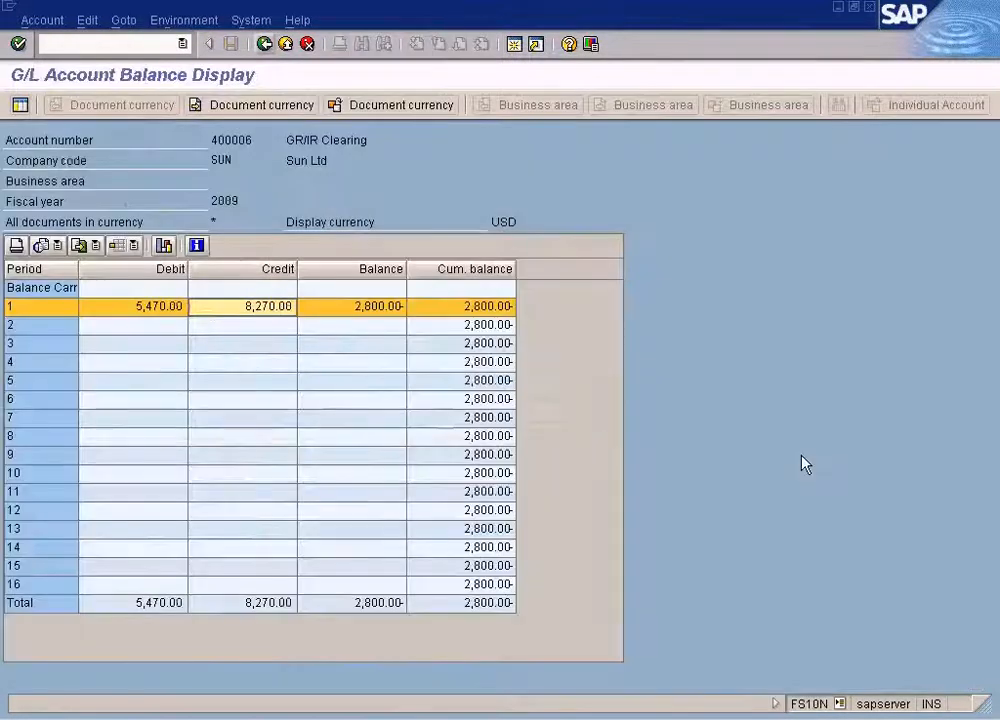
pyautogui.hotkey('alt', 'Tab')
pyautogui.scroll(3, 993, 200)
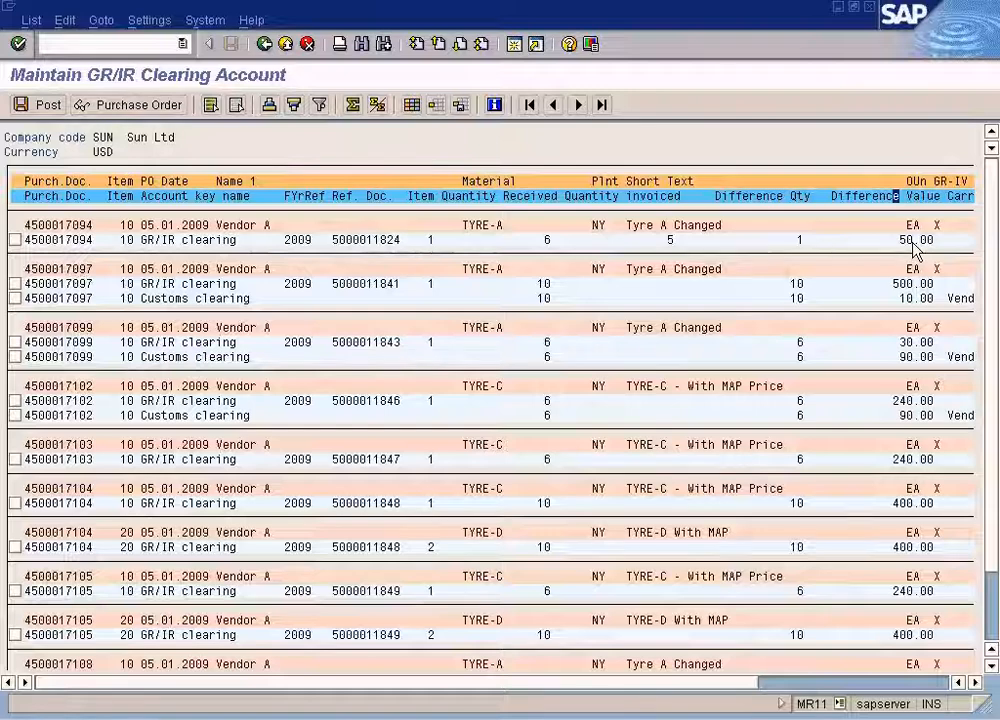
# Leave the list, extend the purchase order date range to 05.04.2009, and generate the clearing list again
pyautogui.click(265, 45)
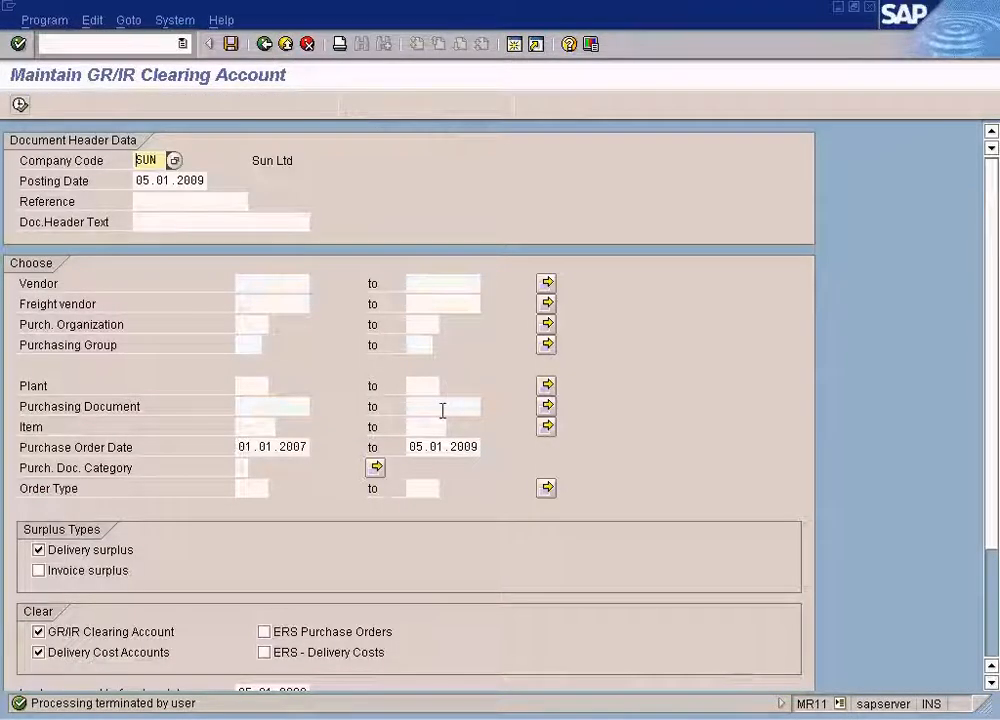
pyautogui.click(415, 447)
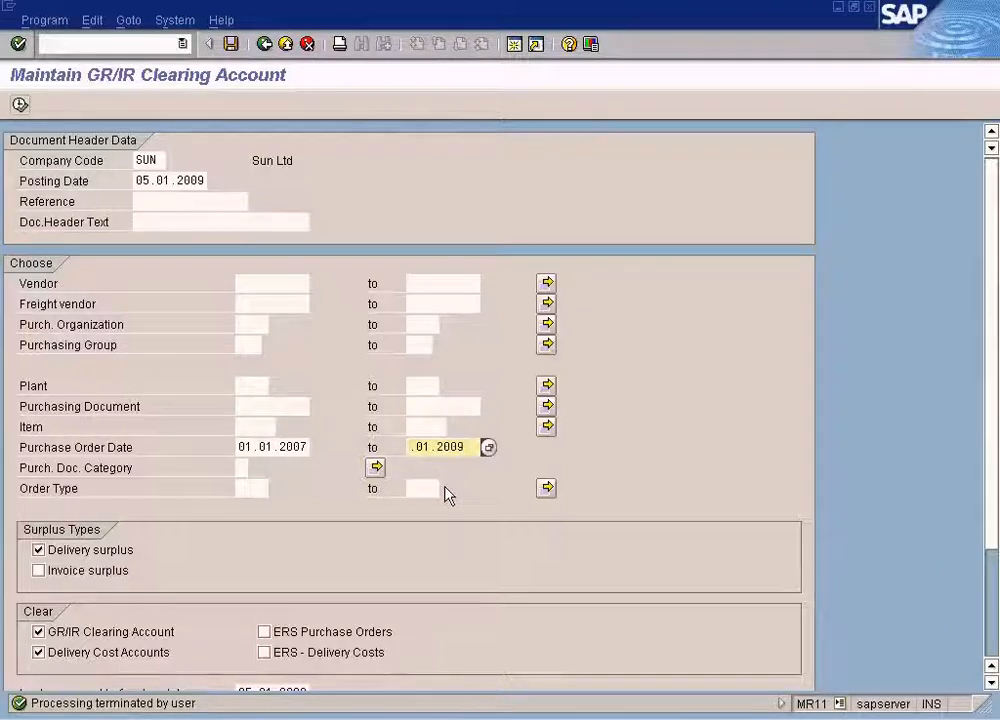
pyautogui.write('05')
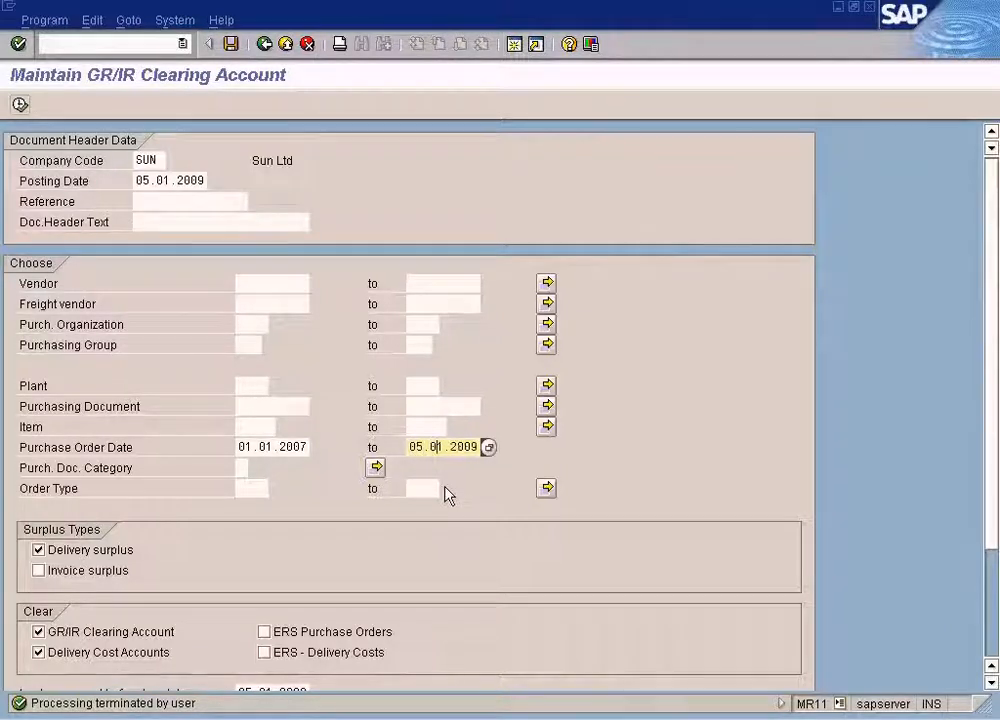
pyautogui.hotkey('alt', 'Tab')
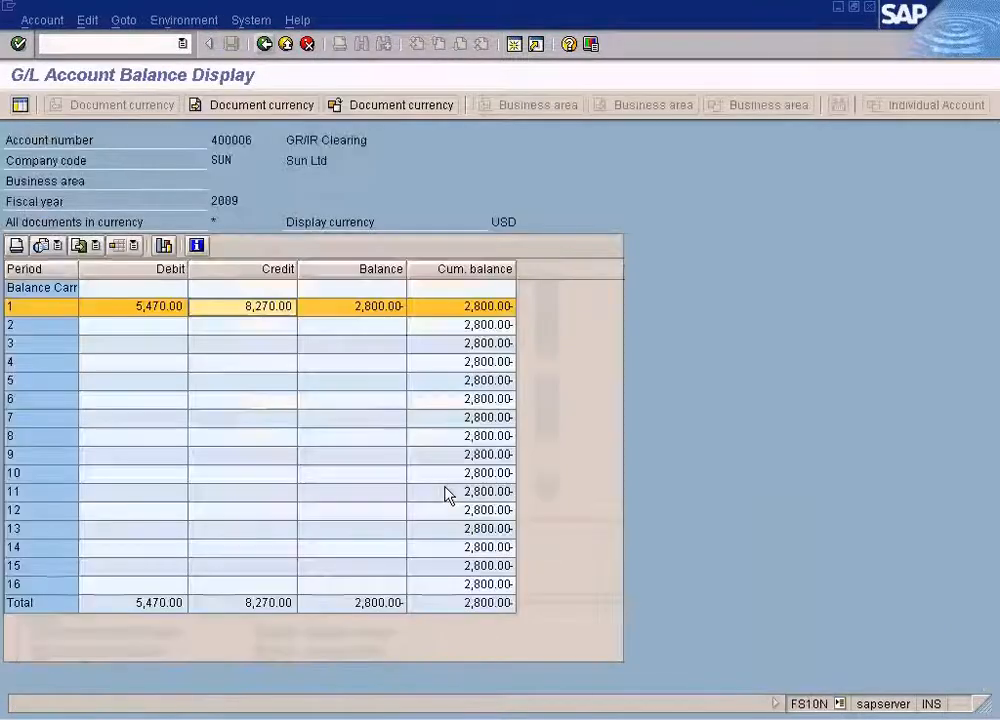
pyautogui.hotkey('alt', 'Tab')
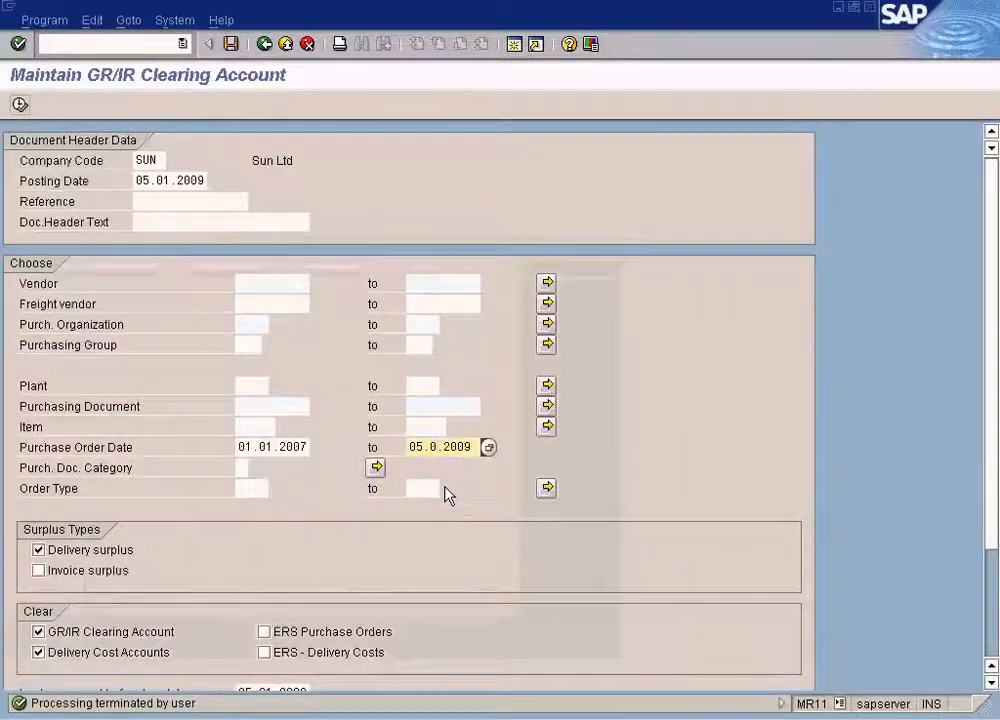
pyautogui.write('4')
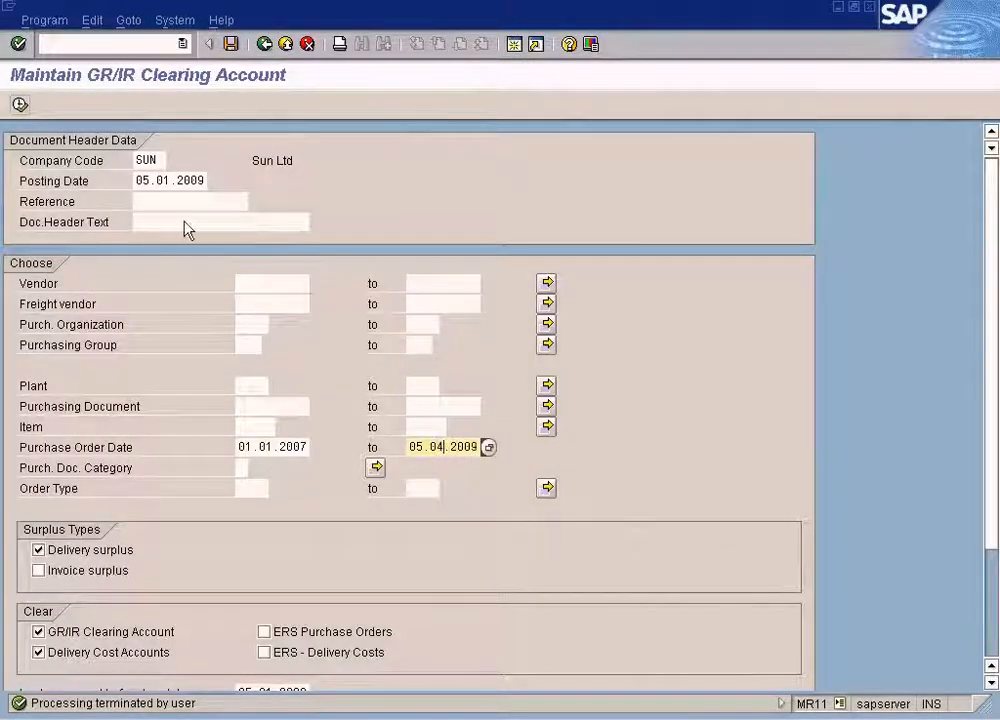
pyautogui.click(21, 105)
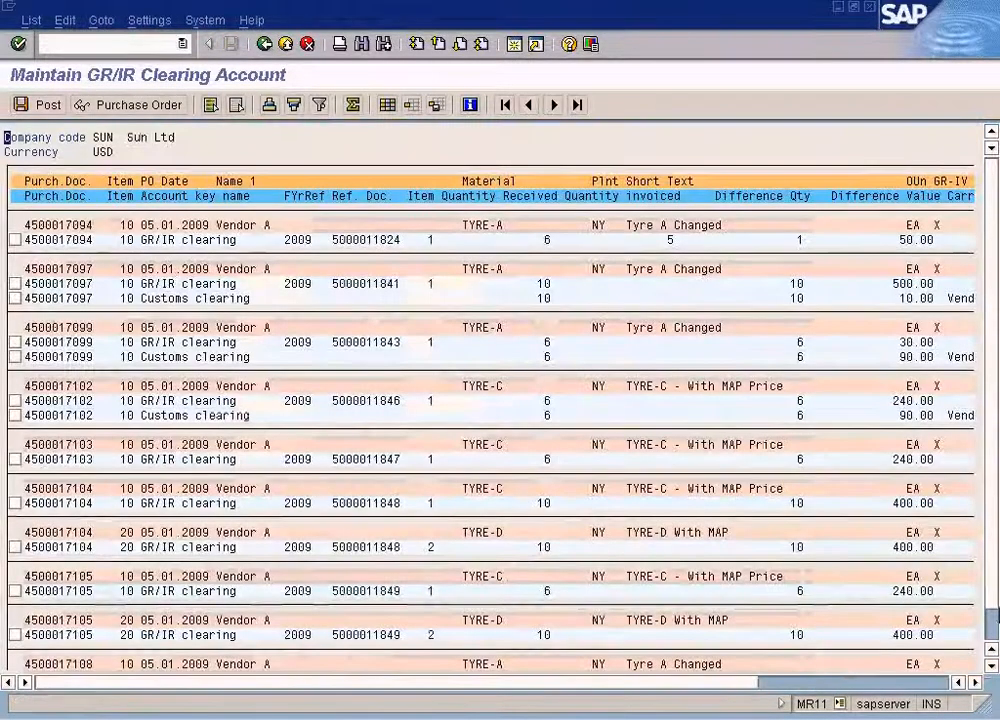
pyautogui.click(994, 628)
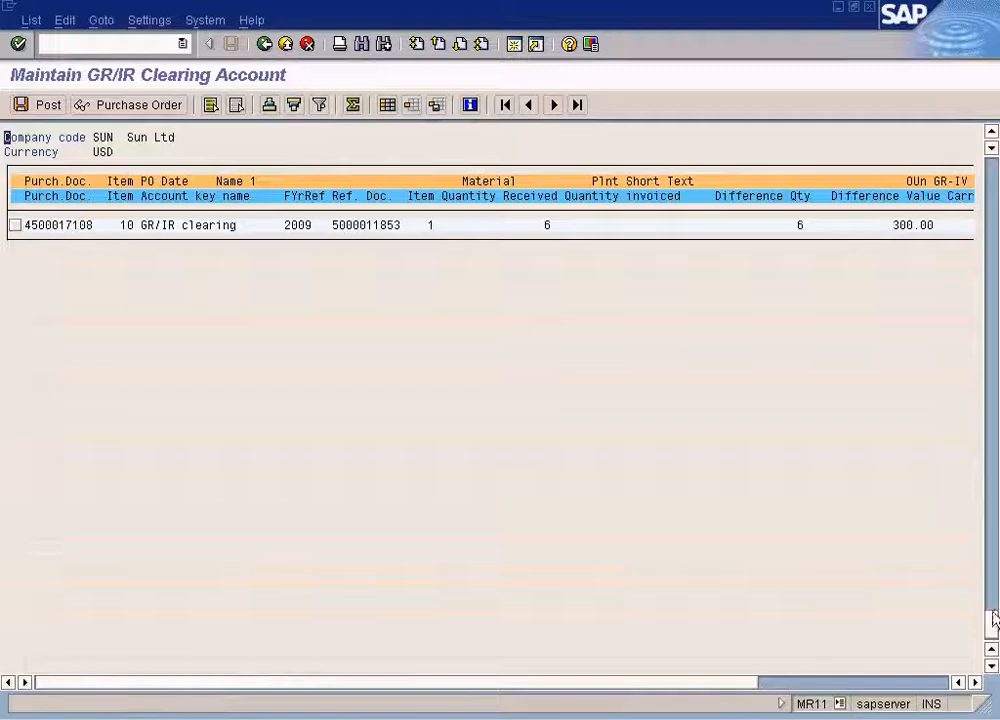
pyautogui.click(994, 172)
# Sort the clearing list in ascending order by short text and difference value, and total the Difference Value column
pyautogui.click(866, 197)
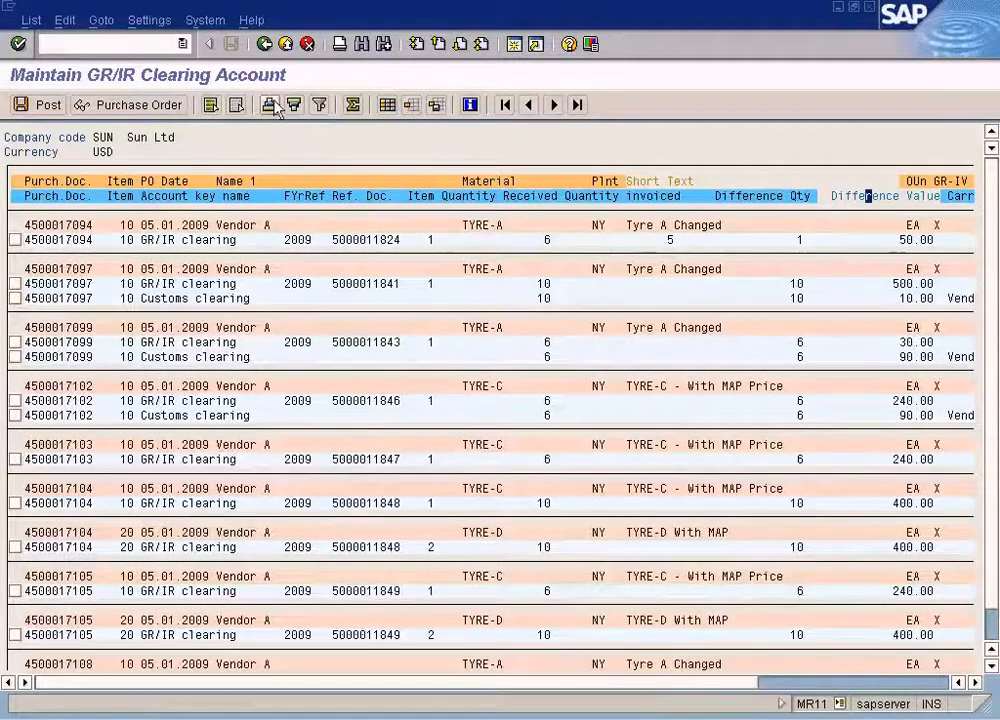
pyautogui.click(270, 104)
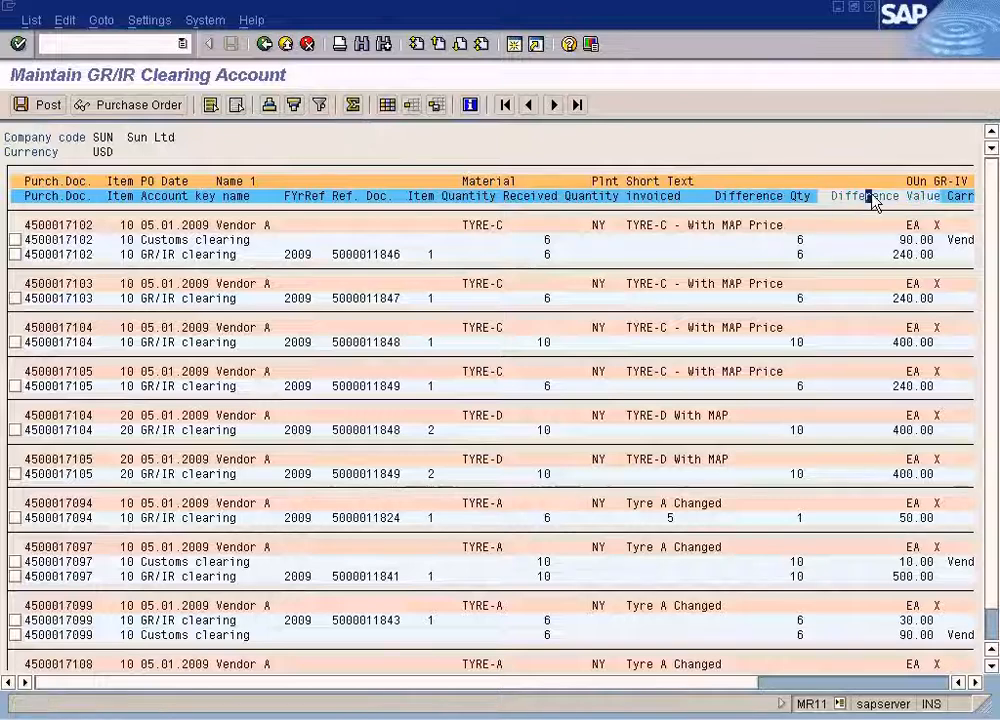
pyautogui.click(354, 106)
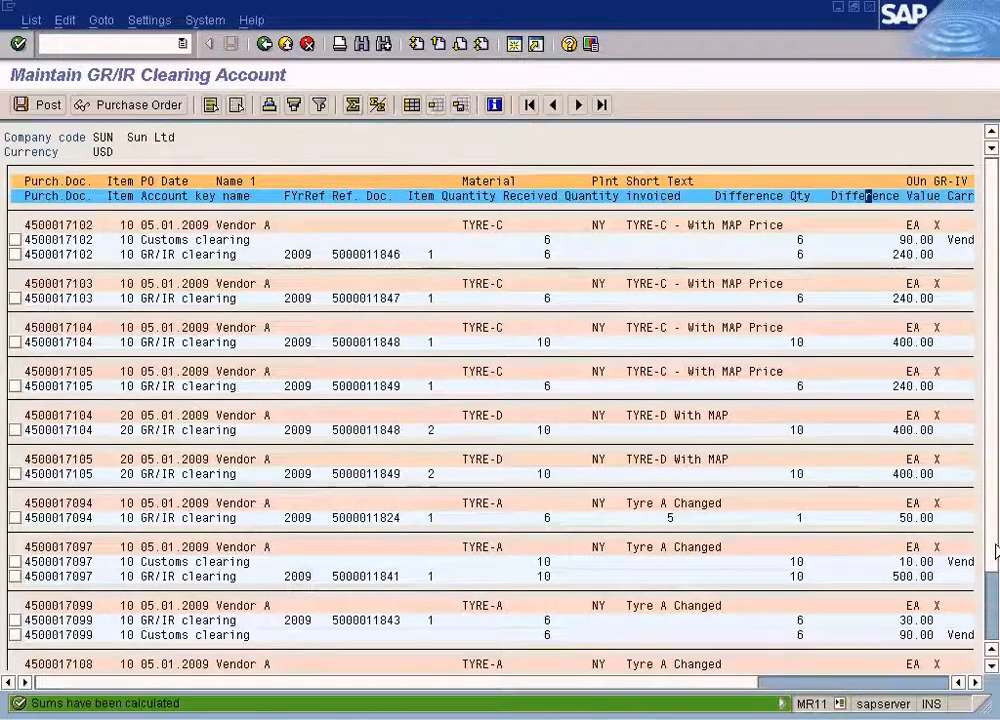
pyautogui.click(993, 594)
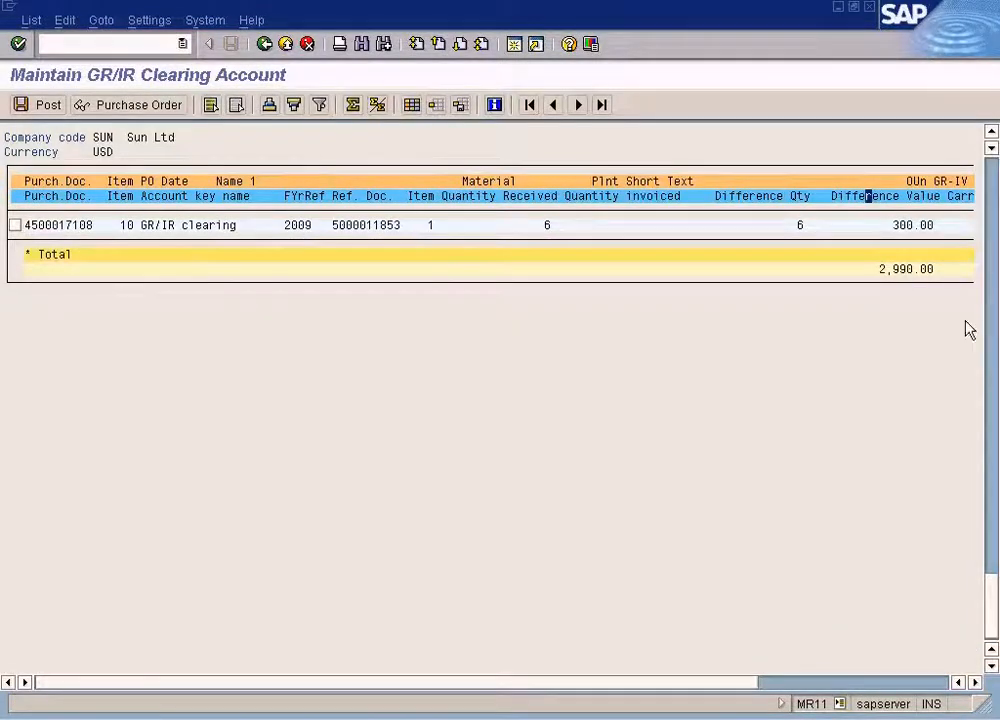
# Review the difference values of the individual purchase order items against the list total, and leave the clearing list without posting
pyautogui.click(995, 205)
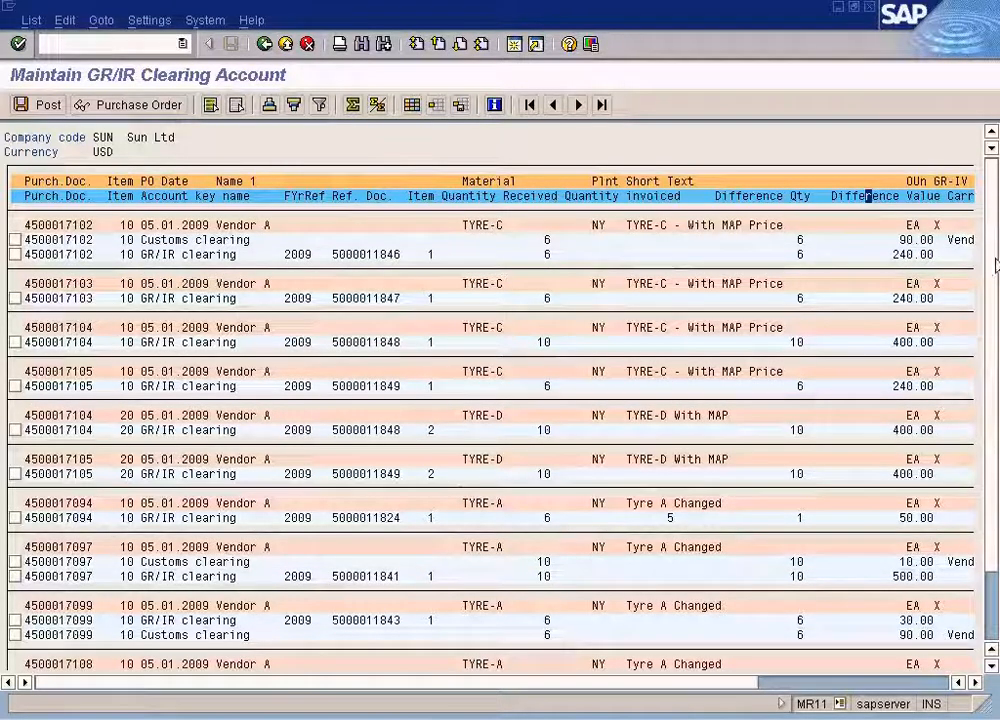
pyautogui.scroll(-1, 993, 305)
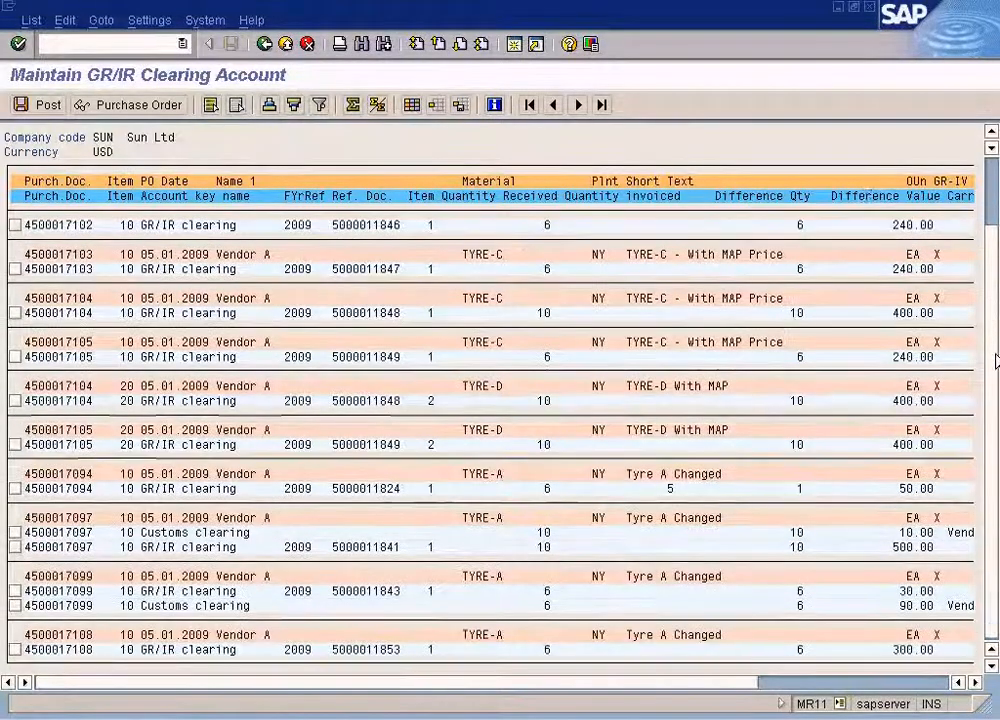
pyautogui.scroll(-1, 993, 355)
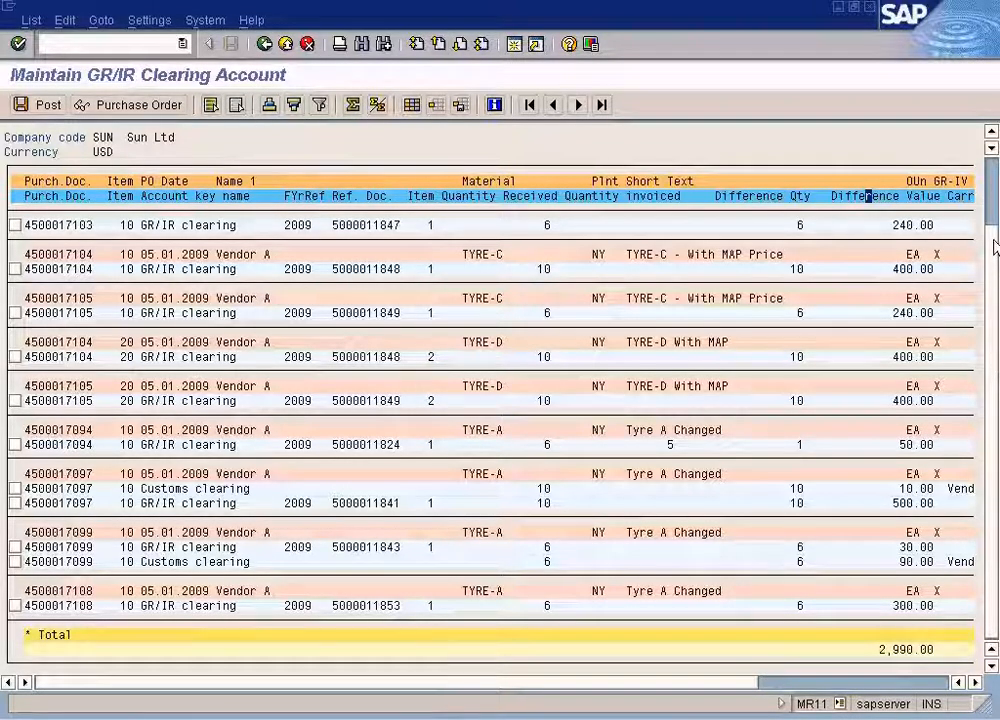
pyautogui.scroll(2, 995, 228)
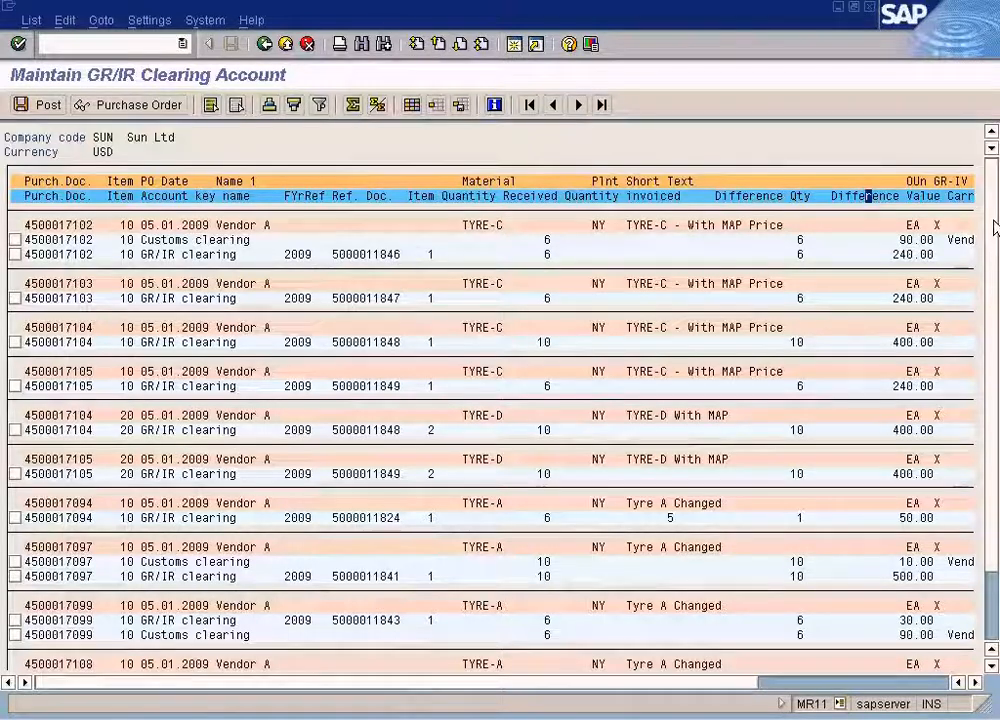
pyautogui.click(262, 45)
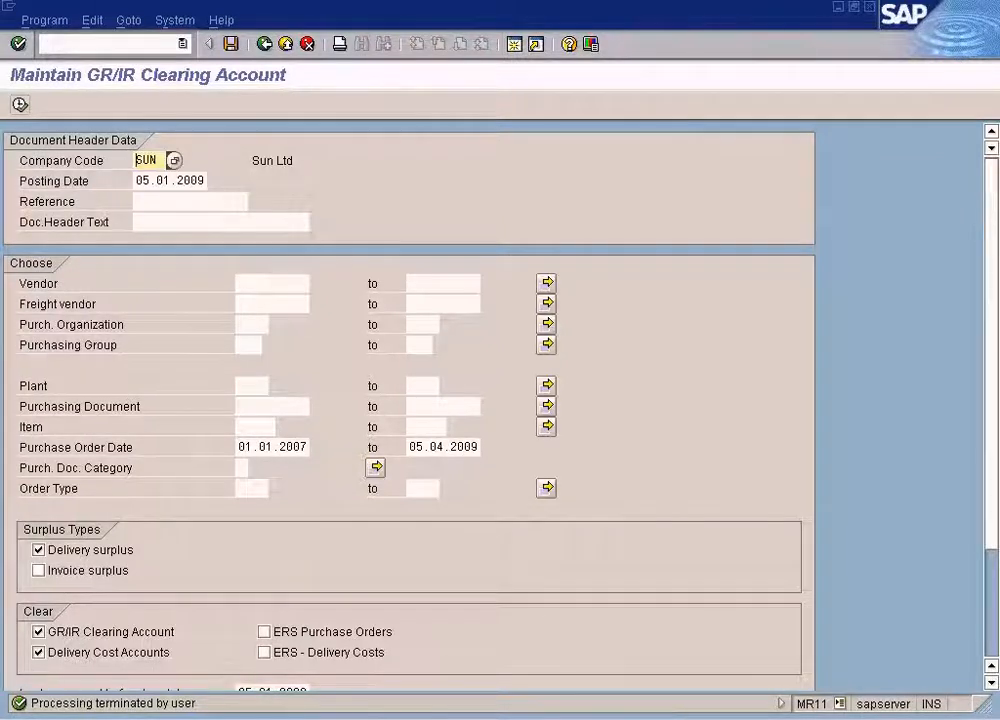
# Switch to the GR-IR Account Maintenance diagram in Paint and review the delivery surplus and invoice surplus flows
pyautogui.click(604, 717)
pyautogui.click(567, 592)
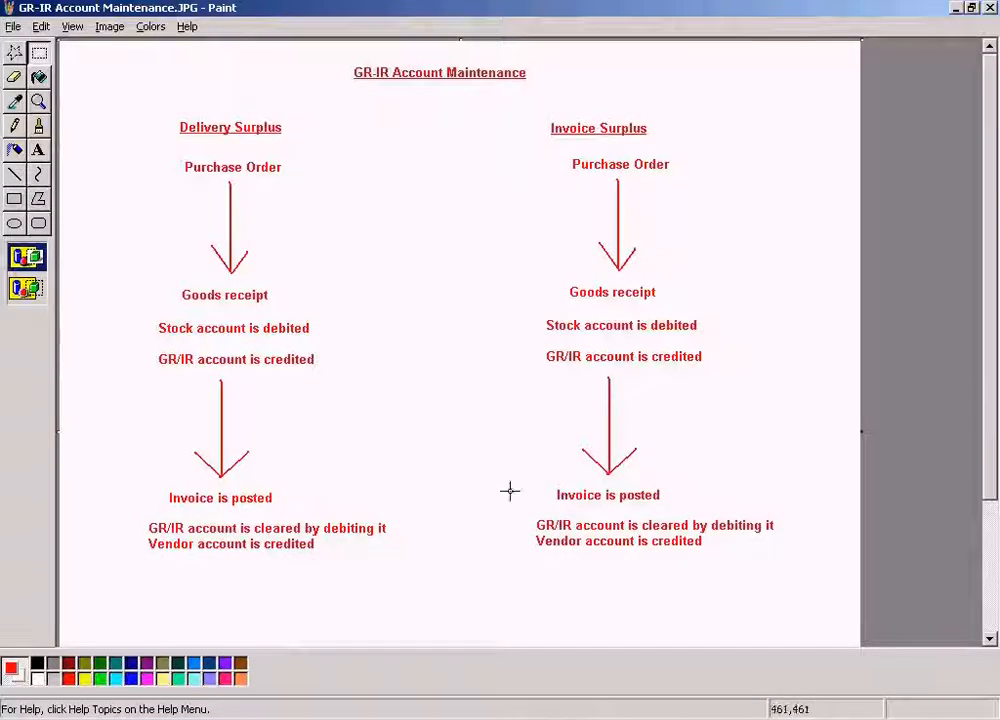
pyautogui.moveTo(123, 115); pyautogui.dragTo(801, 598)
pyautogui.click(837, 558)
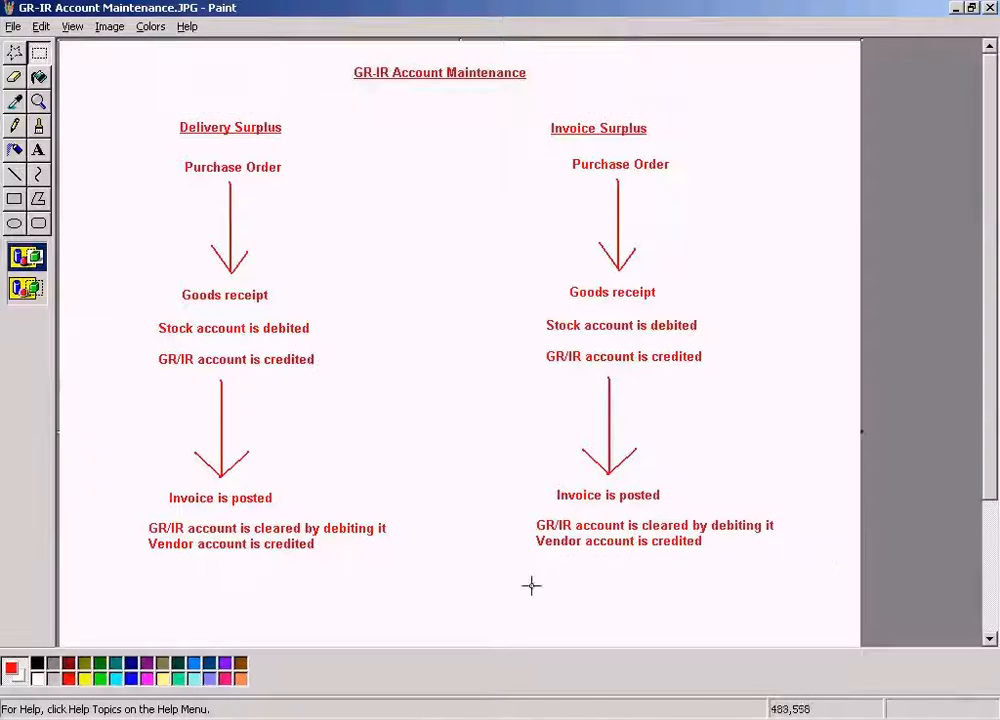